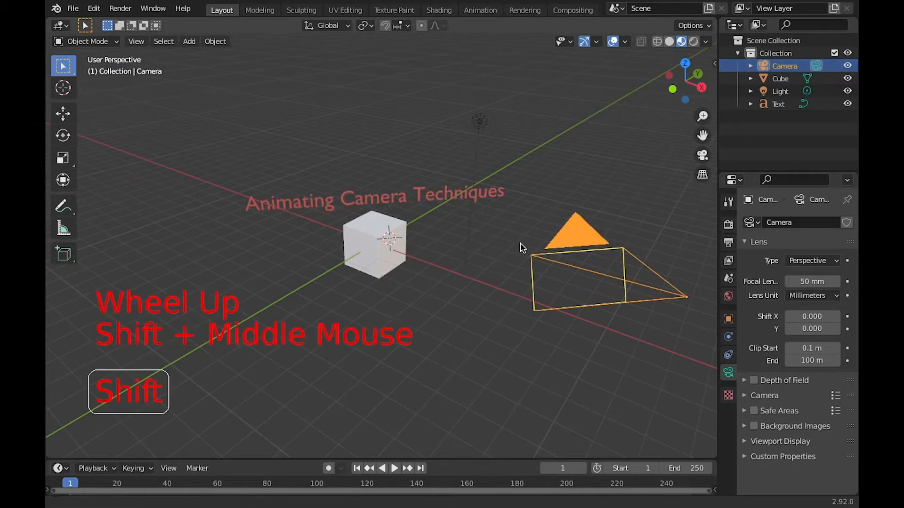
# - Add a second camera to the scene
pyautogui.keyDown('shift'); pyautogui.moveTo(518, 248); pyautogui.dragTo(504, 247, button='middle'); pyautogui.keyUp('shift')
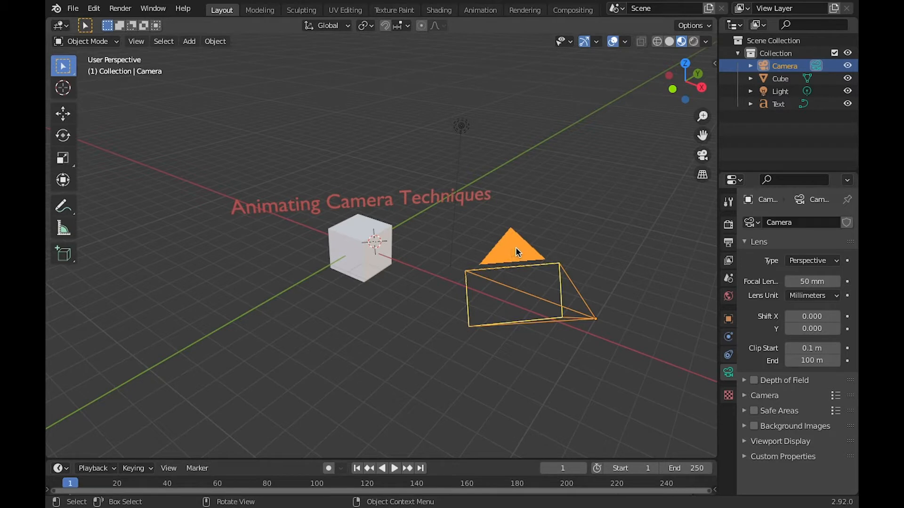
pyautogui.scroll(-3, 429, 259)
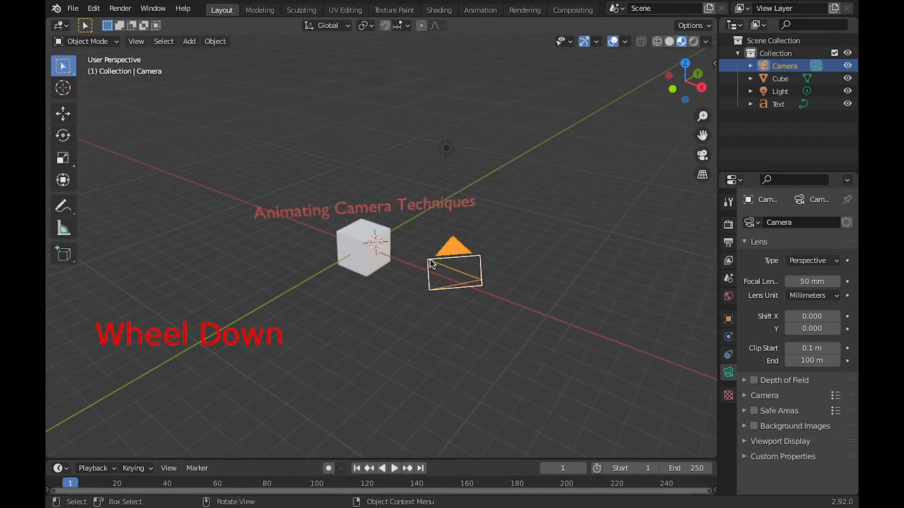
pyautogui.moveTo(432, 264); pyautogui.dragTo(430, 267, button='middle')
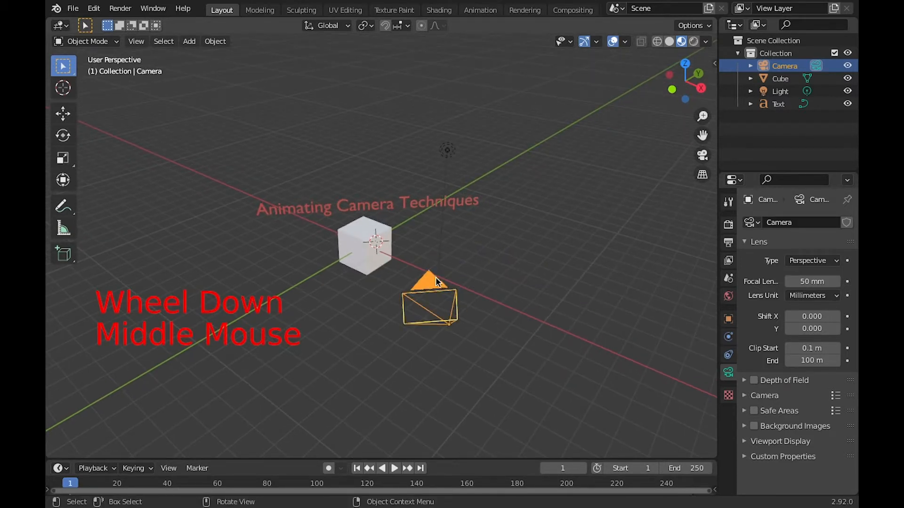
pyautogui.press('shift')
pyautogui.hotkey('shift', 'a')
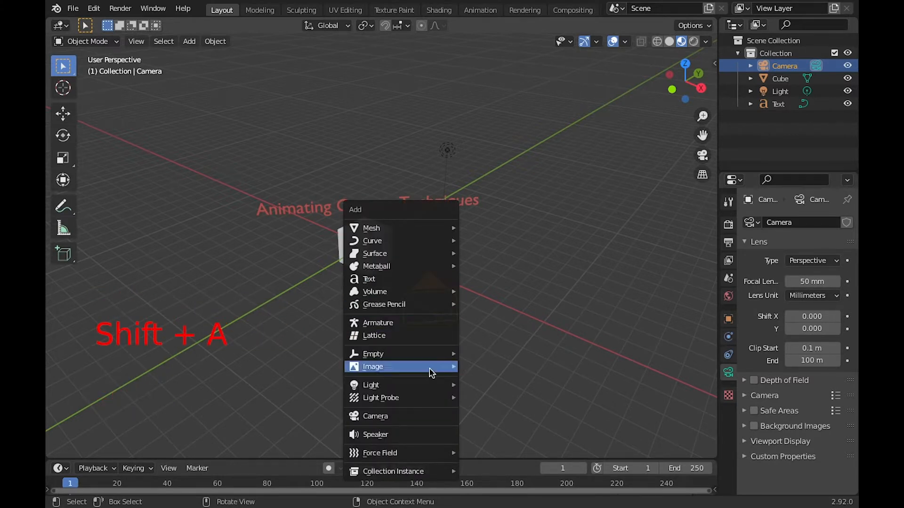
pyautogui.click(432, 418)
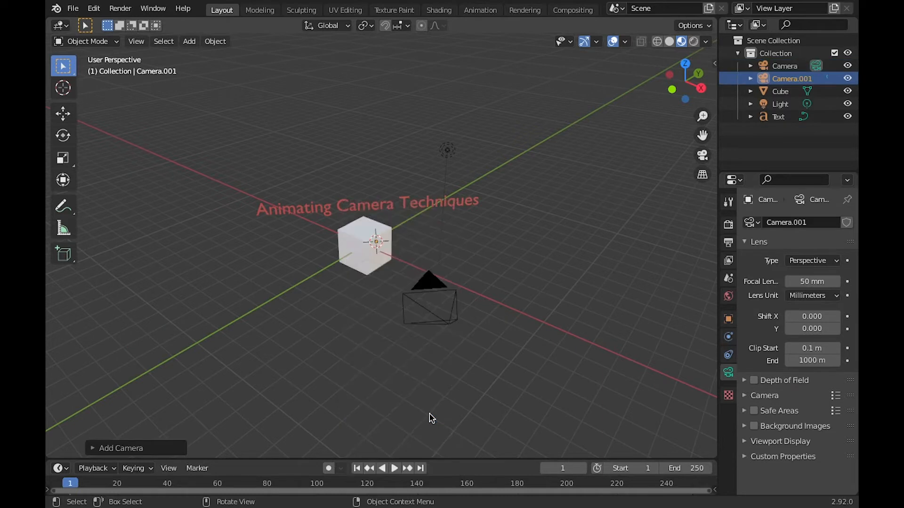
# - Move the new camera straight up along the Z axis, well above the cube
pyautogui.scroll(2, 379, 251)
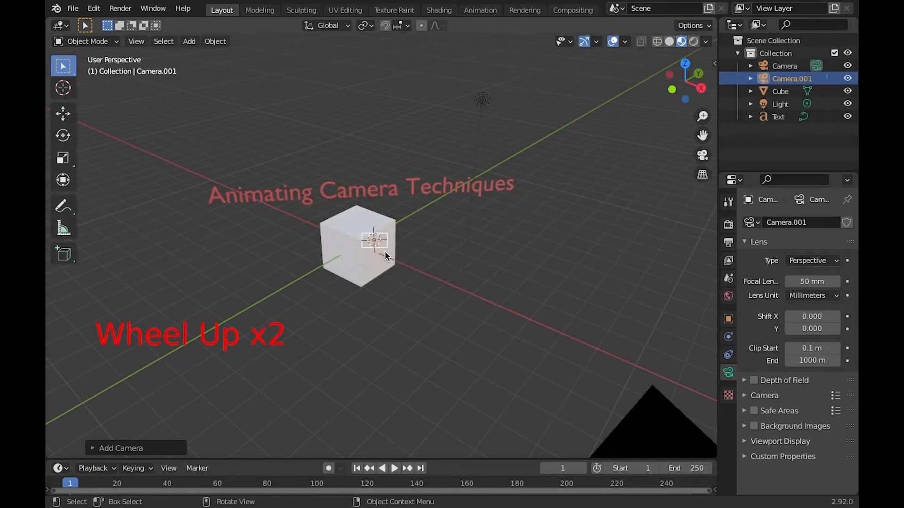
pyautogui.press('g')
pyautogui.press('z')
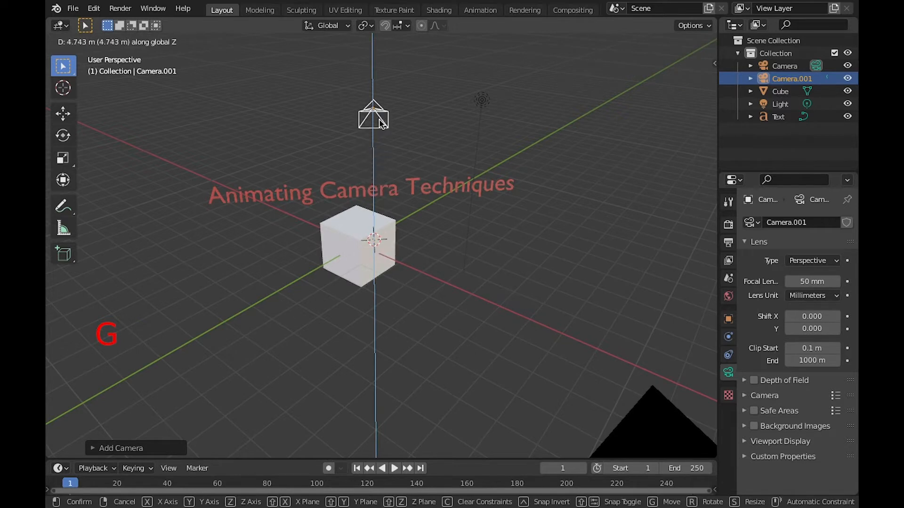
pyautogui.click(385, 101)
# - Examine where the new camera and the original camera sit relative to the cube and the text
pyautogui.moveTo(385, 101); pyautogui.dragTo(447, 124, button='middle')
pyautogui.scroll(-1, 447, 124)
pyautogui.scroll(5, 339, 252)
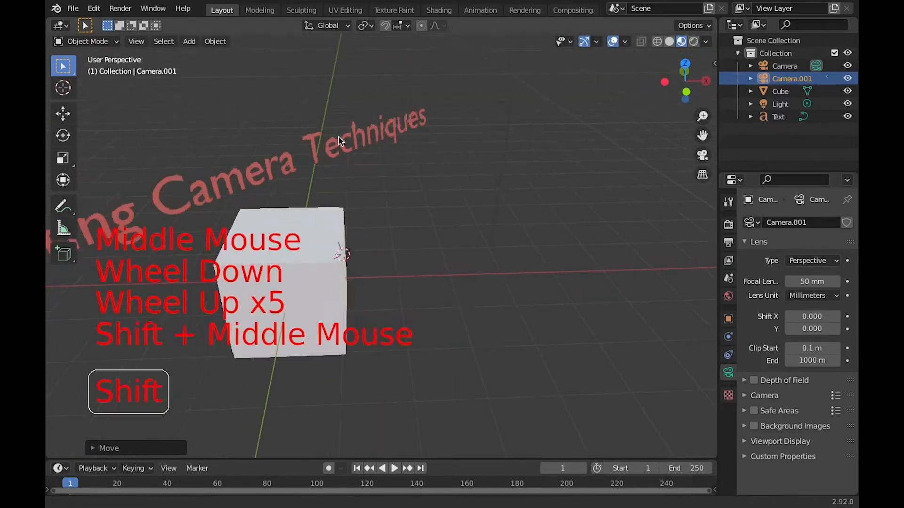
pyautogui.keyDown('shift'); pyautogui.moveTo(320, 162); pyautogui.dragTo(429, 283, button='middle'); pyautogui.keyUp('shift')
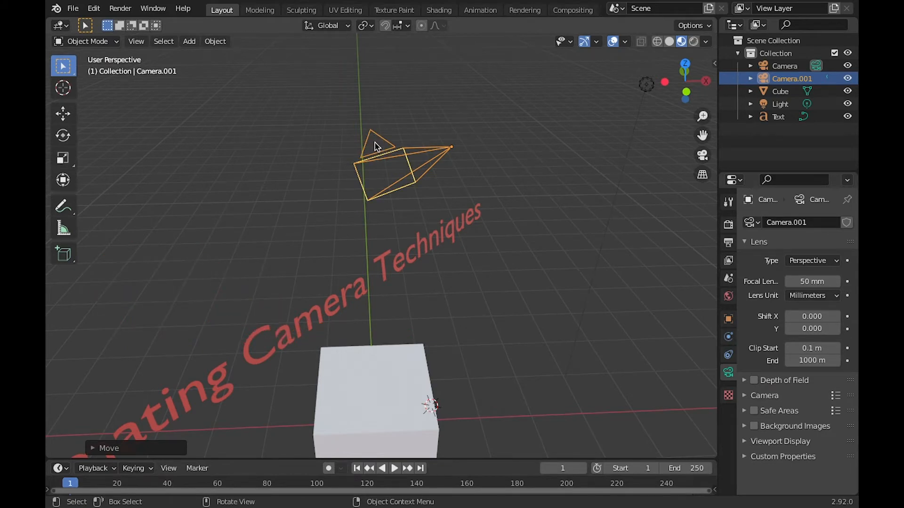
pyautogui.scroll(-2, 376, 147)
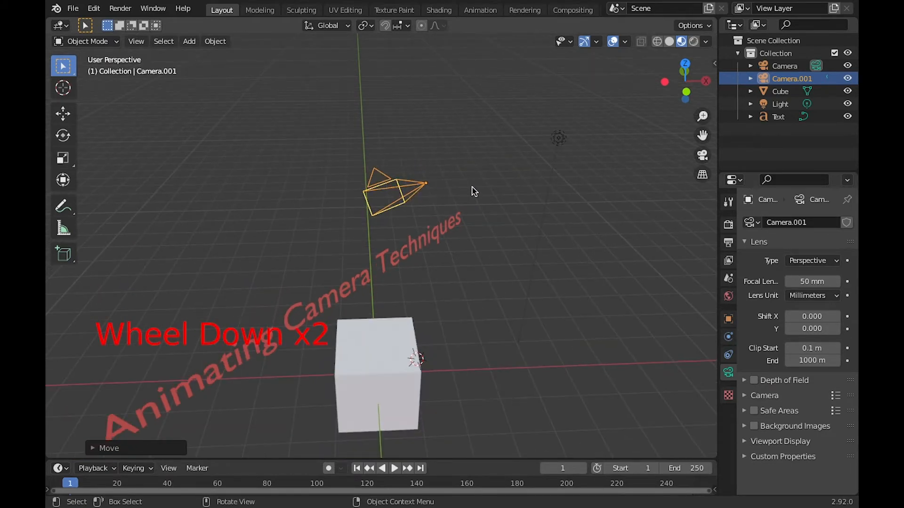
pyautogui.keyDown('shift'); pyautogui.moveTo(474, 192); pyautogui.dragTo(383, 160, button='middle'); pyautogui.keyUp('shift')
pyautogui.scroll(-2, 422, 202)
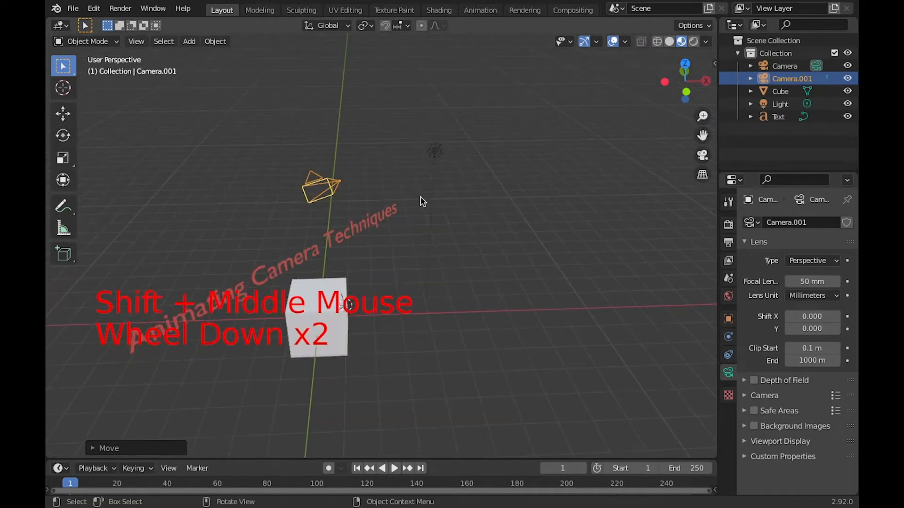
pyautogui.keyDown('shift'); pyautogui.moveTo(422, 201); pyautogui.dragTo(409, 192, button='middle'); pyautogui.keyUp('shift')
pyautogui.scroll(-2, 412, 194)
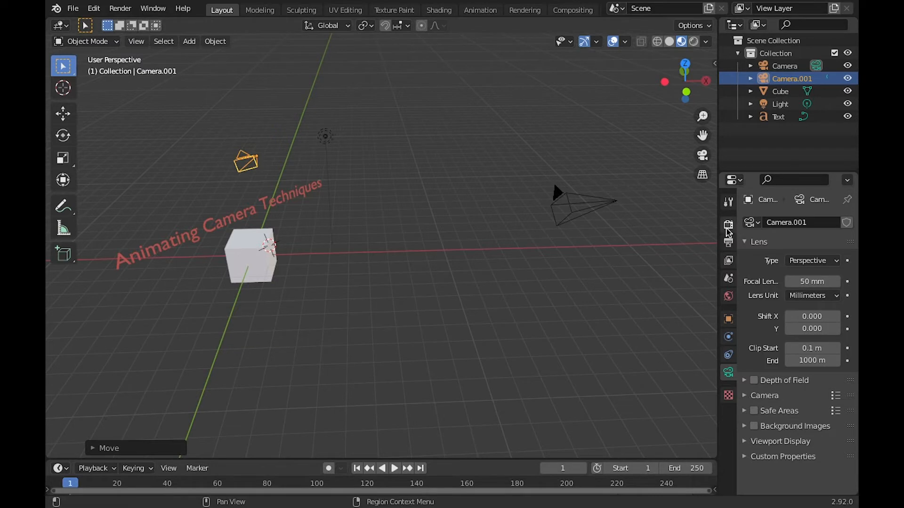
# - Show the scene properties, widen the properties area and check the cameras available as scene camera
pyautogui.click(729, 225)
pyautogui.click(728, 242)
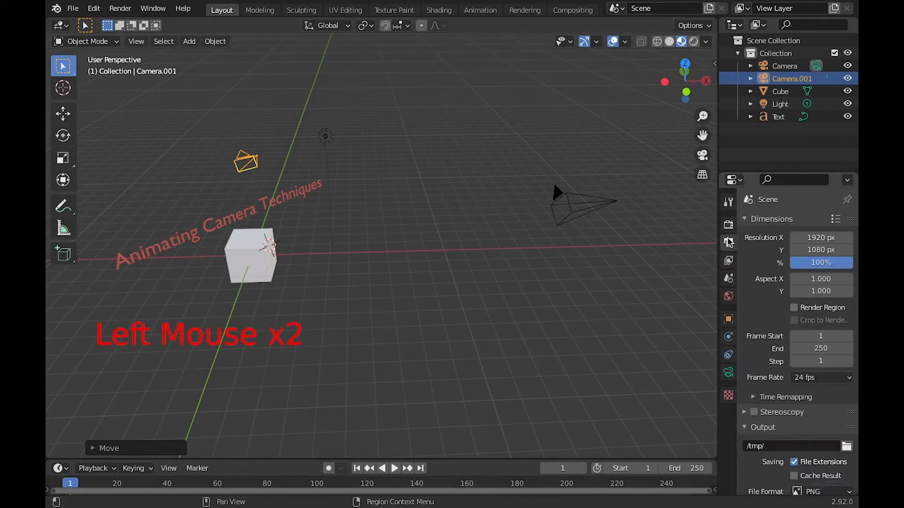
pyautogui.click(728, 260)
pyautogui.click(729, 279)
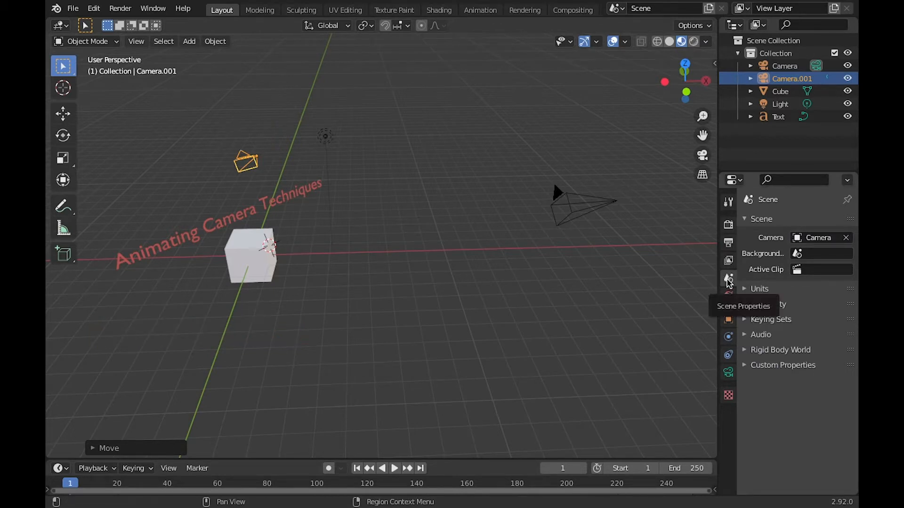
pyautogui.moveTo(719, 281); pyautogui.dragTo(641, 269)
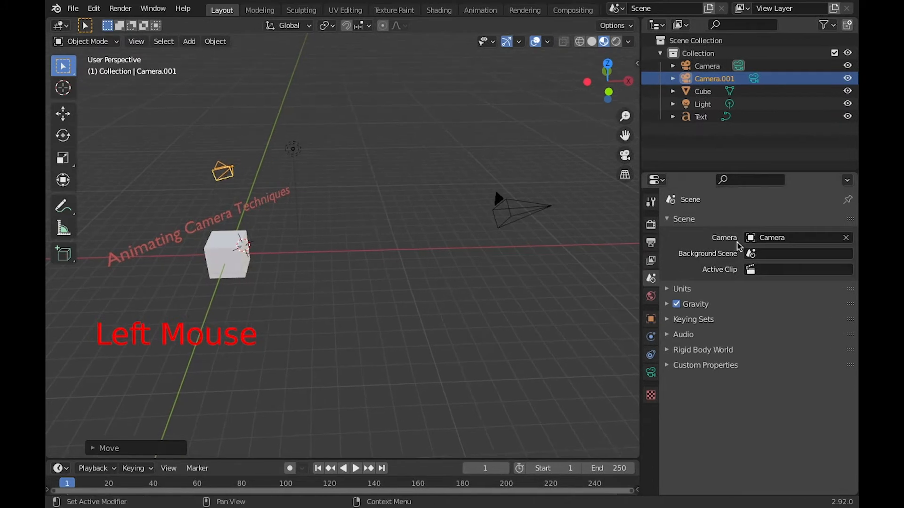
pyautogui.click(787, 239)
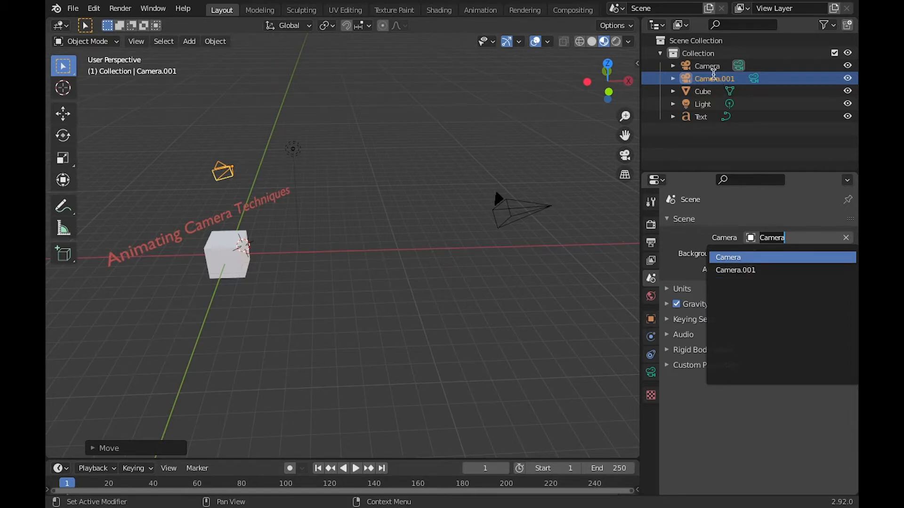
pyautogui.click(749, 132)
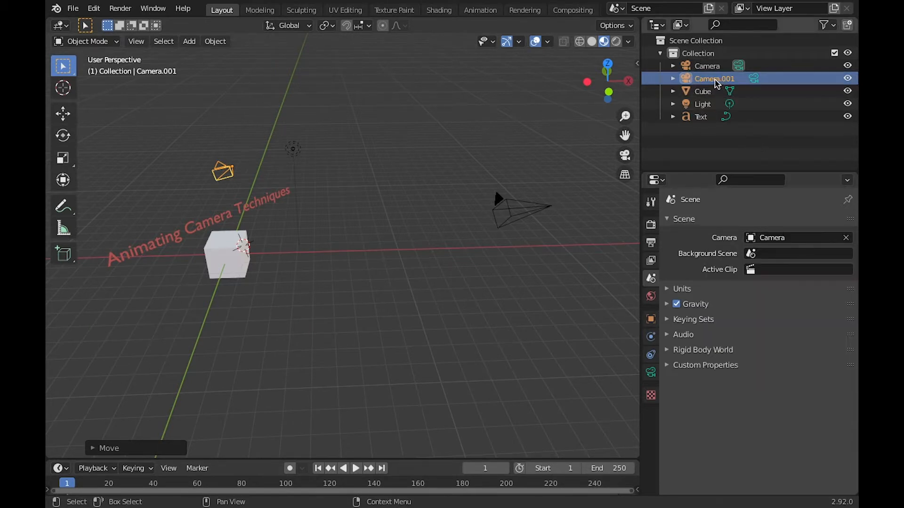
# - Rename the second camera, Camera.001, to "Camera Mc Camera Face"
pyautogui.doubleClick(749, 78)
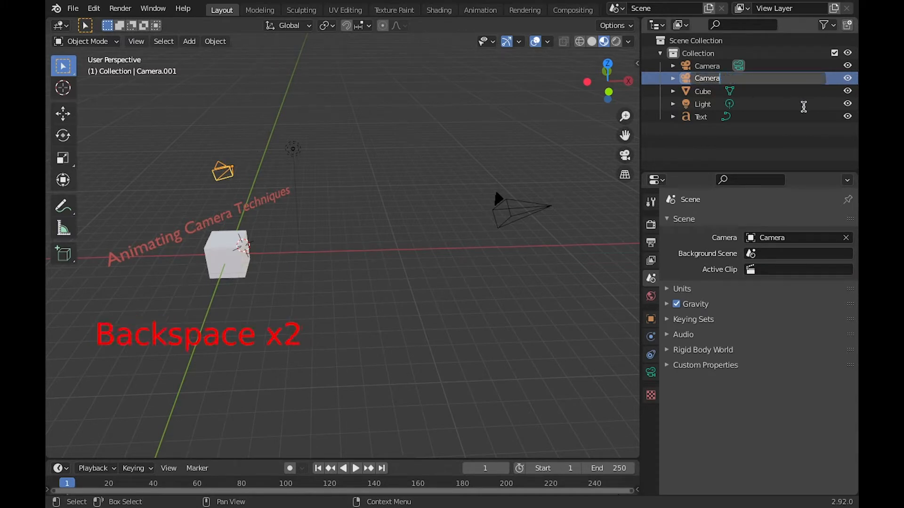
pyautogui.write('Mc Camera')
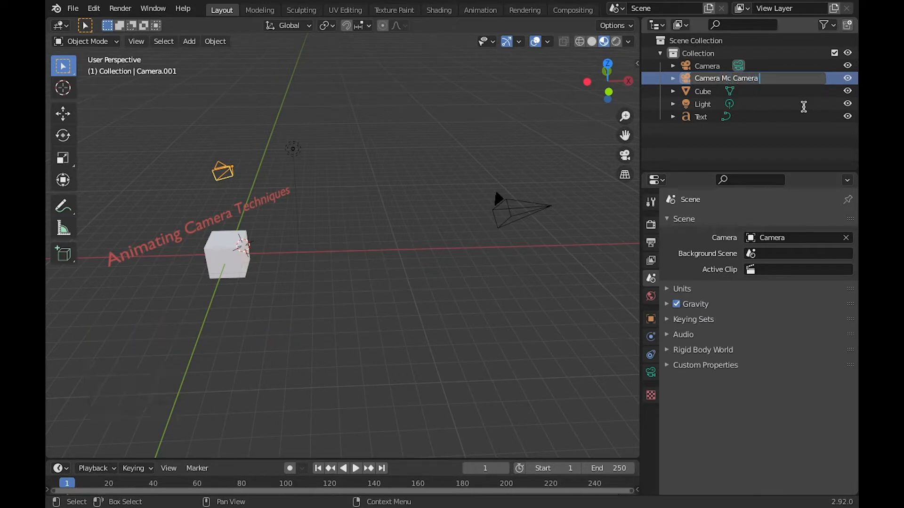
pyautogui.write(' Face')
pyautogui.press('Return')
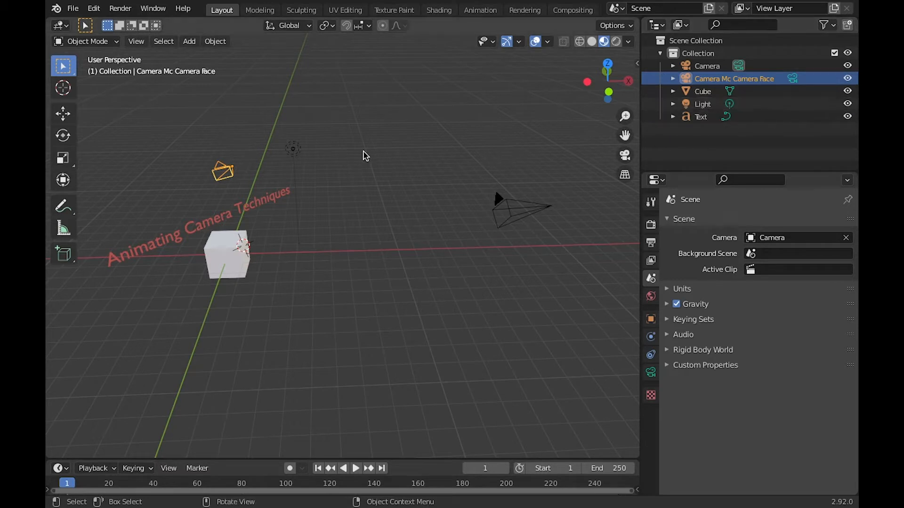
pyautogui.moveTo(365, 153); pyautogui.dragTo(442, 195, button='middle')
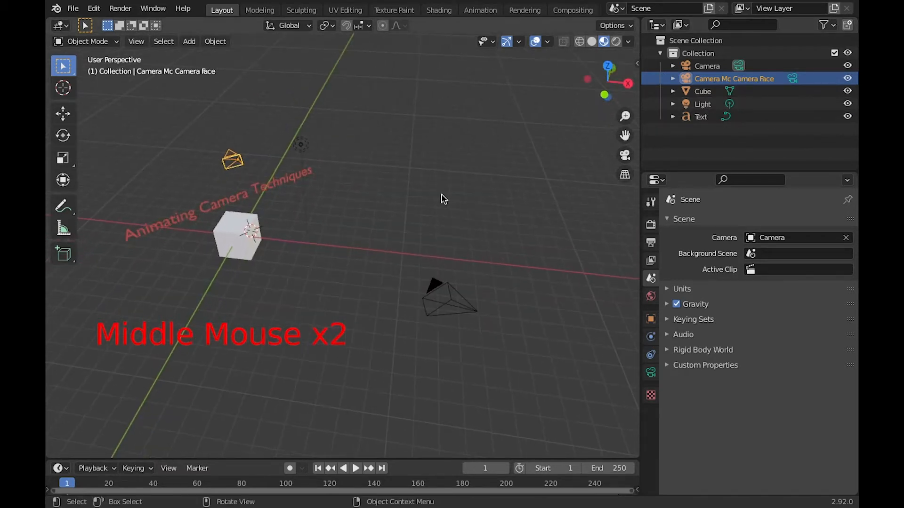
pyautogui.scroll(-1, 384, 194)
pyautogui.scroll(1, 358, 203)
pyautogui.scroll(1, 347, 209)
pyautogui.keyDown('shift'); pyautogui.moveTo(347, 209); pyautogui.dragTo(450, 210, button='middle'); pyautogui.keyUp('shift')
pyautogui.keyDown('shift'); pyautogui.scroll(-1, 438, 194); pyautogui.keyUp('shift')
pyautogui.keyDown('shift'); pyautogui.scroll(1, 453, 234); pyautogui.keyUp('shift')
# - Reduce the font size of the Screencast Keys overlay
pyautogui.press('n')
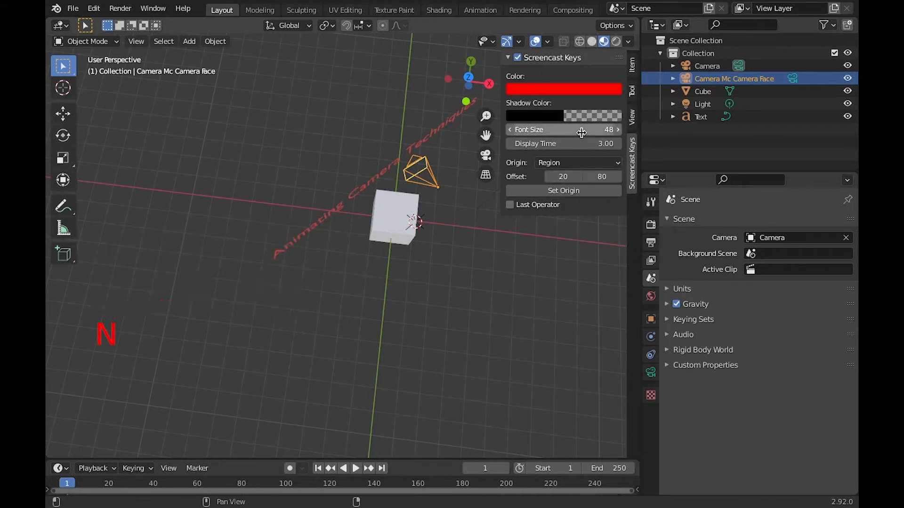
pyautogui.moveTo(583, 130); pyautogui.dragTo(553, 129)
pyautogui.press('n')
# - Add a Plain Axes empty to the scene
pyautogui.moveTo(526, 269); pyautogui.dragTo(452, 194, button='middle')
pyautogui.scroll(-1, 475, 247)
pyautogui.scroll(2, 457, 244)
pyautogui.scroll(-1, 430, 238)
pyautogui.scroll(4, 409, 241)
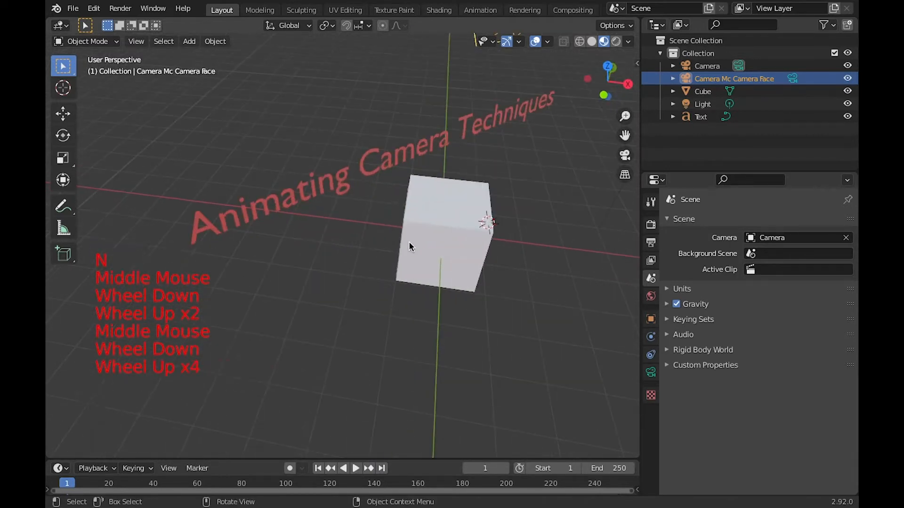
pyautogui.keyDown('shift'); pyautogui.moveTo(409, 242); pyautogui.dragTo(393, 185, button='middle'); pyautogui.keyUp('shift')
pyautogui.keyDown('shift'); pyautogui.scroll(-1, 458, 203); pyautogui.keyUp('shift')
pyautogui.hotkey('shift', 'a')
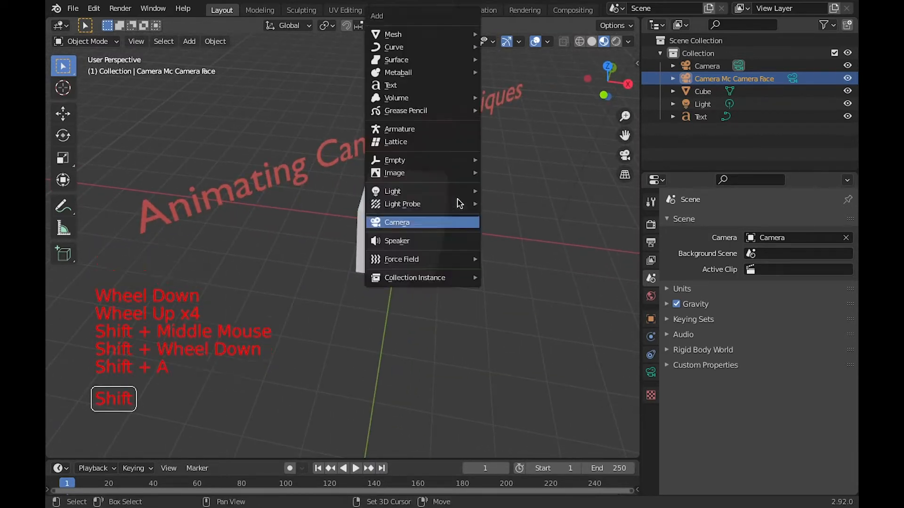
pyautogui.moveTo(451, 65)
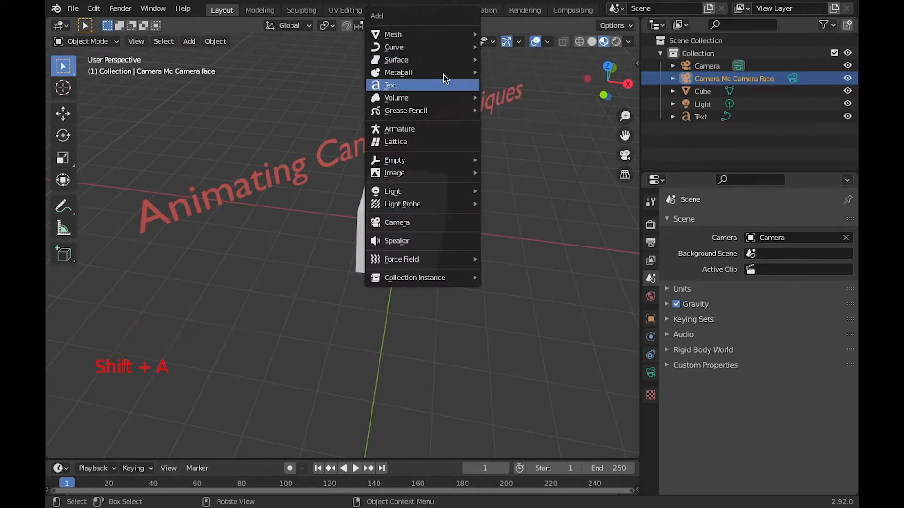
pyautogui.moveTo(474, 166)
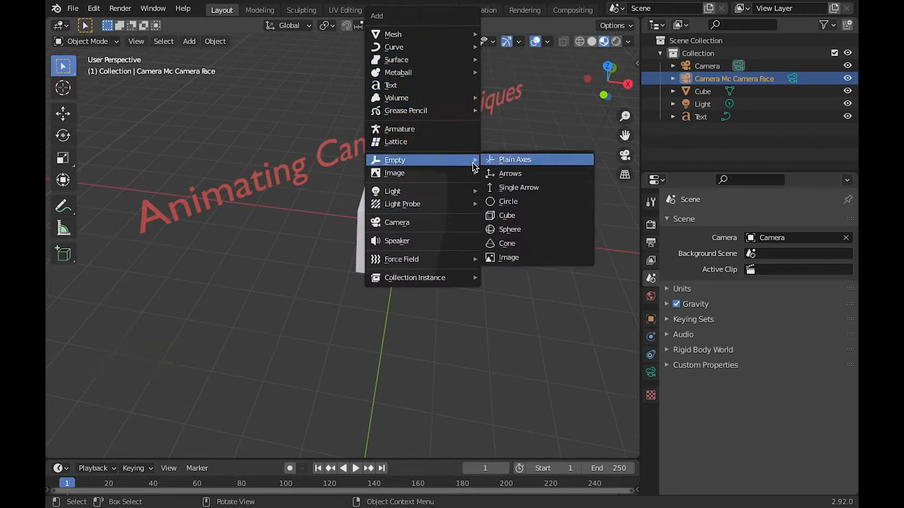
pyautogui.click(544, 164)
# - Move the empty from the 3D cursor into the interior of the cube, checking its placement from two angles
pyautogui.moveTo(525, 194); pyautogui.dragTo(452, 196, button='middle')
pyautogui.scroll(2, 465, 261)
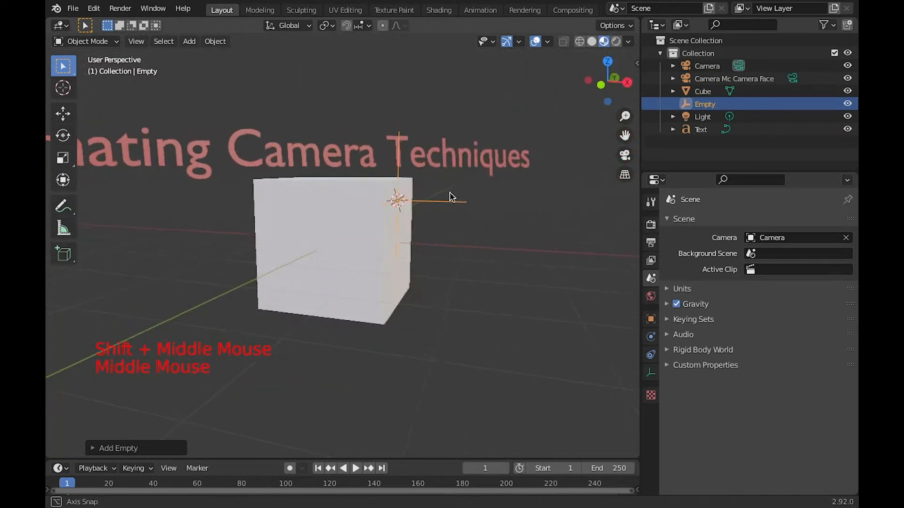
pyautogui.moveTo(397, 196); pyautogui.dragTo(442, 192, button='middle')
pyautogui.press('g')
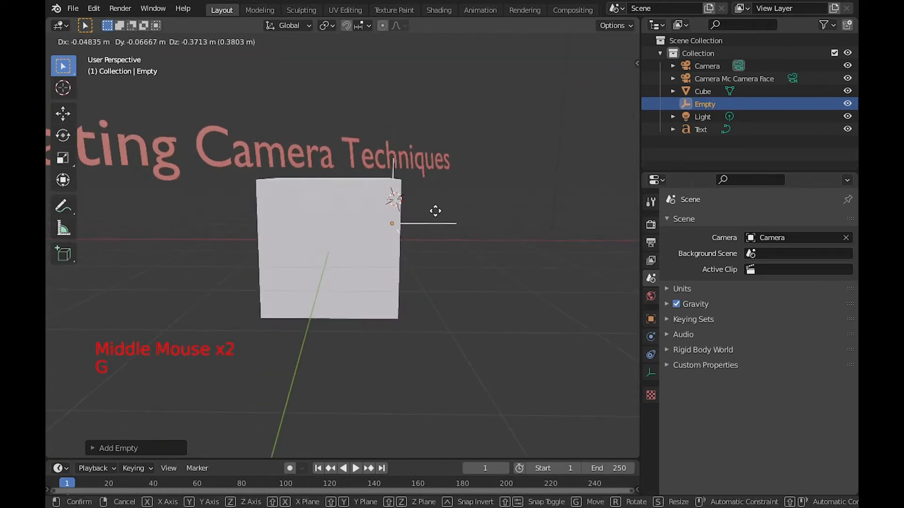
pyautogui.click(377, 229)
pyautogui.moveTo(377, 229); pyautogui.dragTo(375, 264, button='middle')
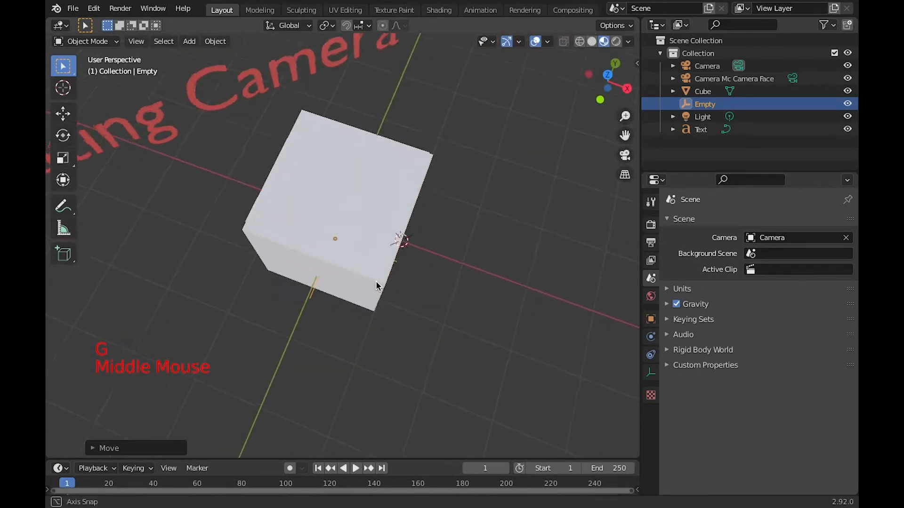
pyautogui.press('g')
pyautogui.click(367, 241)
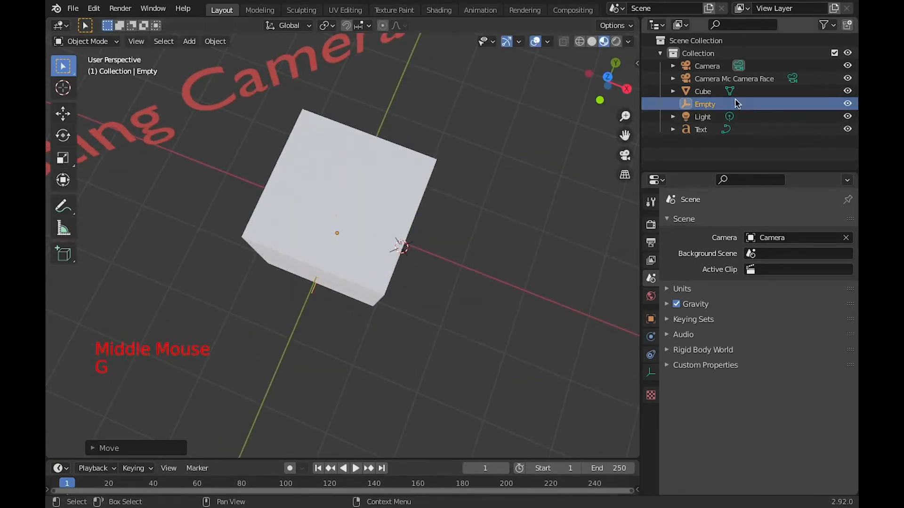
# - Rename the empty to "Camera TargetEmpty"
pyautogui.tripleClick(705, 106)
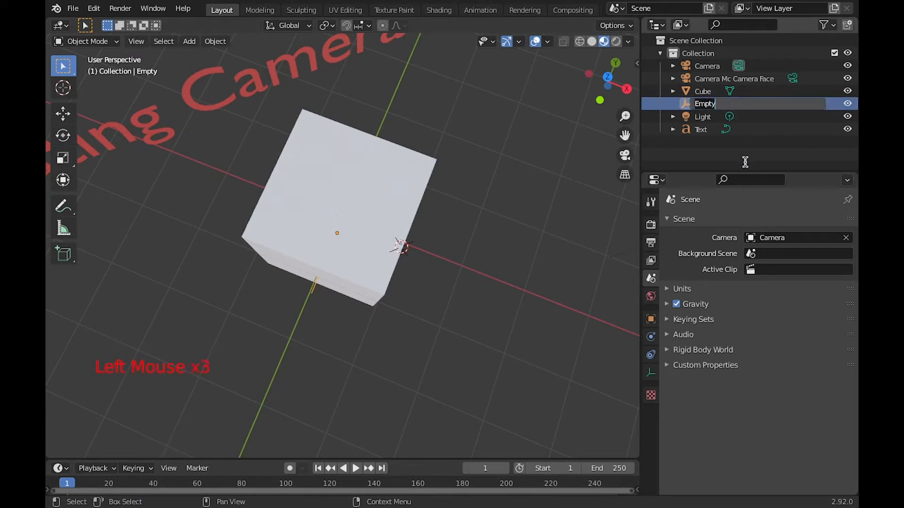
pyautogui.press('Home')
pyautogui.write('Camer')
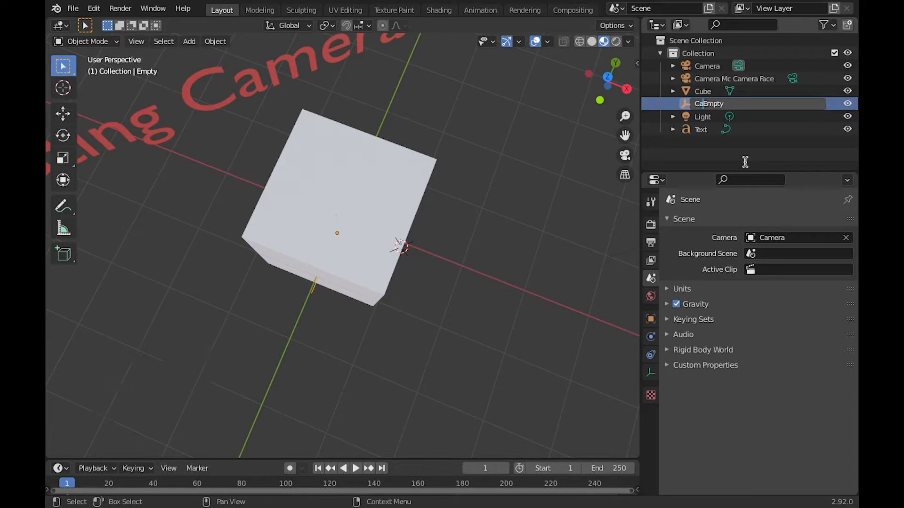
pyautogui.write('a Target')
pyautogui.press('Return')
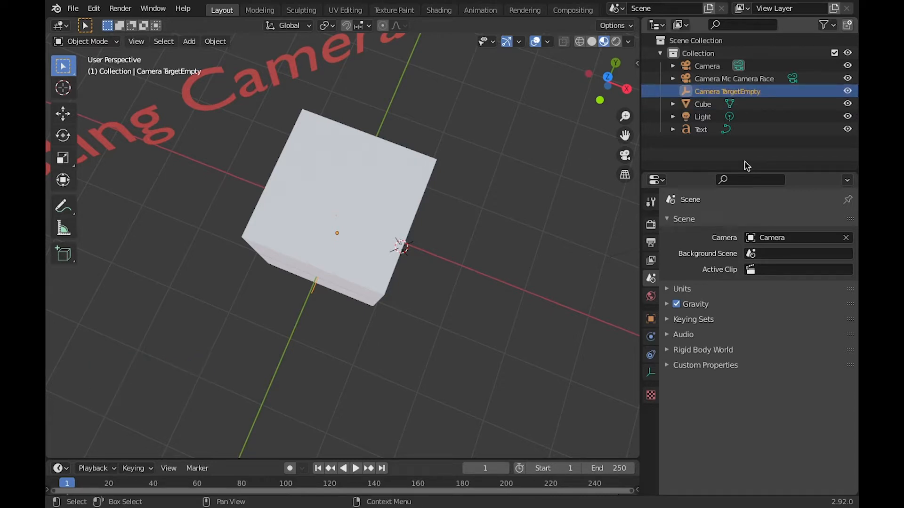
pyautogui.rightClick(743, 92)
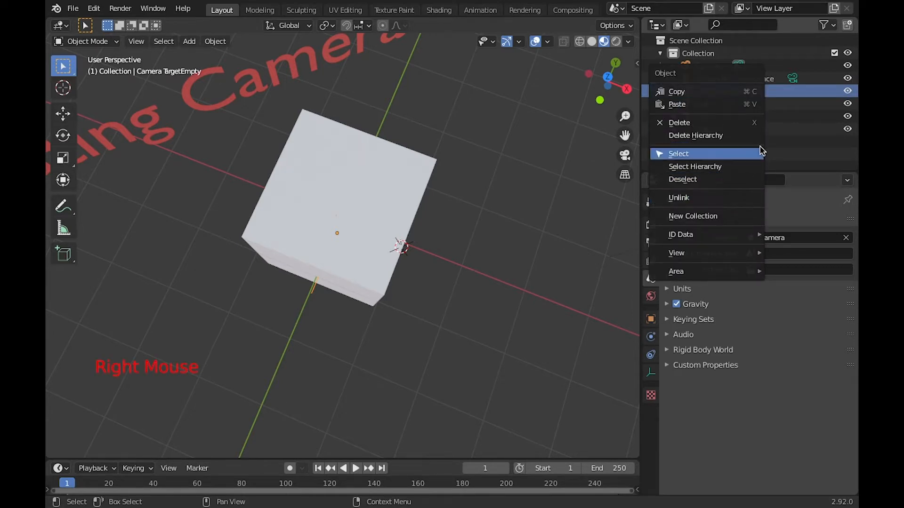
pyautogui.rightClick(801, 99)
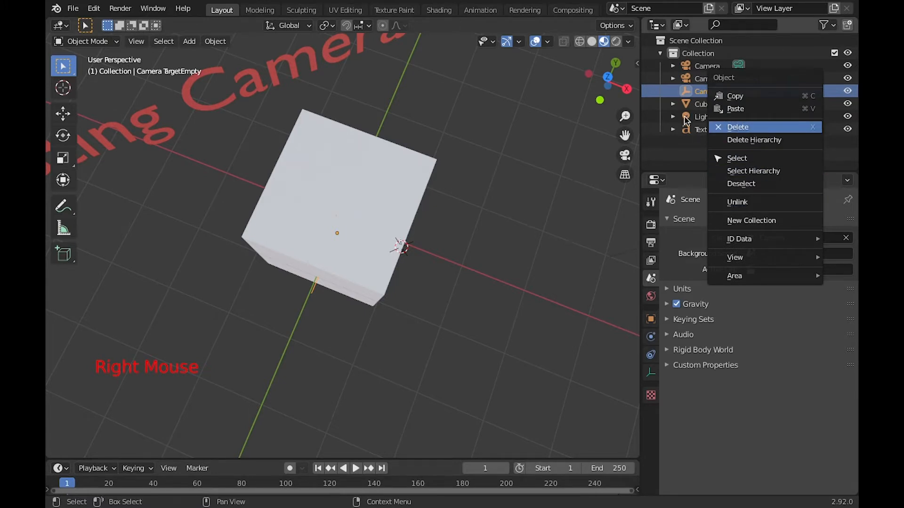
# - Correct the empty's name to "Camera Target Empty", with a space before "Empty"
pyautogui.tripleClick(714, 90)
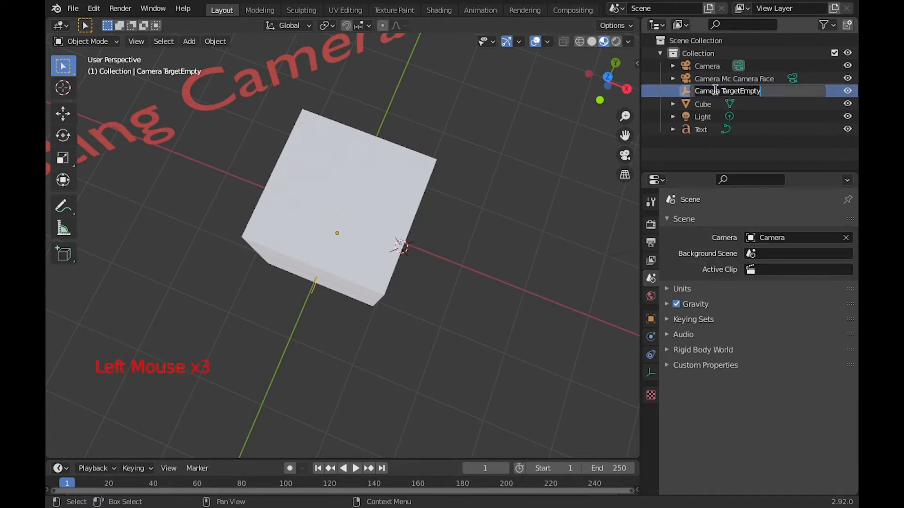
pyautogui.press('Return')
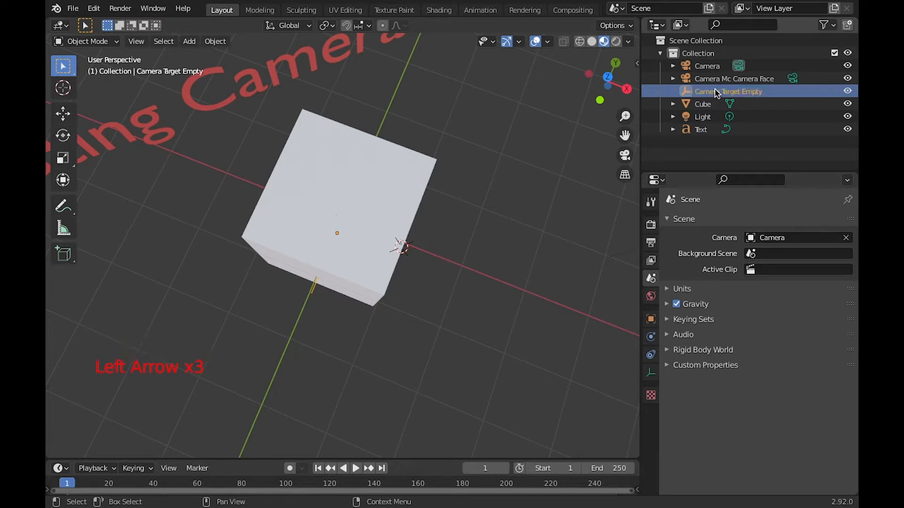
# - Select the scene's original camera and look through it to check how it frames the cube and text
pyautogui.scroll(-8, 555, 187)
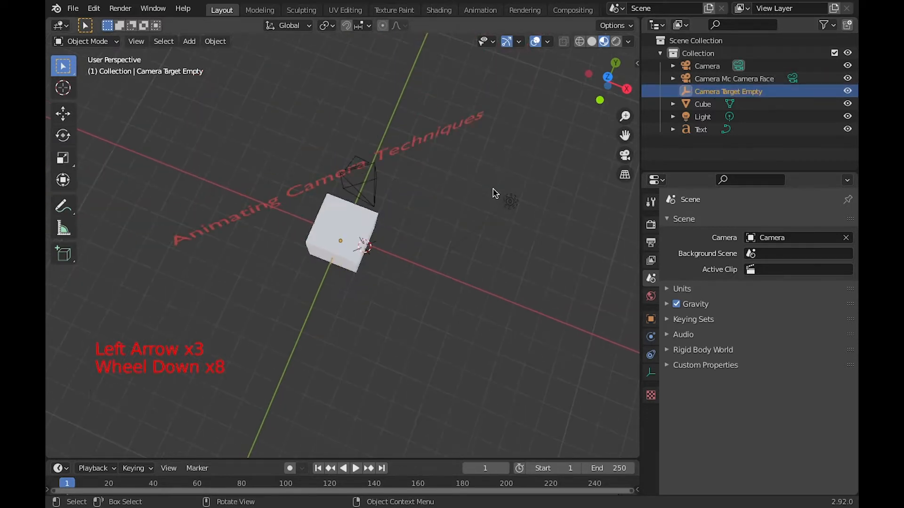
pyautogui.keyDown('shift'); pyautogui.moveTo(494, 191); pyautogui.dragTo(518, 129, button='middle'); pyautogui.keyUp('shift')
pyautogui.scroll(-2, 518, 129)
pyautogui.keyDown('shift'); pyautogui.moveTo(520, 233); pyautogui.dragTo(560, 295, button='middle'); pyautogui.keyUp('shift')
pyautogui.click(572, 282)
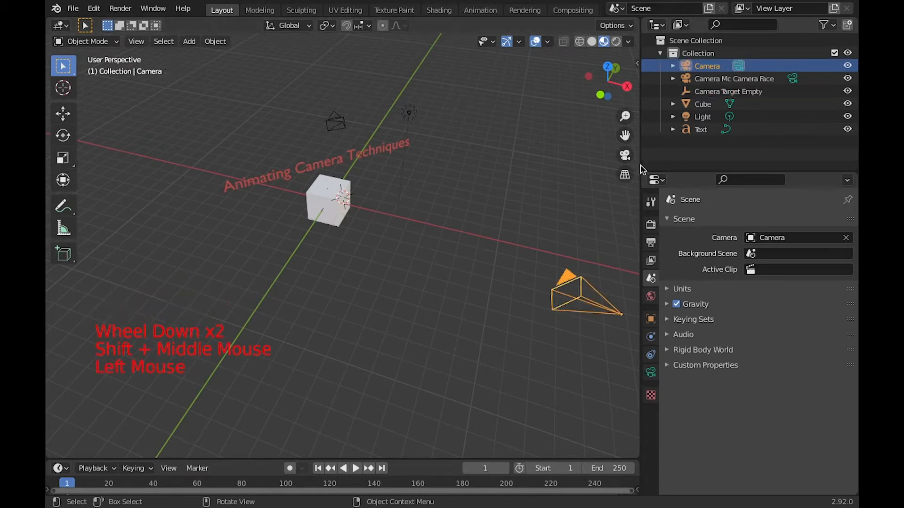
pyautogui.click(625, 155)
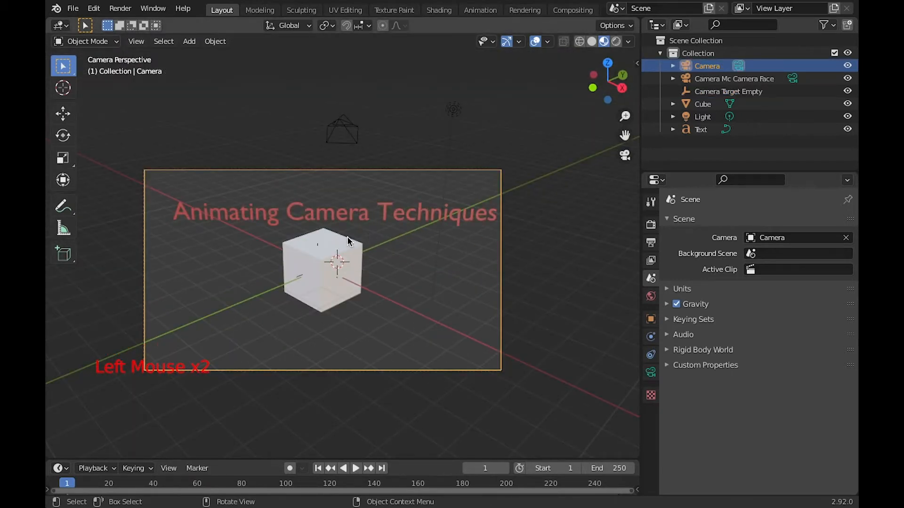
# - Leave the camera view and parent the original camera to the Camera Target Empty using Object (Keep Transform)
pyautogui.moveTo(380, 225); pyautogui.dragTo(390, 265, button='middle')
pyautogui.scroll(-2, 357, 248)
pyautogui.scroll(1, 357, 248)
pyautogui.scroll(4, 345, 242)
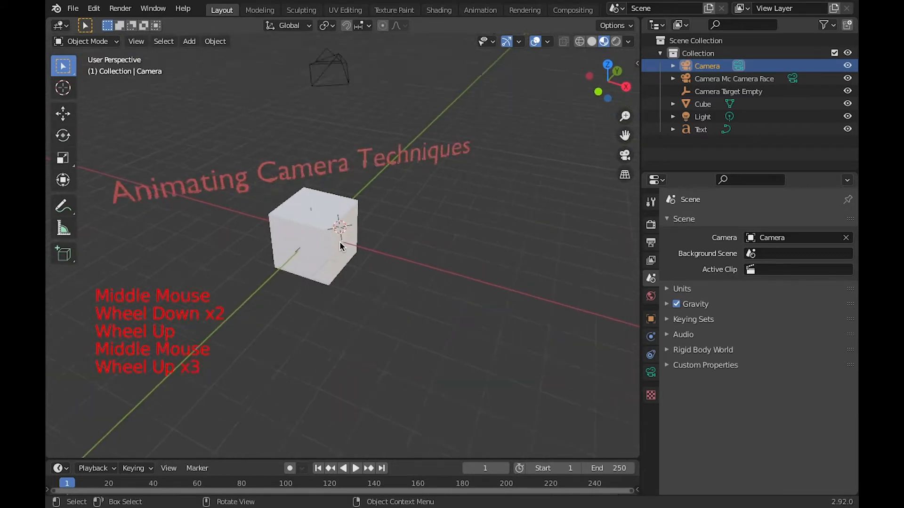
pyautogui.moveTo(347, 238); pyautogui.dragTo(368, 242, button='middle')
pyautogui.scroll(3, 367, 245)
pyautogui.press('shift')
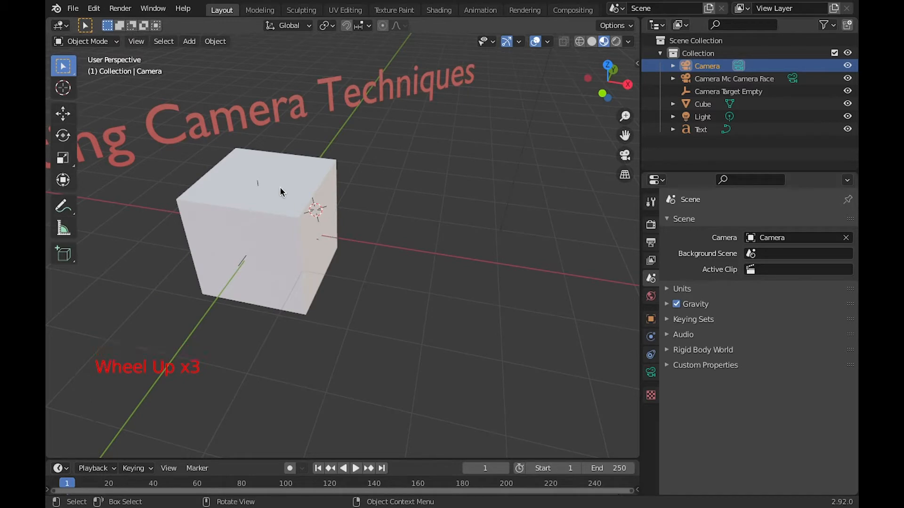
pyautogui.press('shift')
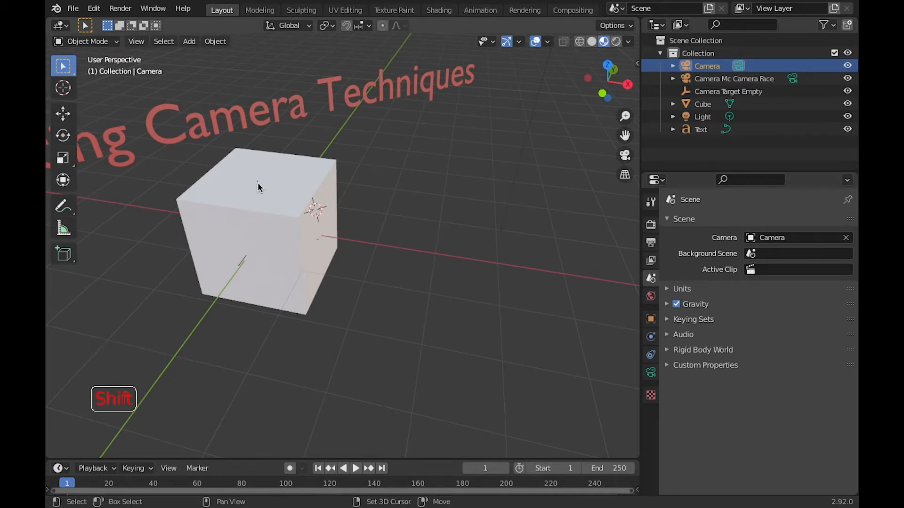
pyautogui.keyDown('shift'); pyautogui.click(258, 187); pyautogui.keyUp('shift')
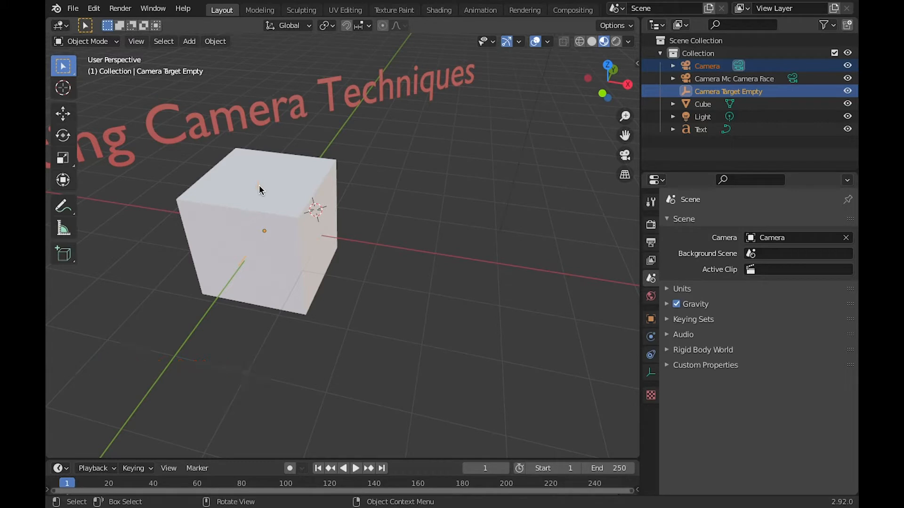
pyautogui.hotkey('ctrl', 'p')
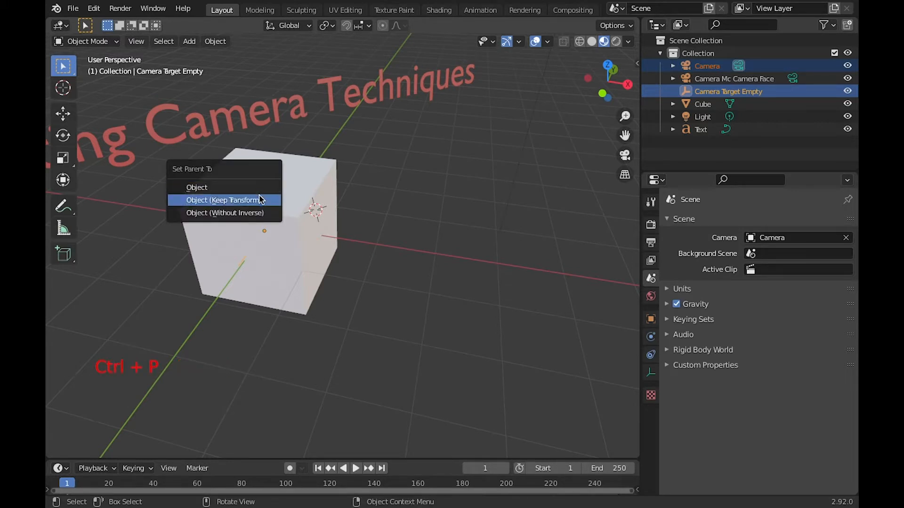
pyautogui.click(262, 199)
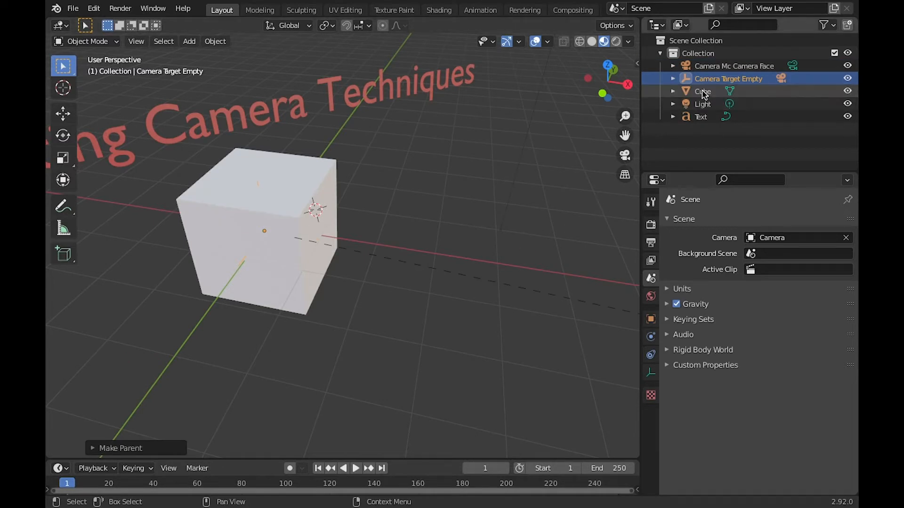
# - Expand the Camera Target Empty's hierarchy to show its child camera and select only the empty
pyautogui.click(673, 79)
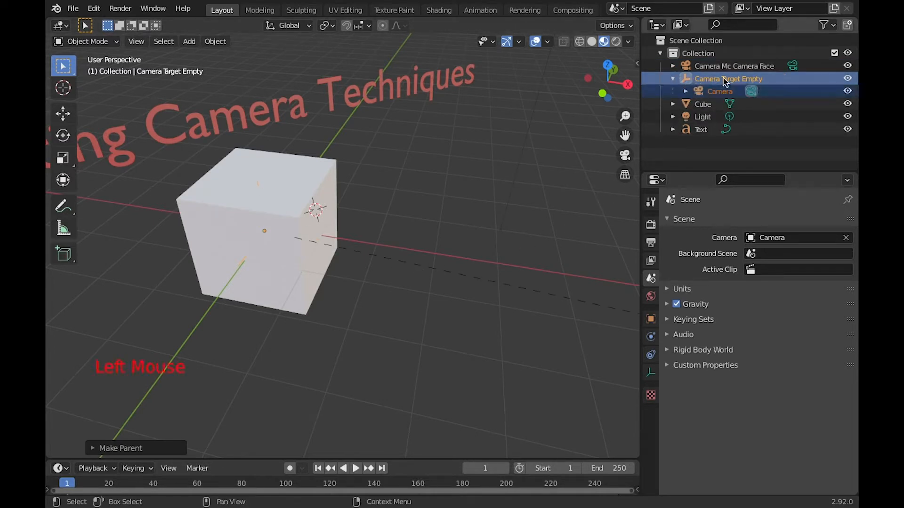
pyautogui.scroll(-2, 387, 196)
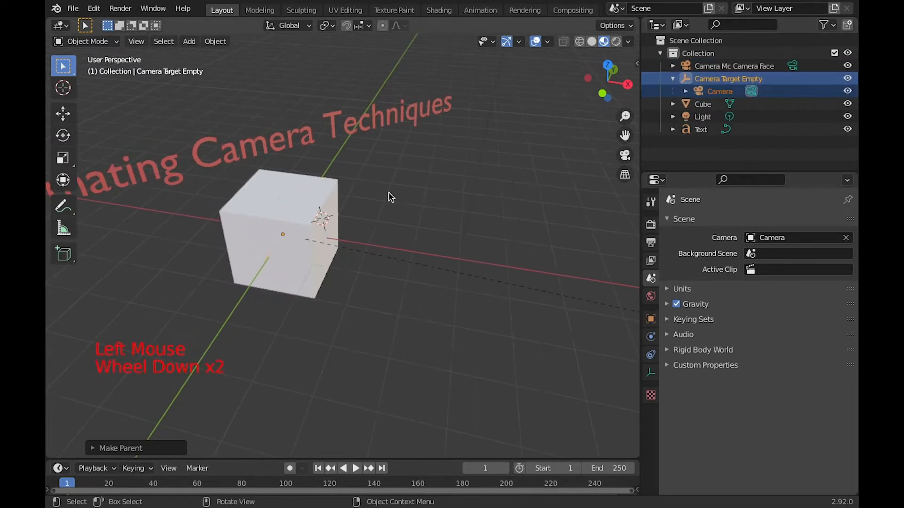
pyautogui.click(720, 92)
pyautogui.click(725, 78)
# - Try rotating the Camera Target Empty about the global Z axis to swing its child camera around the cube
pyautogui.moveTo(494, 170); pyautogui.dragTo(528, 165, button='middle')
pyautogui.scroll(-3, 487, 188)
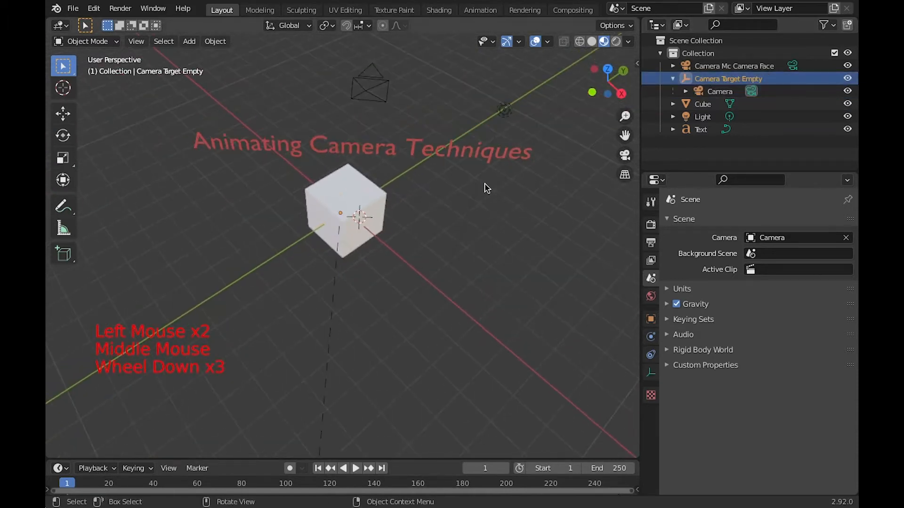
pyautogui.scroll(-8, 454, 213)
pyautogui.scroll(2, 424, 216)
pyautogui.press('r')
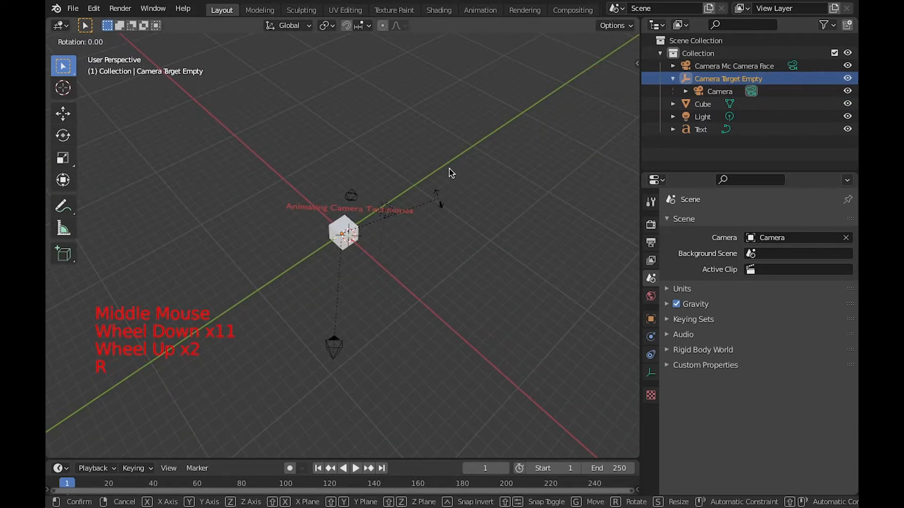
pyautogui.press('z')
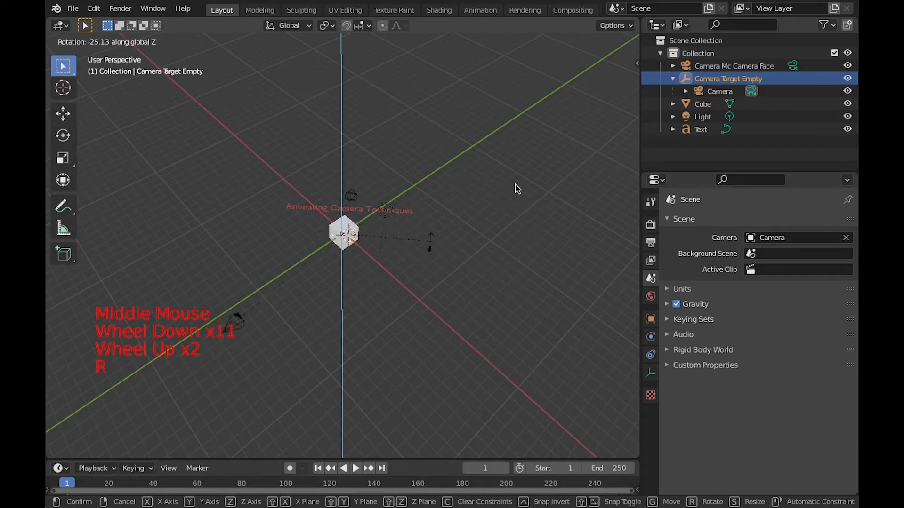
pyautogui.rightClick(707, 82)
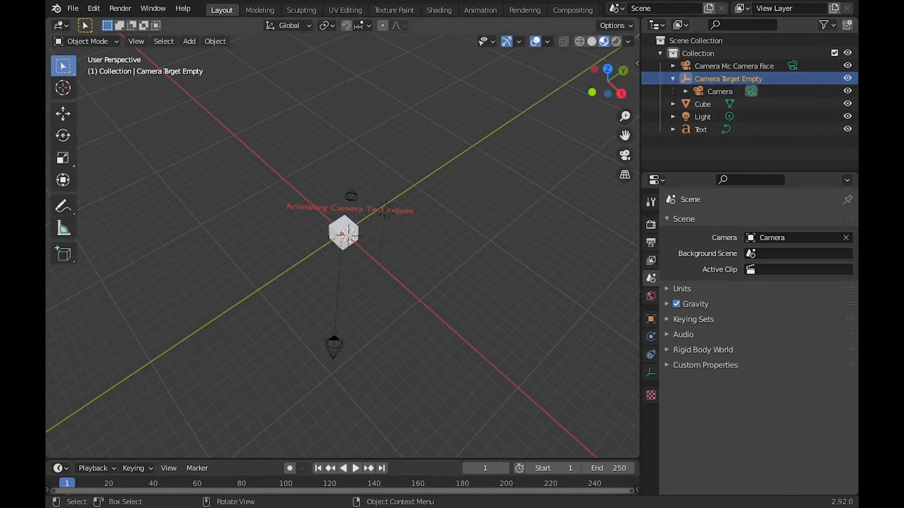
pyautogui.press('r')
pyautogui.press('z')
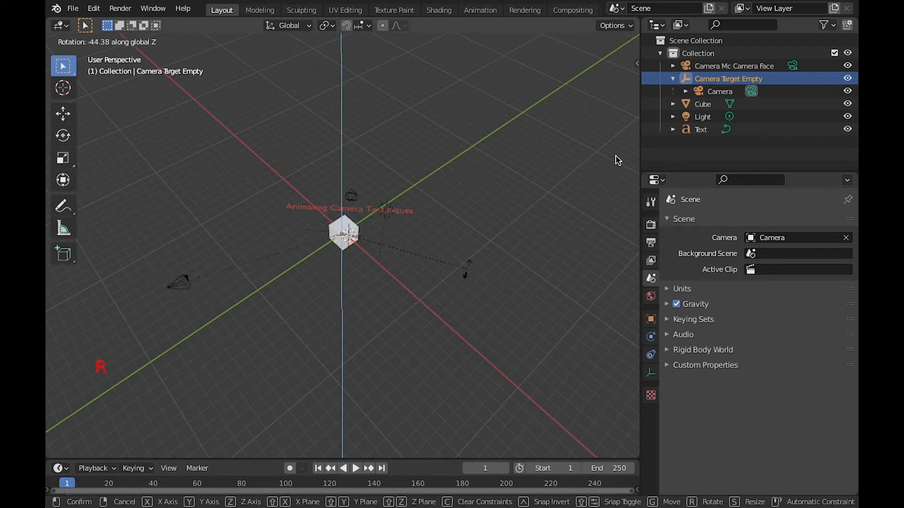
pyautogui.click(546, 159)
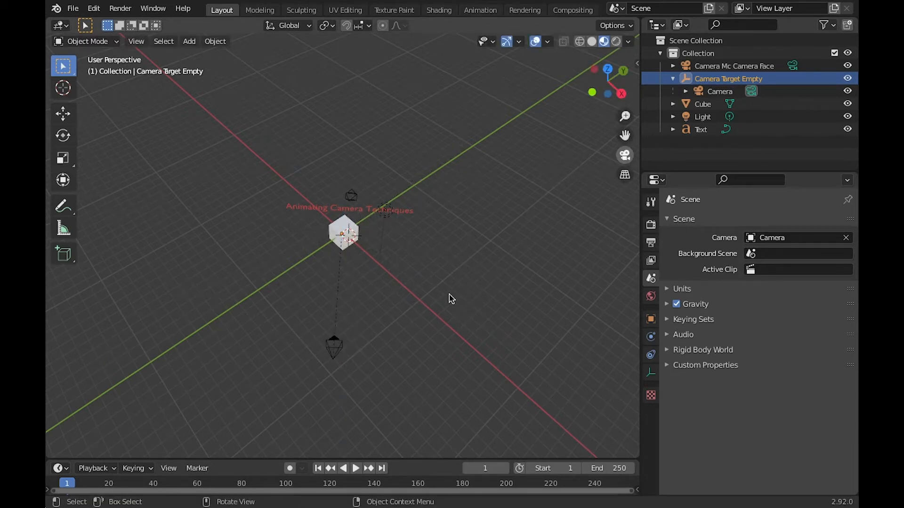
# - Look through the camera and try rotating the Camera Target Empty about the global Z axis
pyautogui.click(625, 155)
pyautogui.press('r')
pyautogui.press('z')
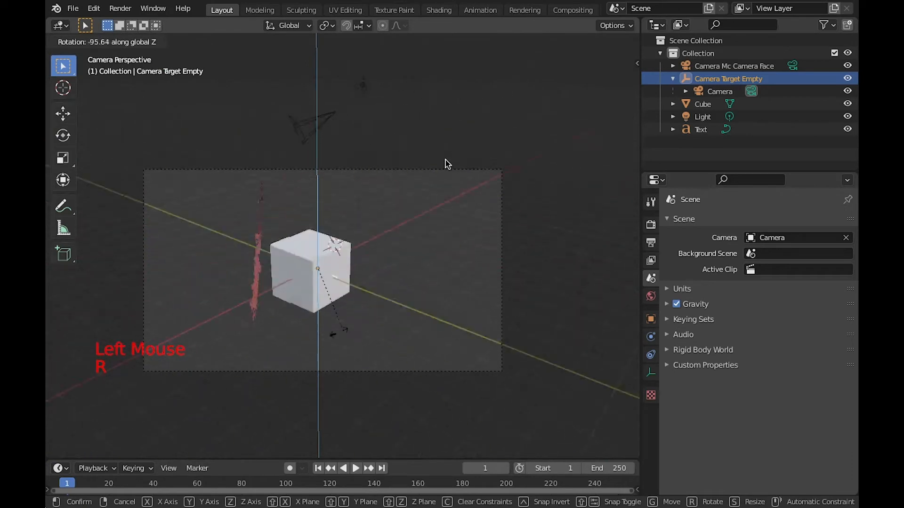
pyautogui.rightClick(432, 103)
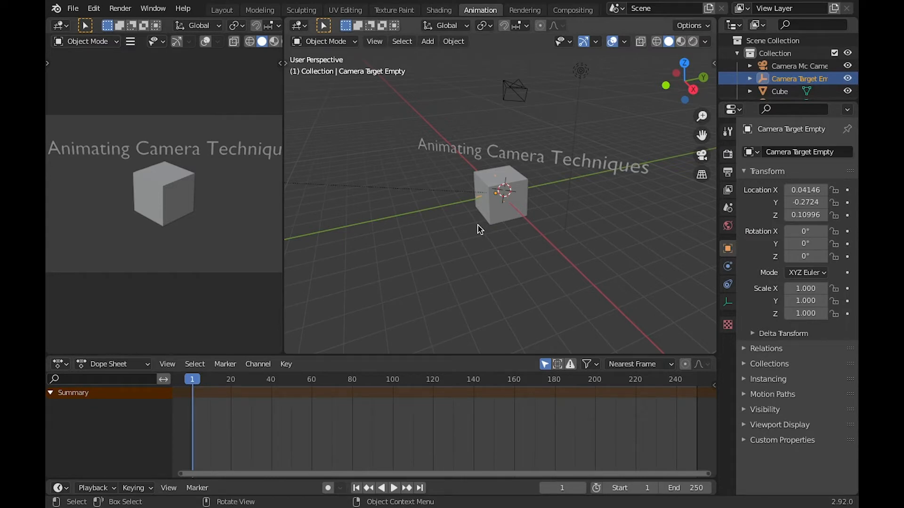
# - Insert a Rotation keyframe and a Location, Rotation & Scale keyframe on the Camera Target Empty at frame 1
pyautogui.press('i')
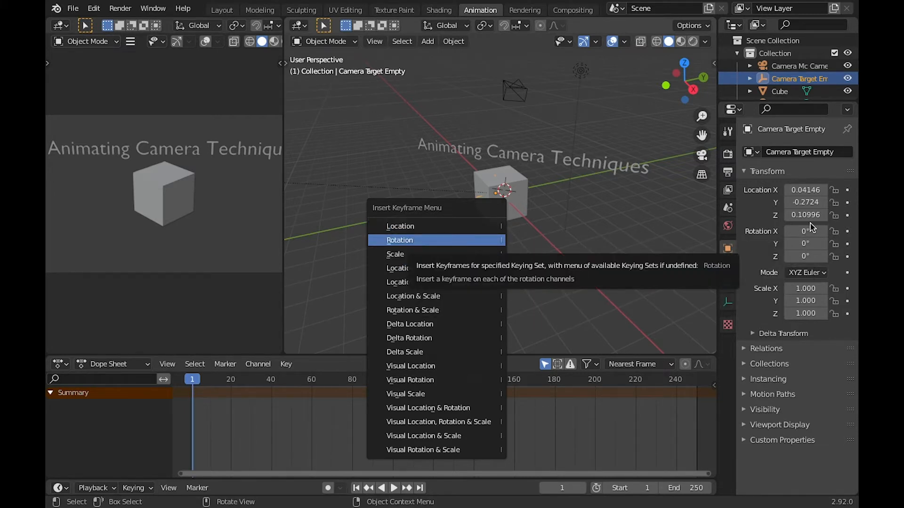
pyautogui.press('Return')
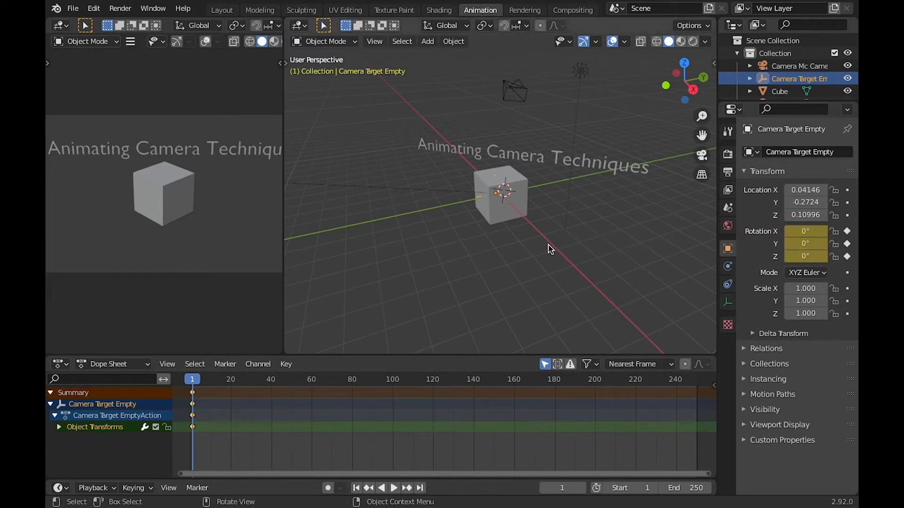
pyautogui.press('i')
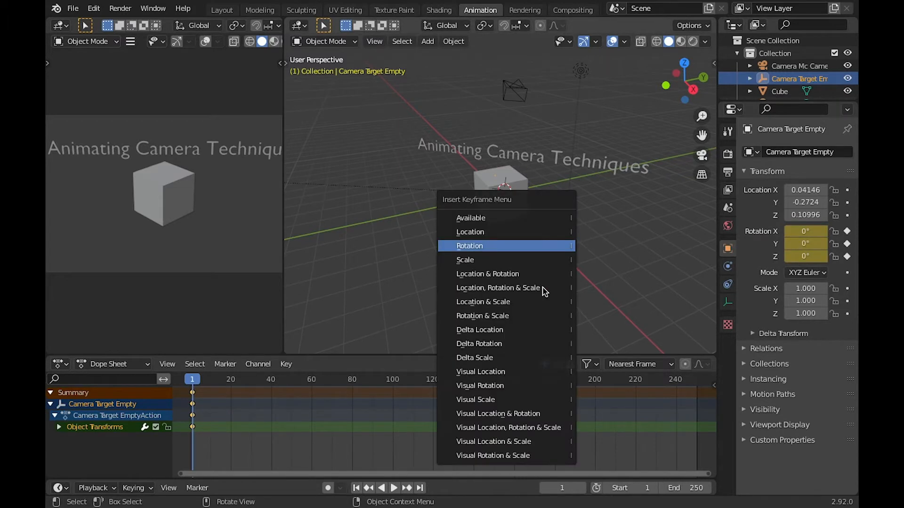
pyautogui.click(478, 287)
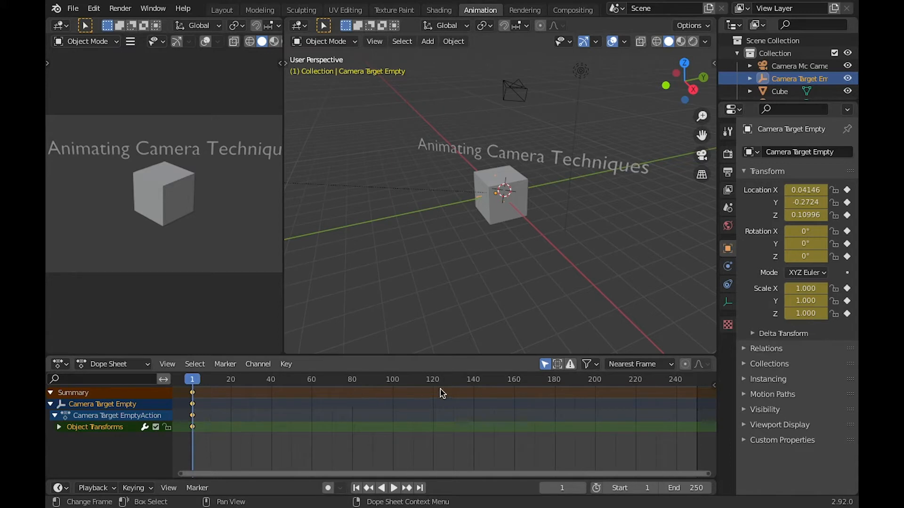
# - At frame 150, rotate the Camera Target Empty -360° about the global Z axis and insert a Location, Rotation & Scale keyframe
pyautogui.press('space')
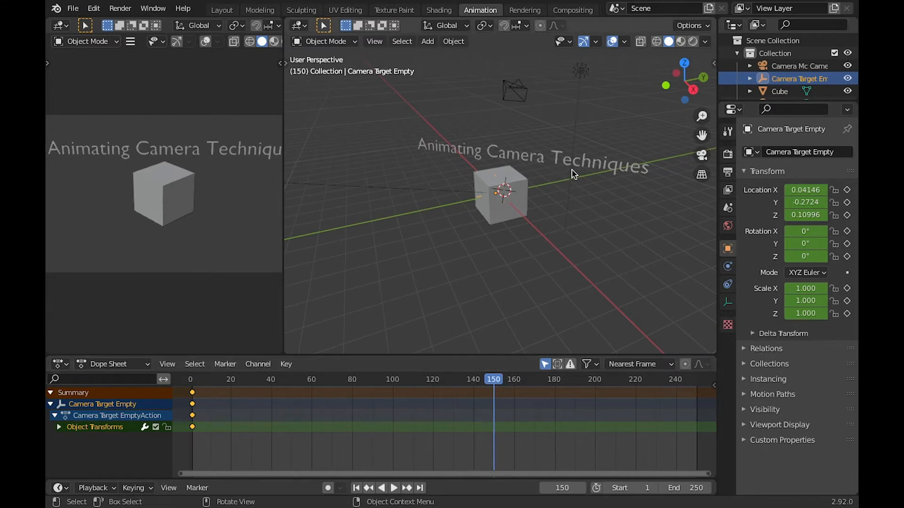
pyautogui.press('r')
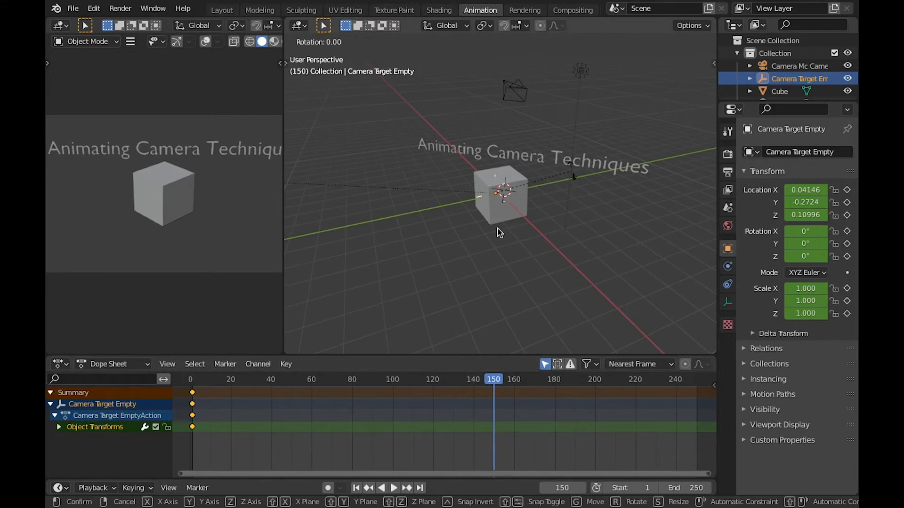
pyautogui.press('z')
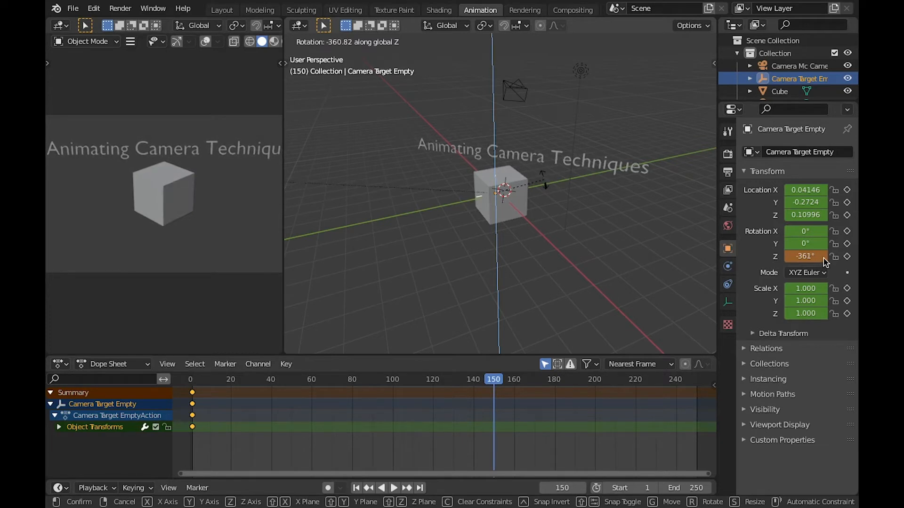
pyautogui.click(814, 271)
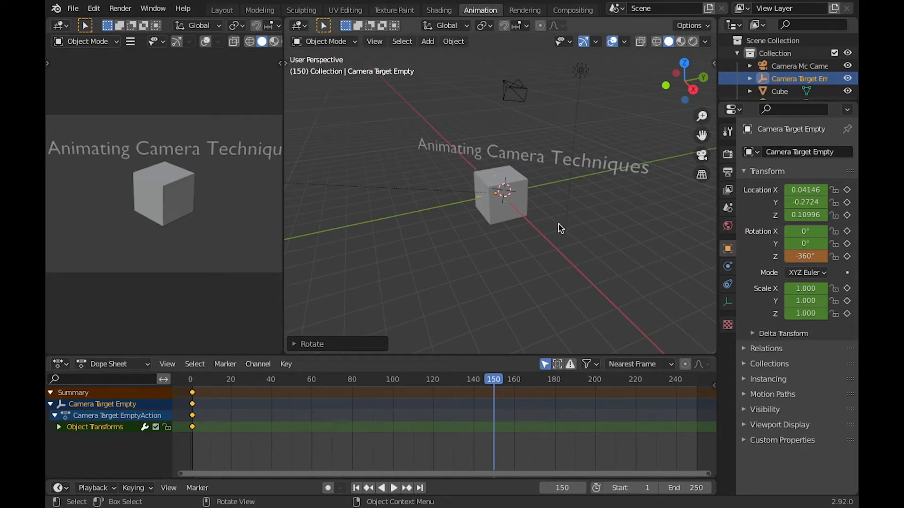
pyautogui.press('i')
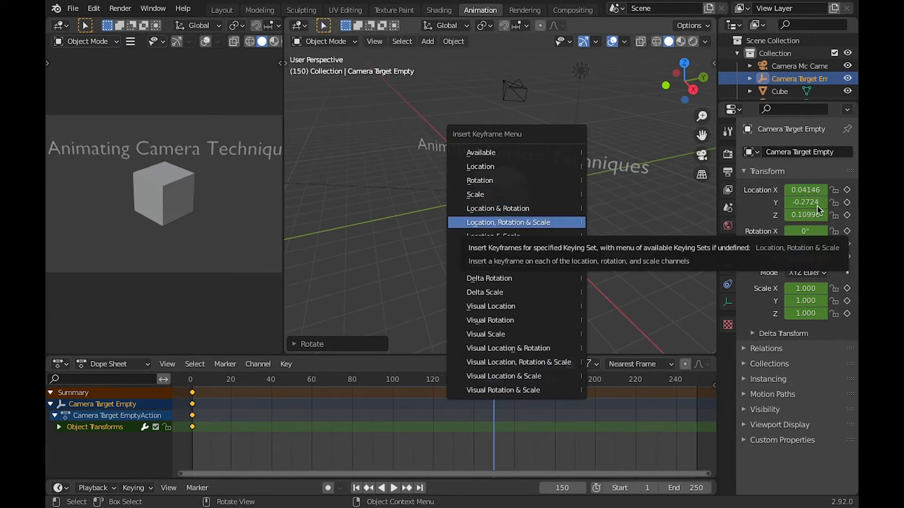
pyautogui.press('Return')
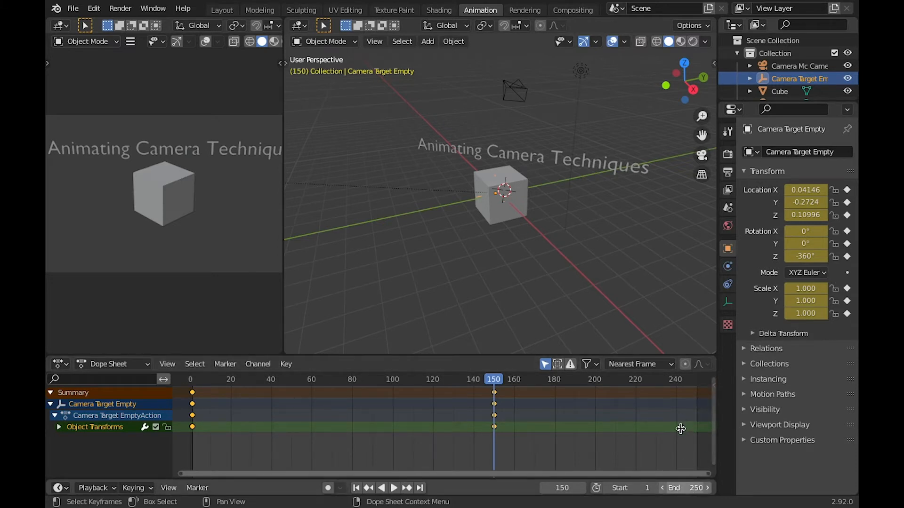
# - Set the animation's end frame to 150
pyautogui.click(687, 489)
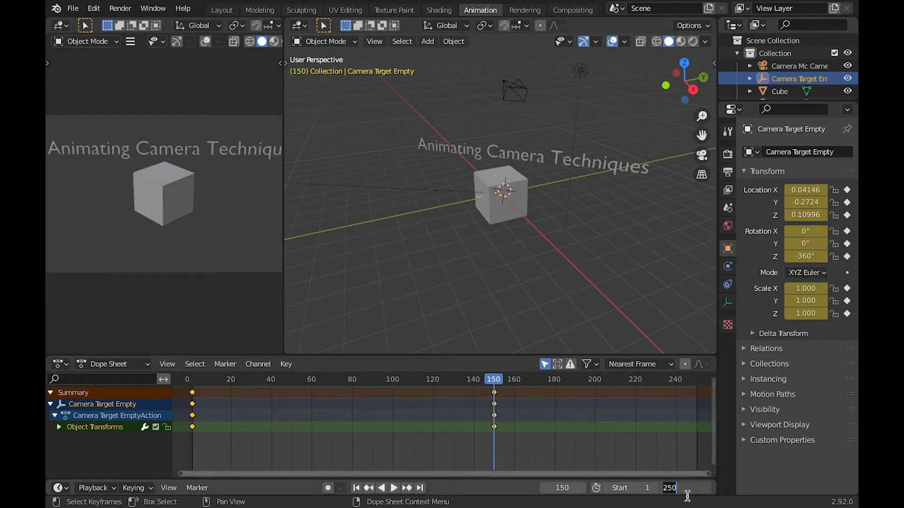
pyautogui.write('150')
pyautogui.press('Return')
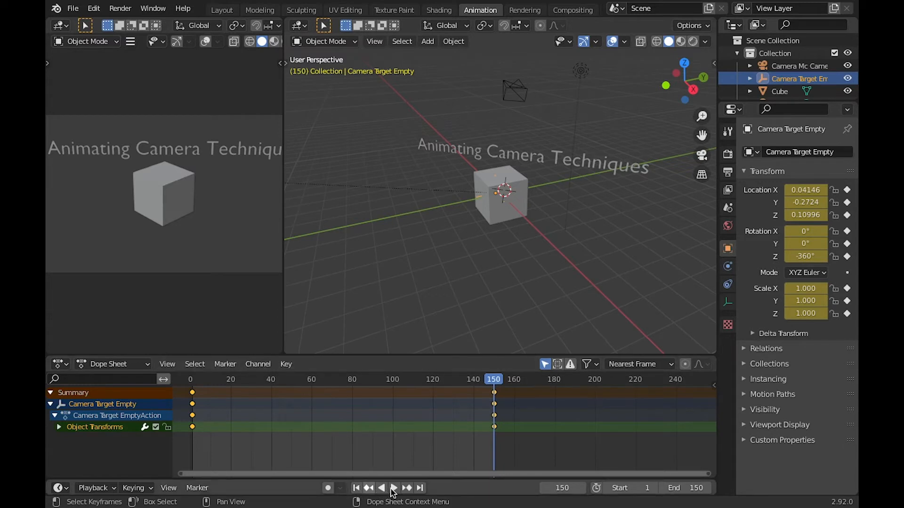
# - Return to frame 1 and play the animation to review the camera orbiting the cube
pyautogui.click(356, 488)
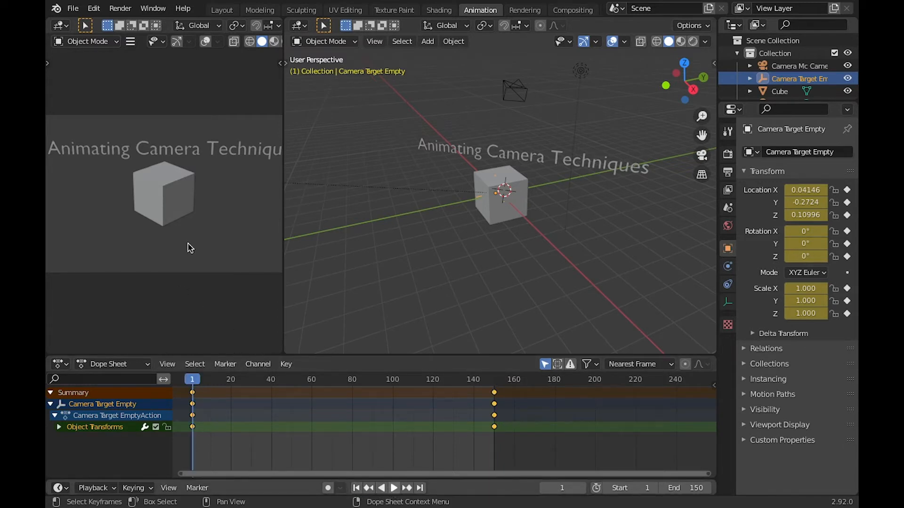
pyautogui.press('space')
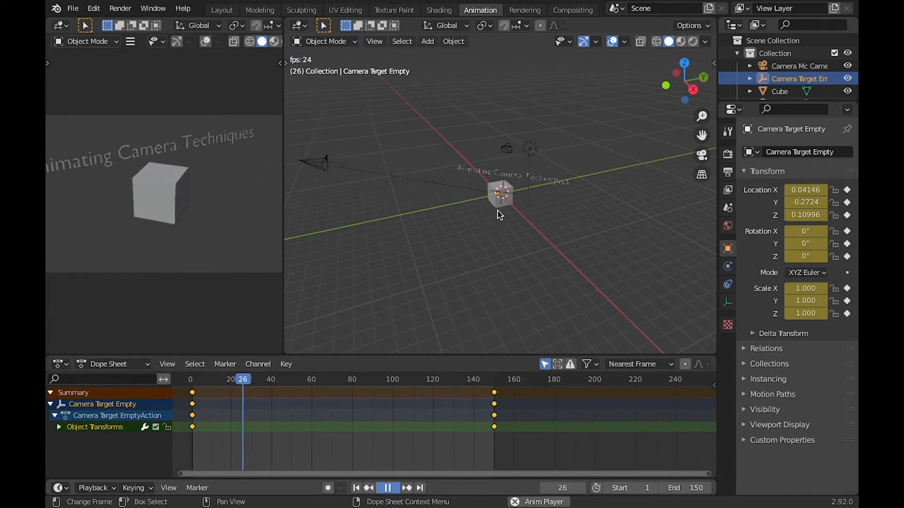
# - Stop playback, add a Bezier circle curve around the cube, and scale it up to about 5.78
pyautogui.press('space')
pyautogui.moveTo(632, 142); pyautogui.dragTo(611, 131, button='middle')
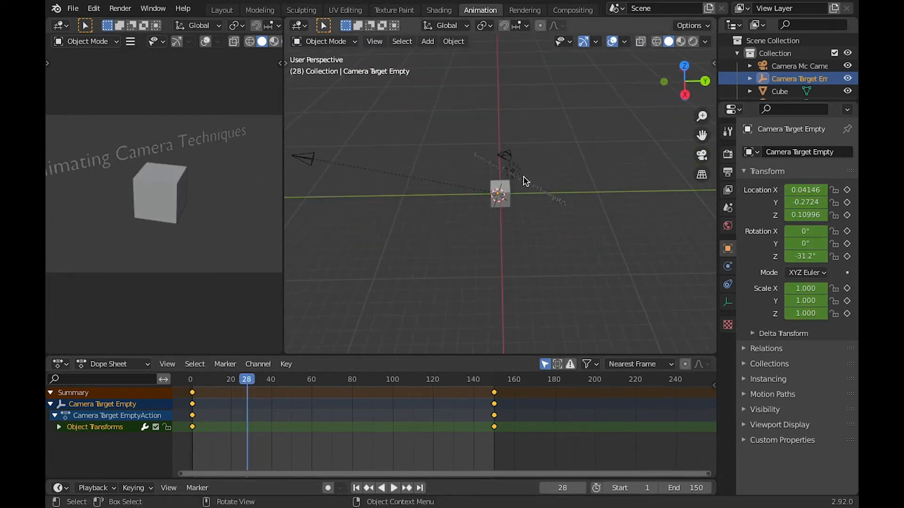
pyautogui.press('ctrl+KP_3')
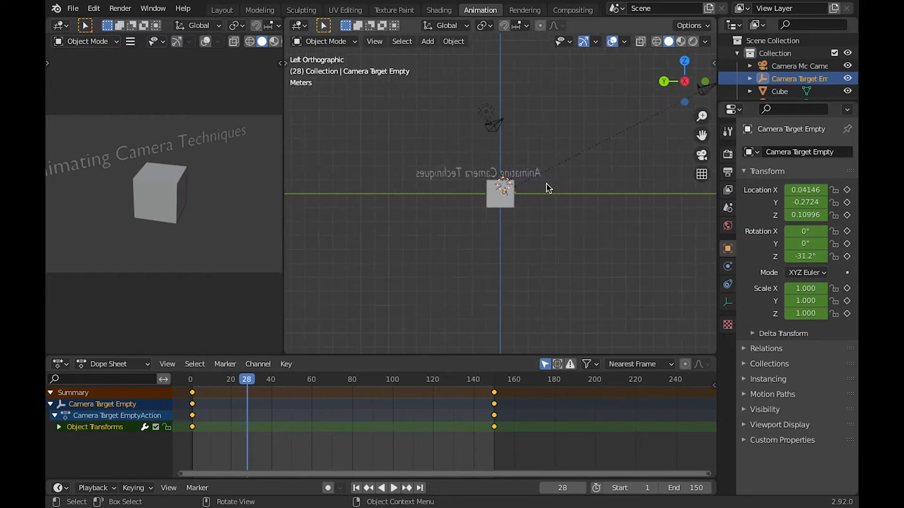
pyautogui.scroll(2, 548, 188)
pyautogui.scroll(-5, 678, 49)
pyautogui.moveTo(604, 121); pyautogui.dragTo(598, 138, button='middle')
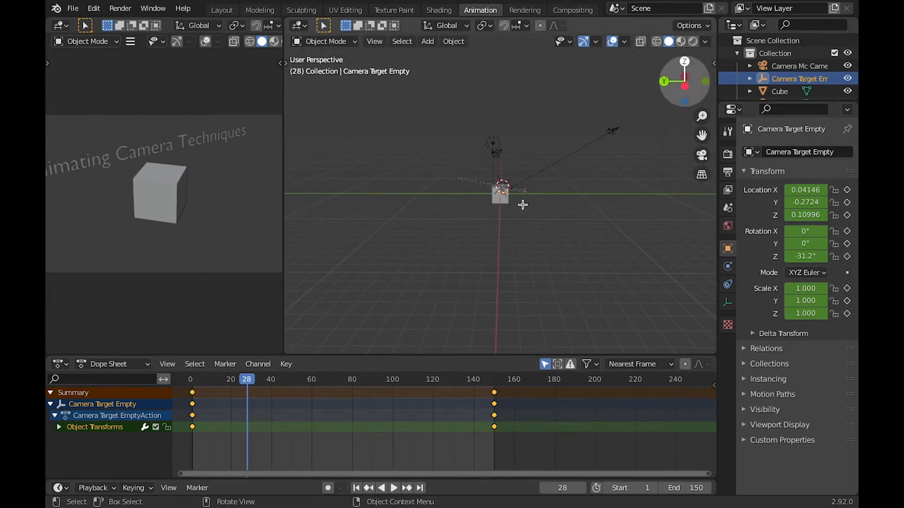
pyautogui.press('KP_3')
pyautogui.scroll(4, 532, 222)
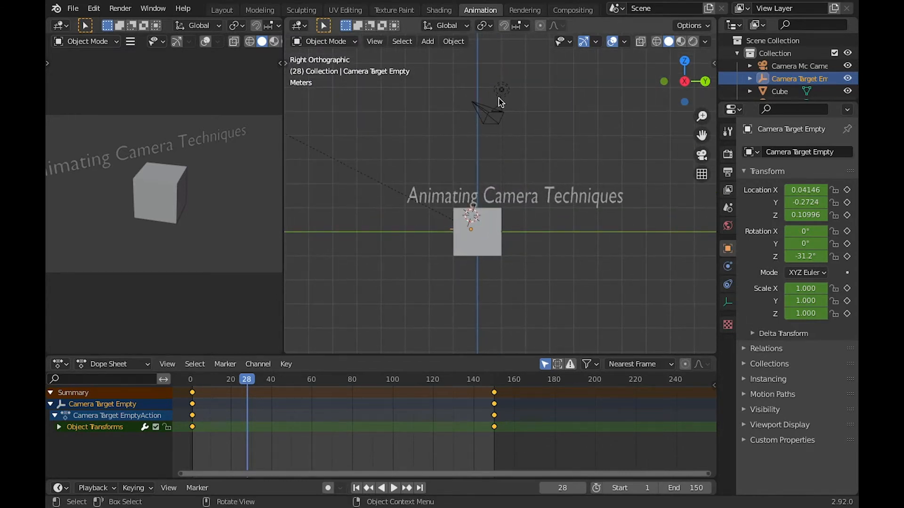
pyautogui.hotkey('shift', 'a')
pyautogui.moveTo(518, 92)
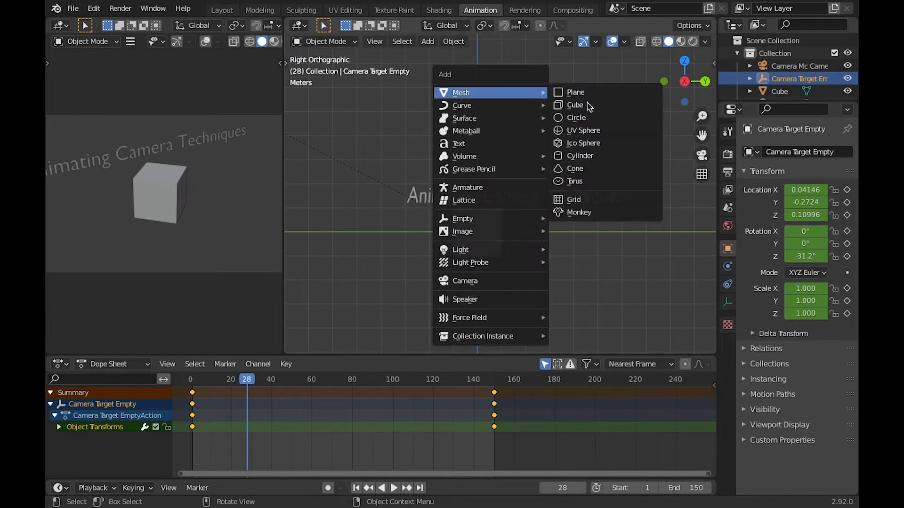
pyautogui.moveTo(532, 105)
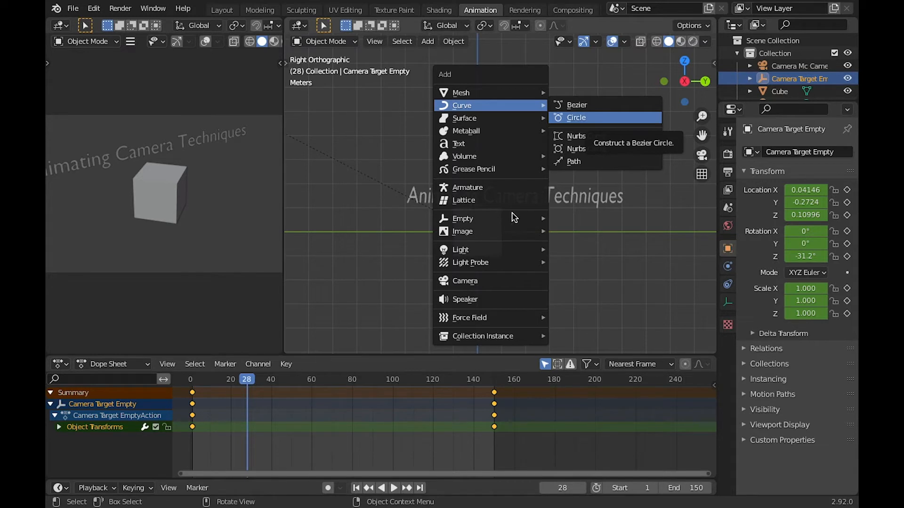
pyautogui.click(577, 118)
pyautogui.press('s')
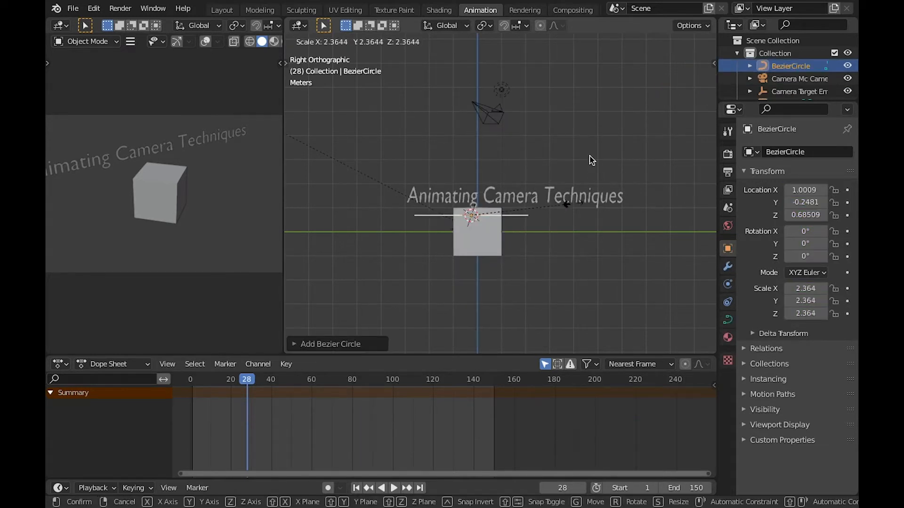
pyautogui.click(561, 206)
# - Move Camera Mc Camera Face horizontally onto the Bezier circle, at about X 5.48 and Y -3.81
pyautogui.moveTo(560, 206); pyautogui.dragTo(499, 117, button='middle')
pyautogui.moveTo(689, 75); pyautogui.dragTo(680, 78)
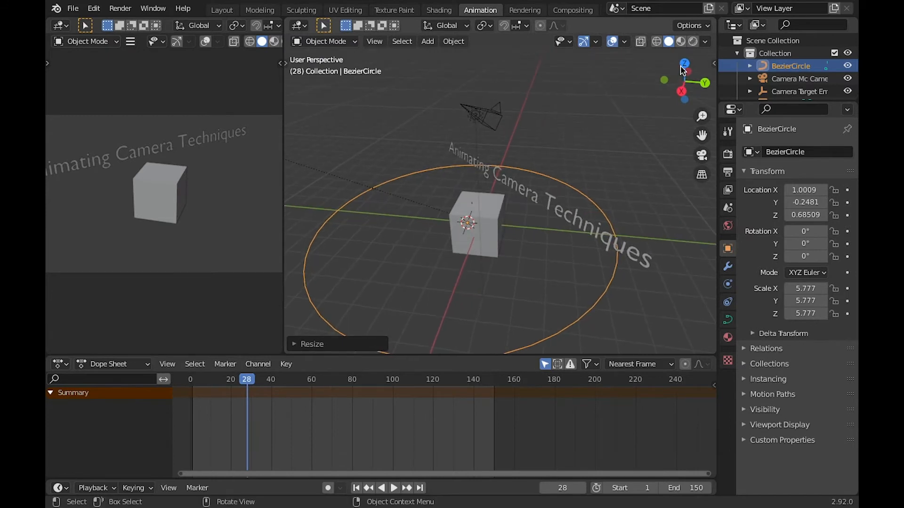
pyautogui.click(787, 79)
pyautogui.click(687, 71)
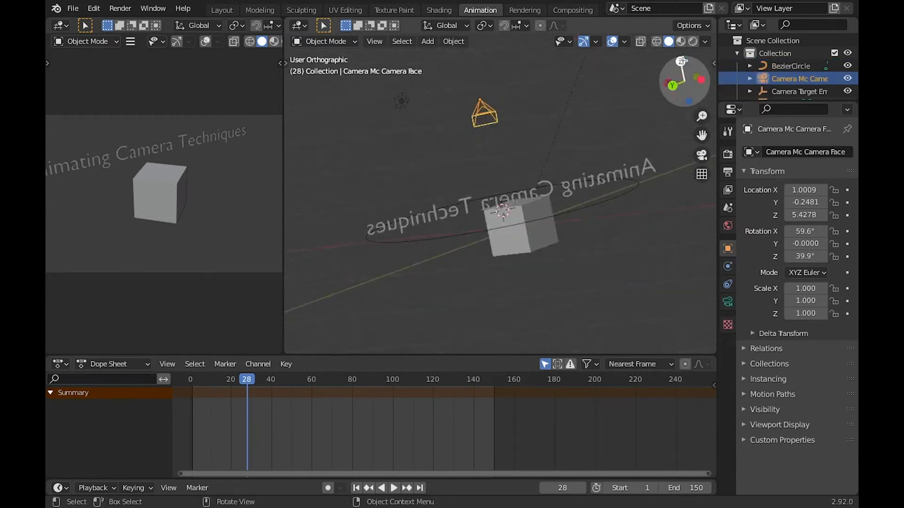
pyautogui.press('KP_7')
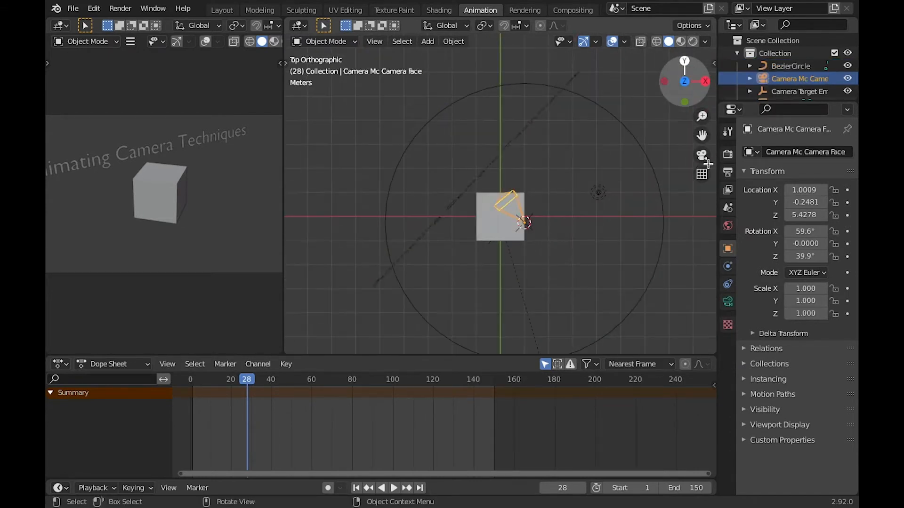
pyautogui.press('g')
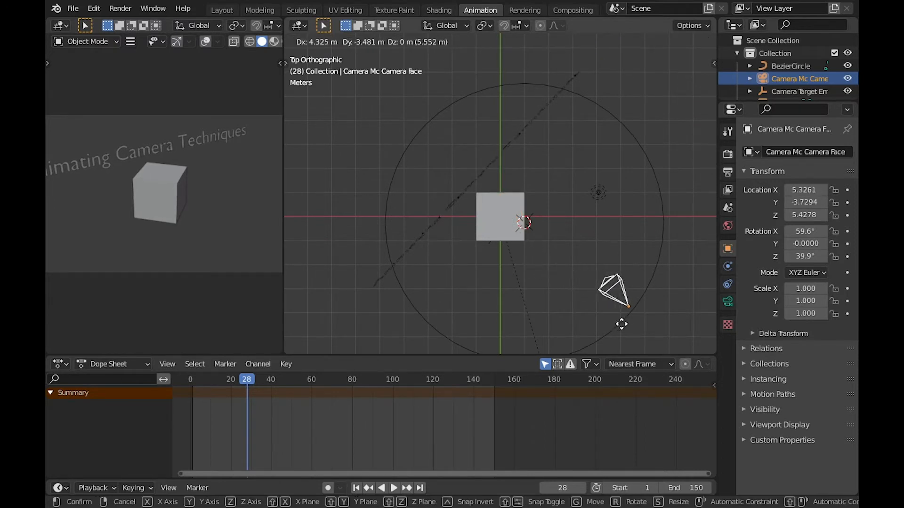
pyautogui.click(636, 307)
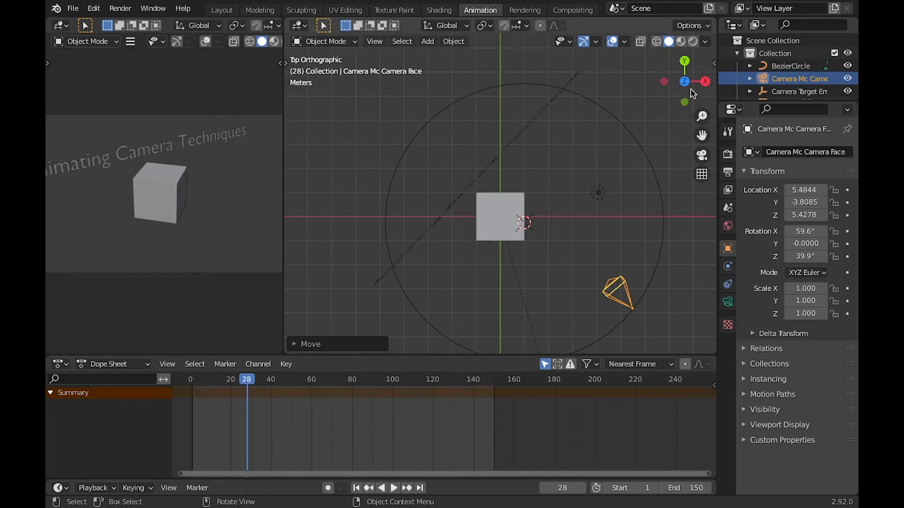
# - Lower Camera Mc Camera Face along the global Z axis to the circle's height, at about Z 0.71
pyautogui.moveTo(693, 93); pyautogui.dragTo(468, 98)
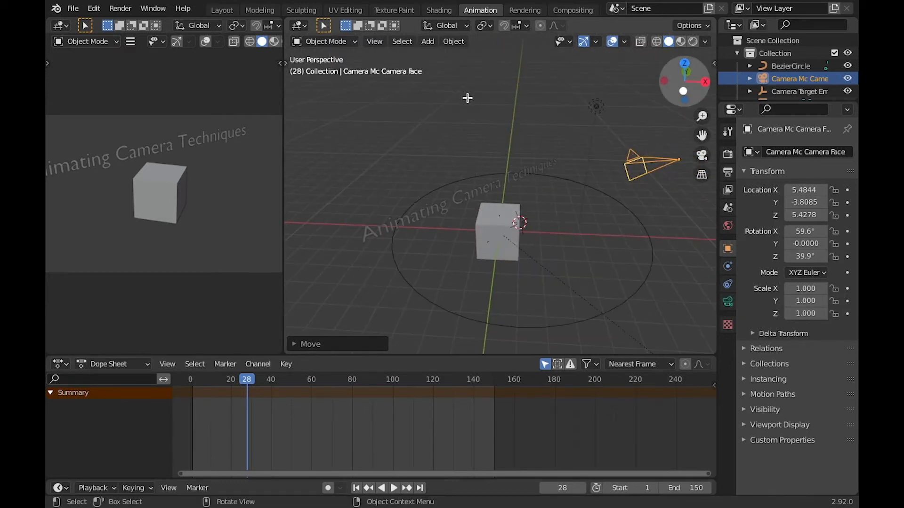
pyautogui.press('KP_3')
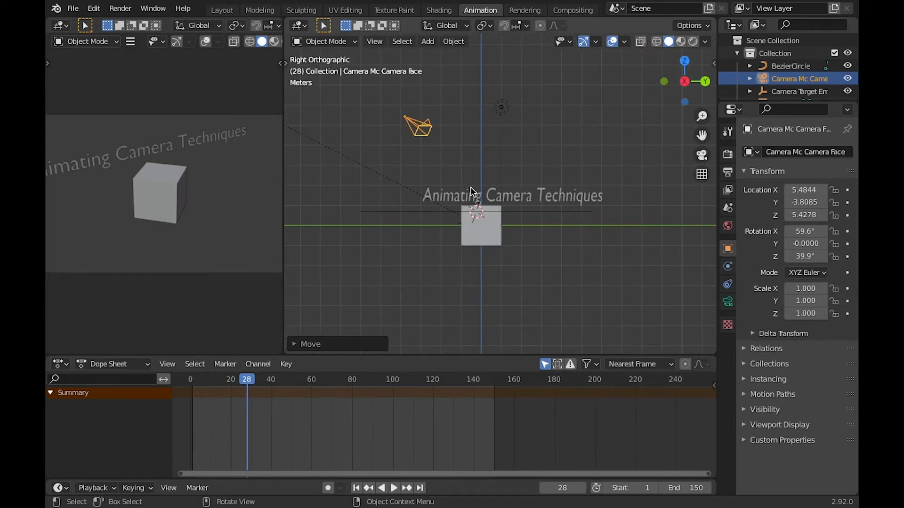
pyautogui.press('g')
pyautogui.press('z')
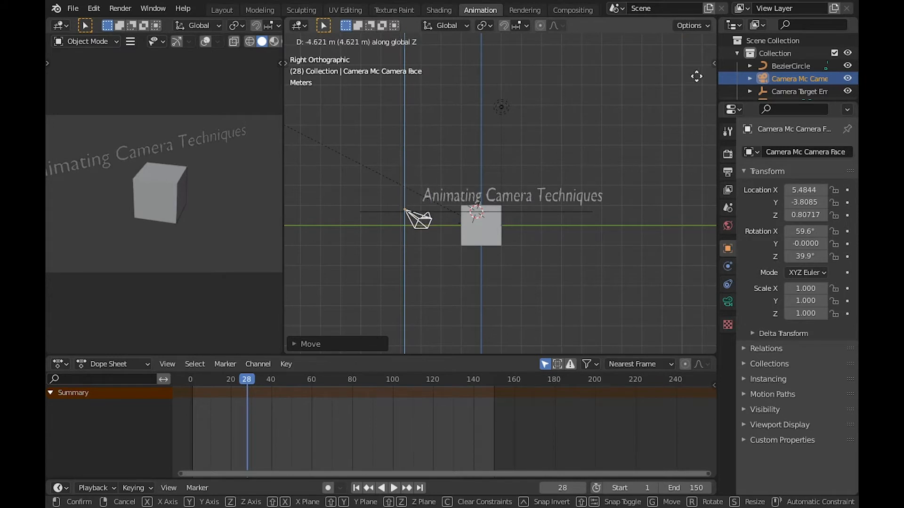
pyautogui.click(702, 83)
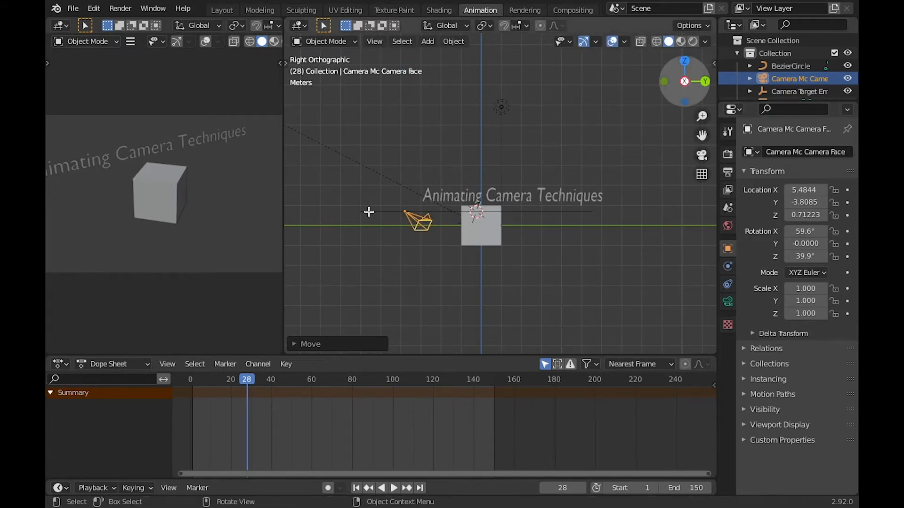
pyautogui.press('ctrl+KP_1')
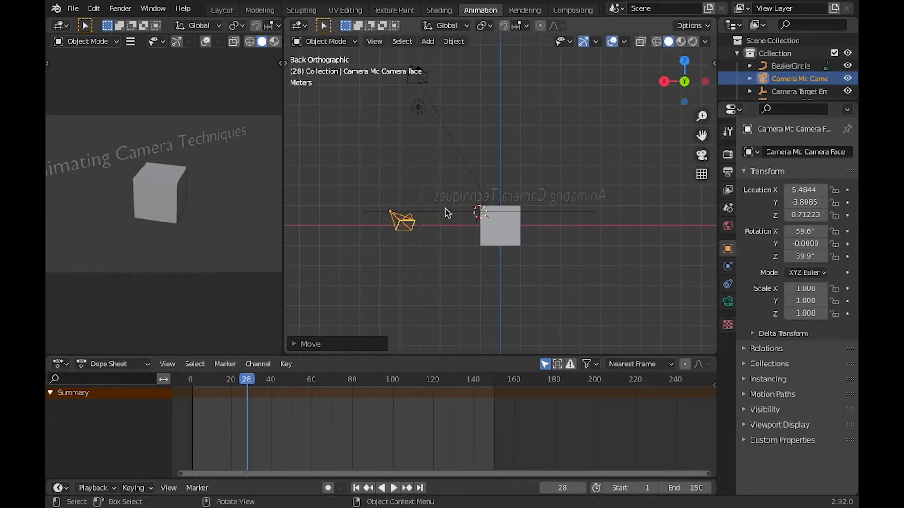
pyautogui.moveTo(595, 250); pyautogui.dragTo(452, 200, button='middle')
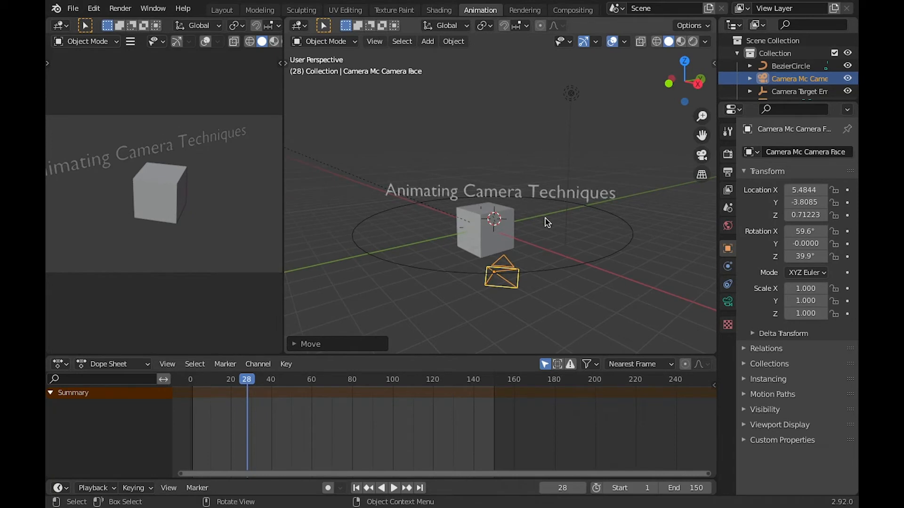
pyautogui.scroll(3, 544, 222)
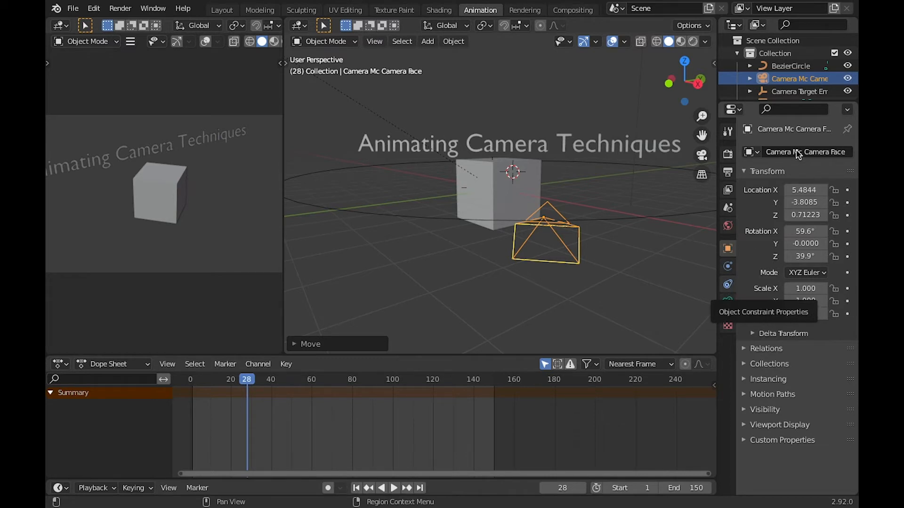
pyautogui.click(598, 220)
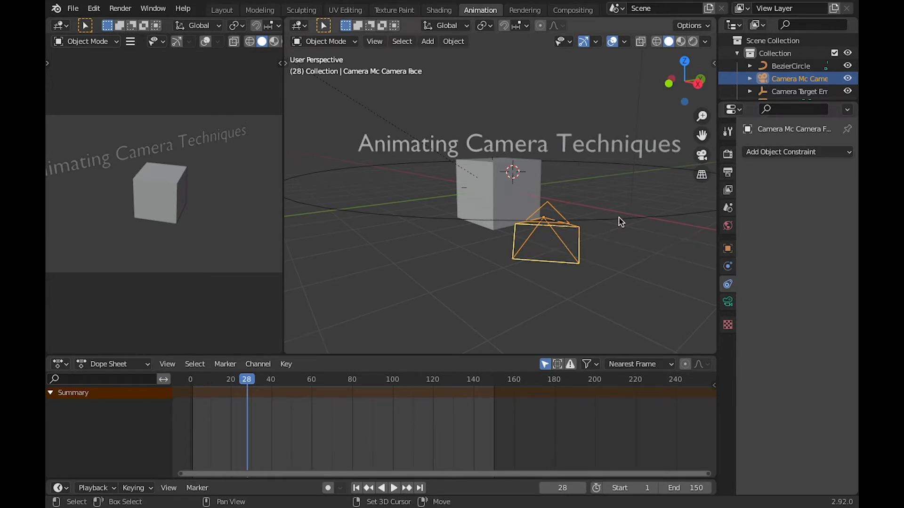
pyautogui.keyDown('shift'); pyautogui.click(602, 219); pyautogui.keyUp('shift')
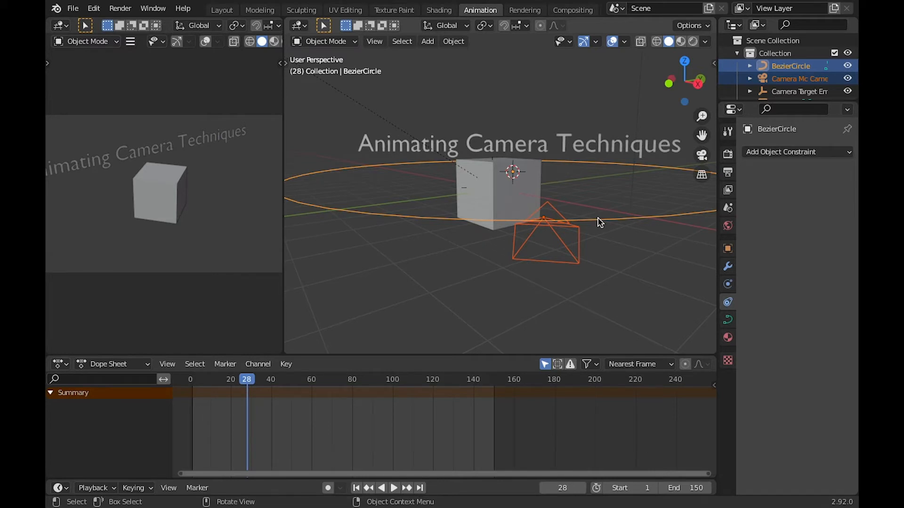
pyautogui.press('super+p')
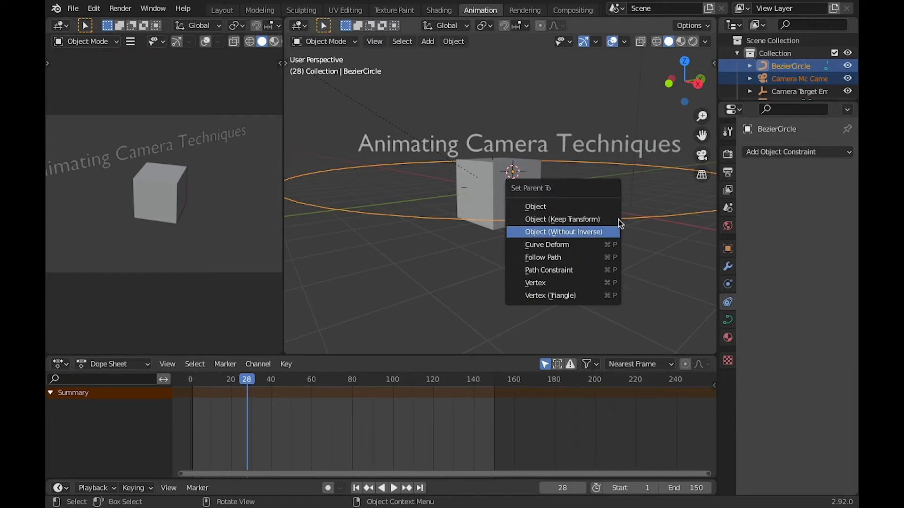
pyautogui.click(565, 251)
pyautogui.hotkey('alt', 'a')
pyautogui.hotkey('ctrl', 'z')
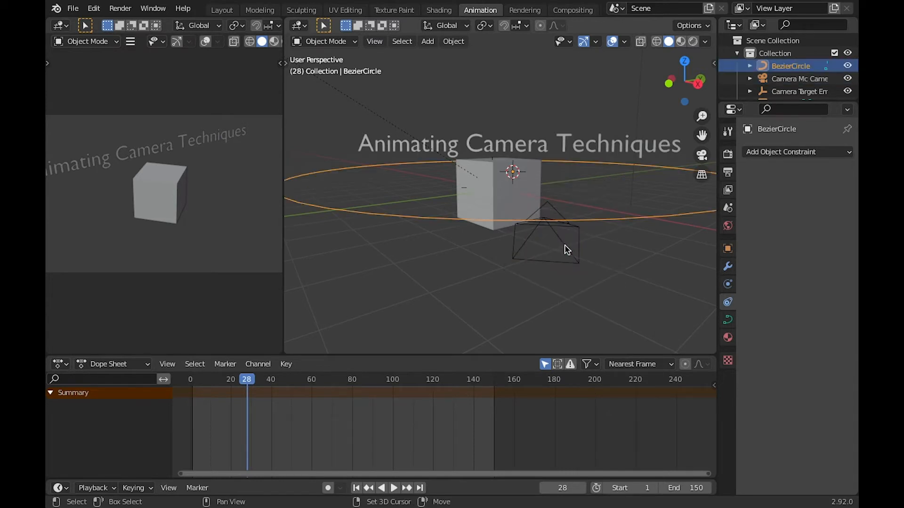
pyautogui.keyDown('shift'); pyautogui.click(564, 246); pyautogui.keyUp('shift')
pyautogui.hotkey('ctrl', 'p')
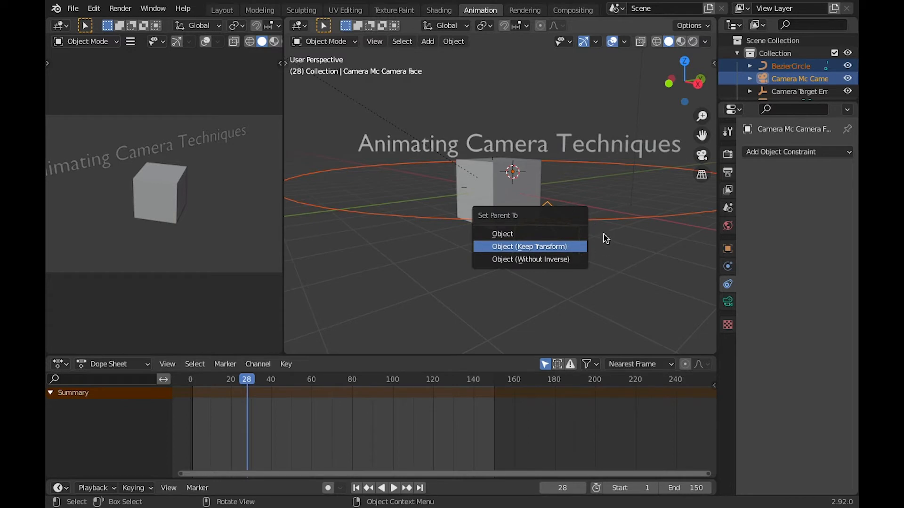
pyautogui.click(565, 246)
pyautogui.hotkey('alt', 'a')
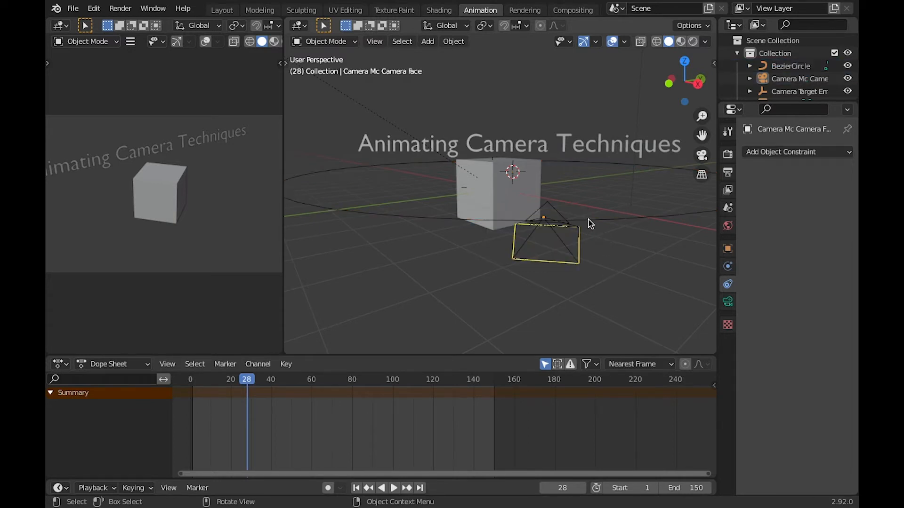
# - Parent Camera Mc Camera Face to the BezierCircle using the Follow Path option
pyautogui.click(591, 224)
pyautogui.keyDown('shift'); pyautogui.click(590, 225); pyautogui.keyUp('shift')
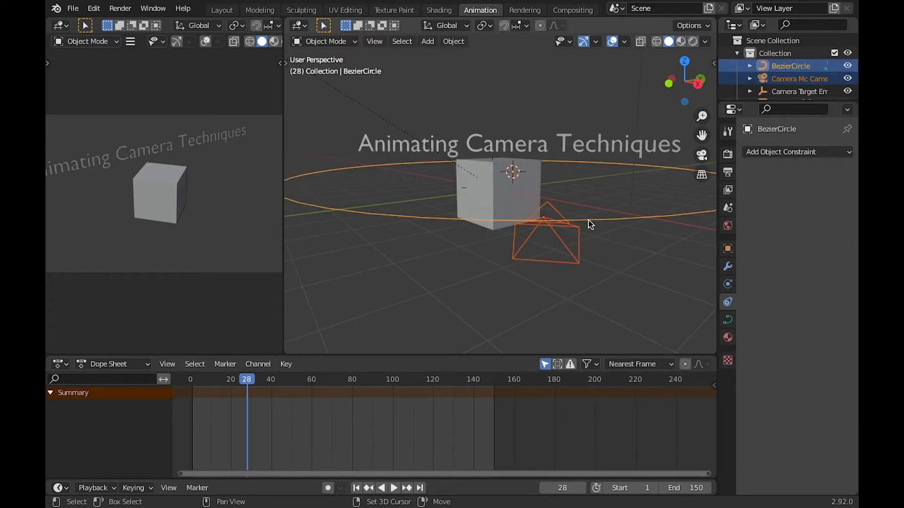
pyautogui.hotkey('ctrl', 'p')
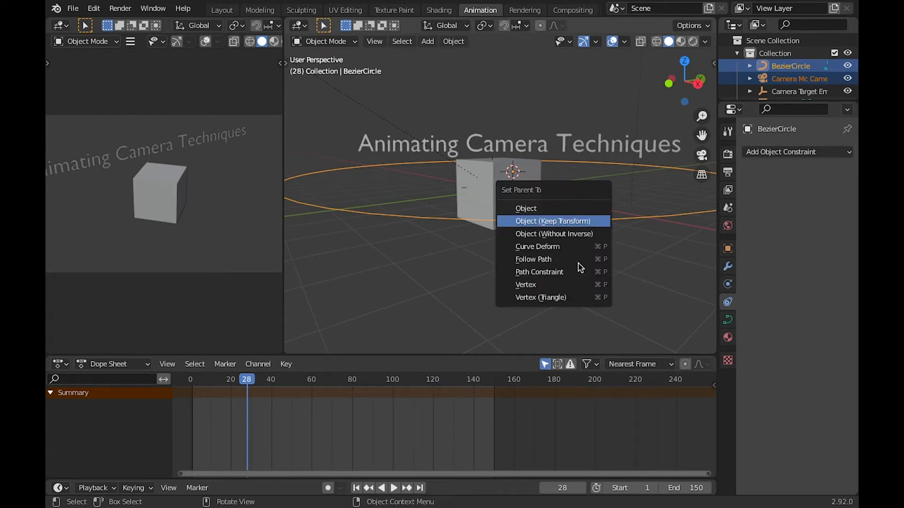
pyautogui.press('Down')
pyautogui.press('Down')
pyautogui.press('Down')
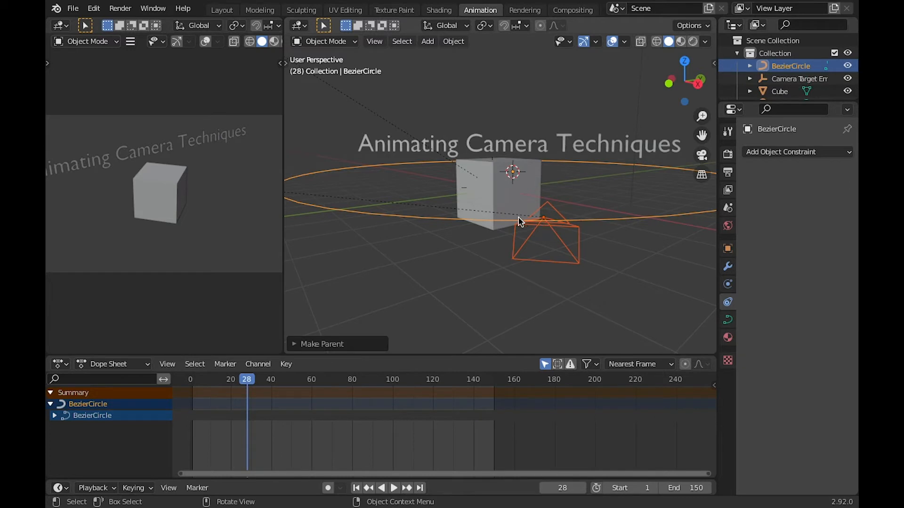
# - Add a Track To constraint to Camera Mc Camera Face with Camera Target Empty as its target
pyautogui.click(561, 238)
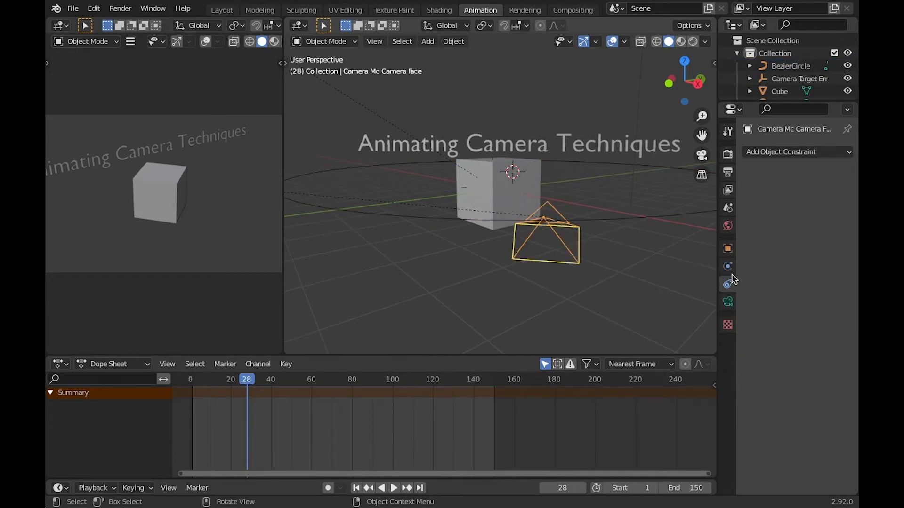
pyautogui.click(790, 158)
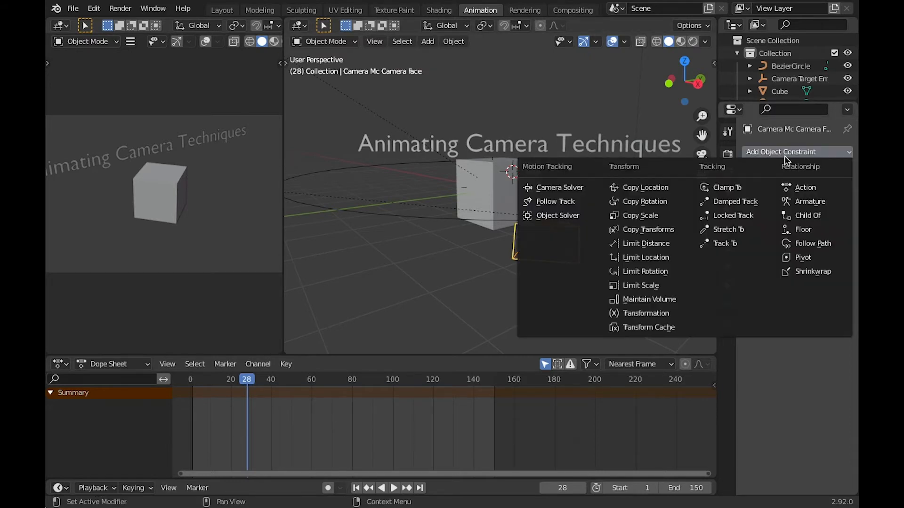
pyautogui.click(741, 245)
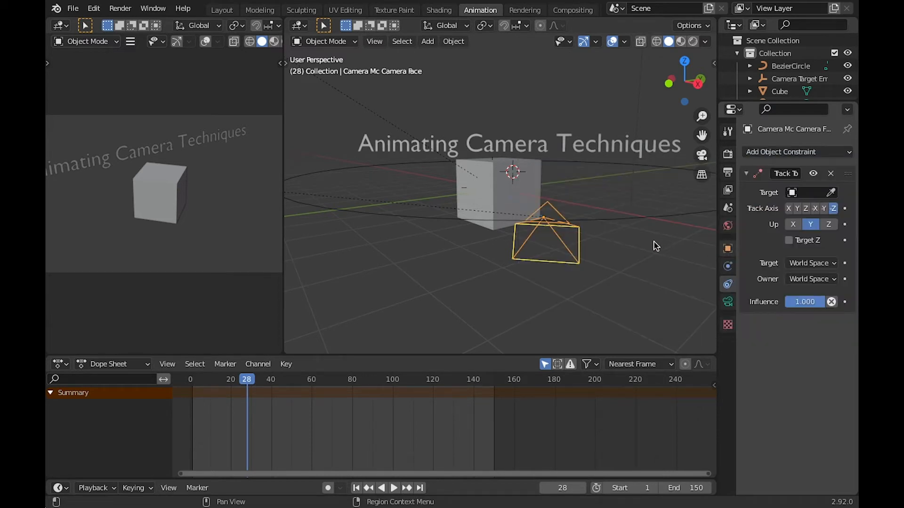
pyautogui.moveTo(717, 245); pyautogui.dragTo(644, 245)
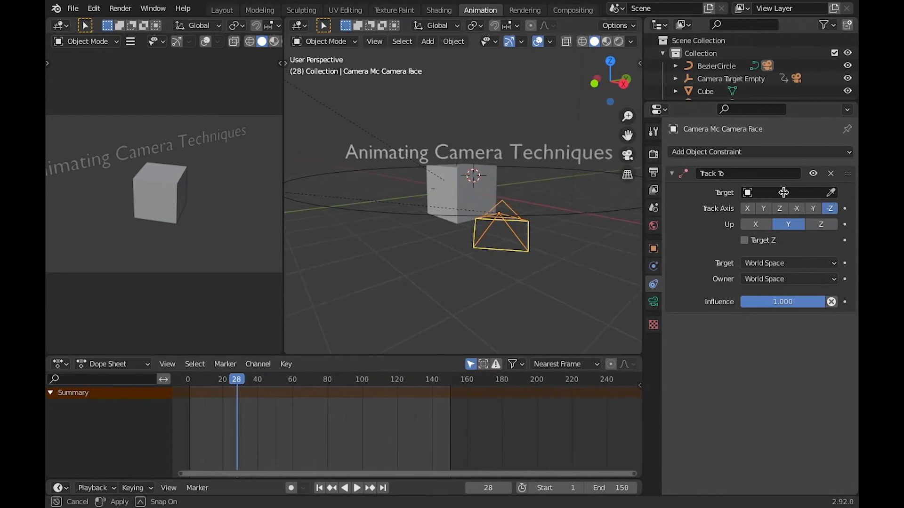
pyautogui.click(781, 193)
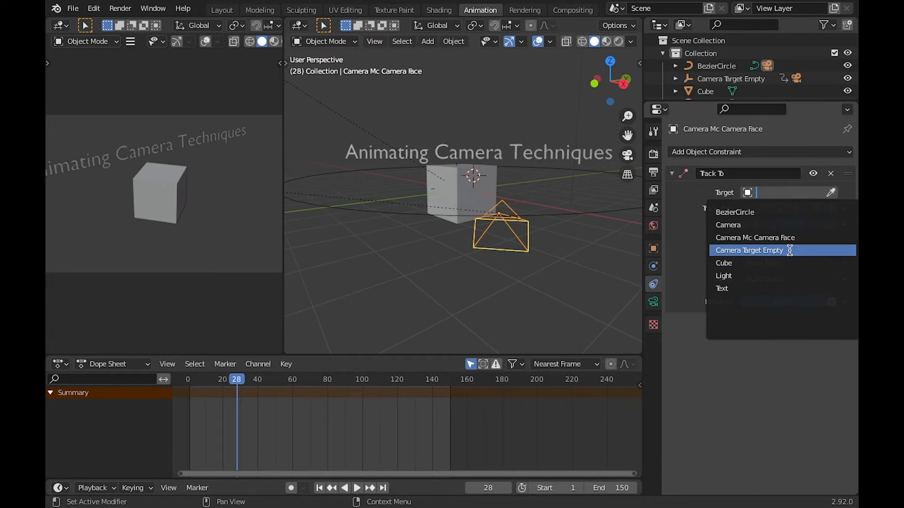
pyautogui.press('Return')
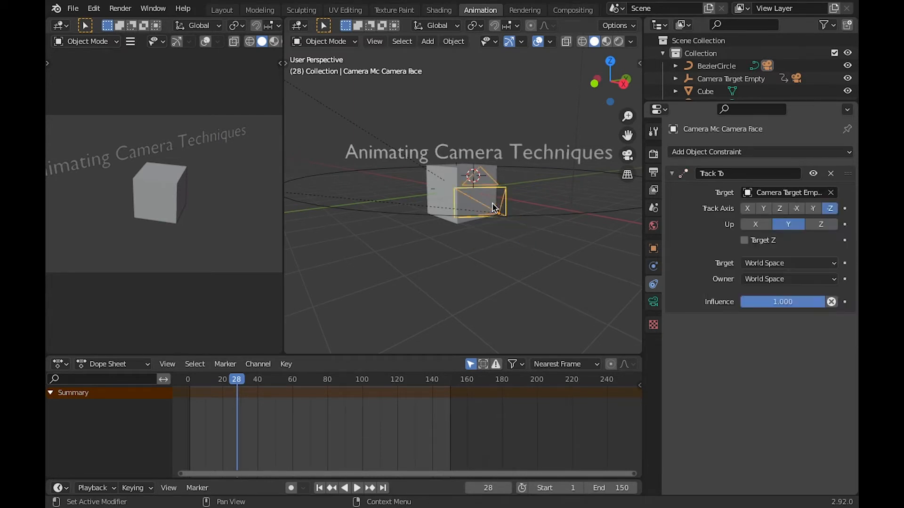
pyautogui.moveTo(474, 193); pyautogui.dragTo(460, 182, button='middle')
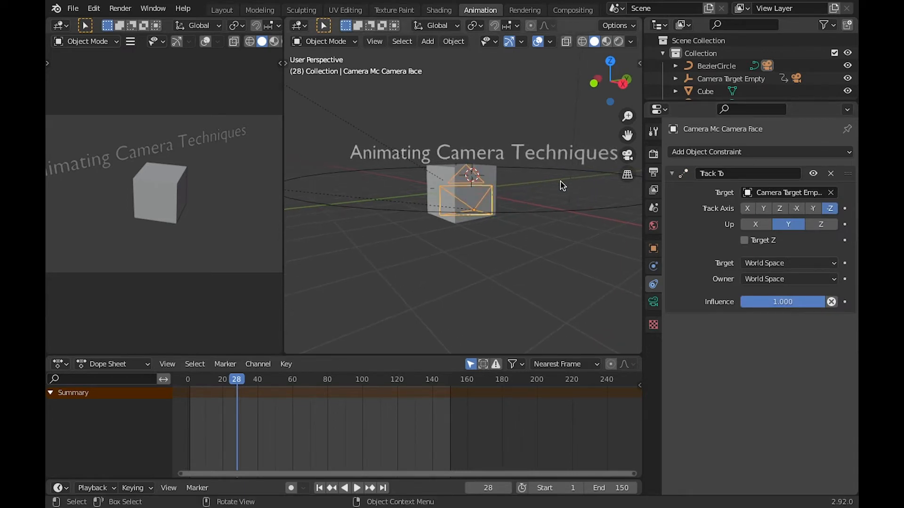
# - Set the scene's active camera to Camera Mc Camera Face
pyautogui.click(628, 156)
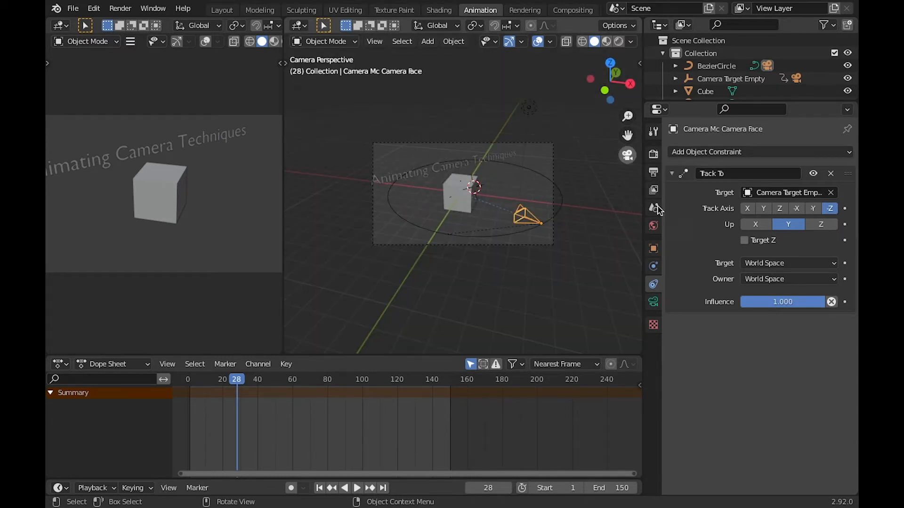
pyautogui.click(653, 208)
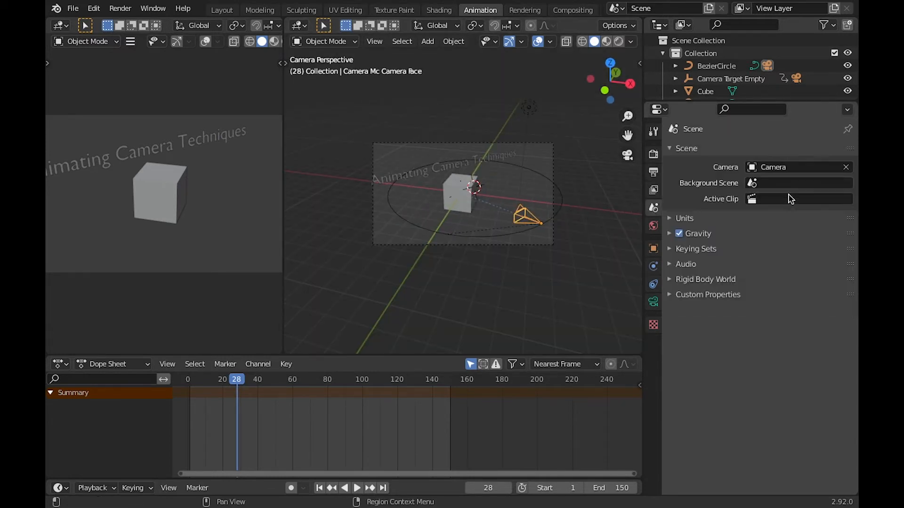
pyautogui.click(777, 167)
pyautogui.press('Down')
pyautogui.press('Return')
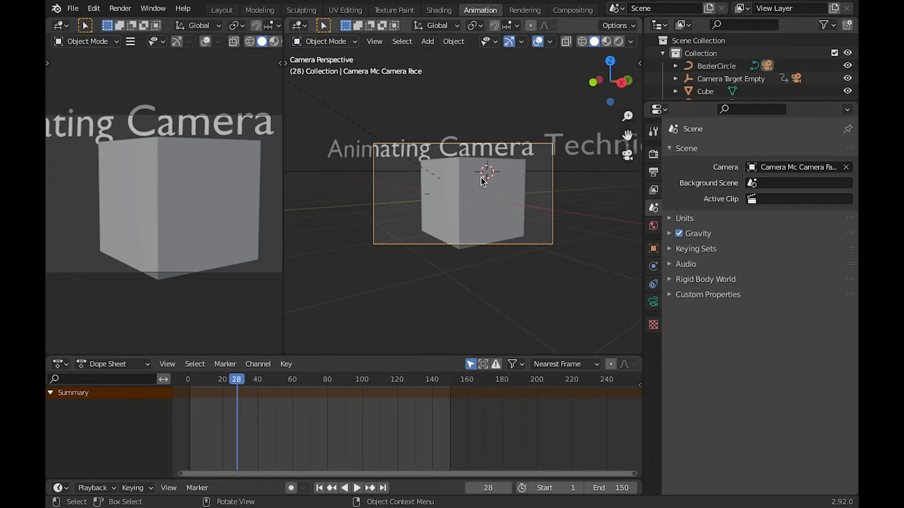
# - Lower the Camera Target Empty slightly along the global Z axis
pyautogui.click(494, 171)
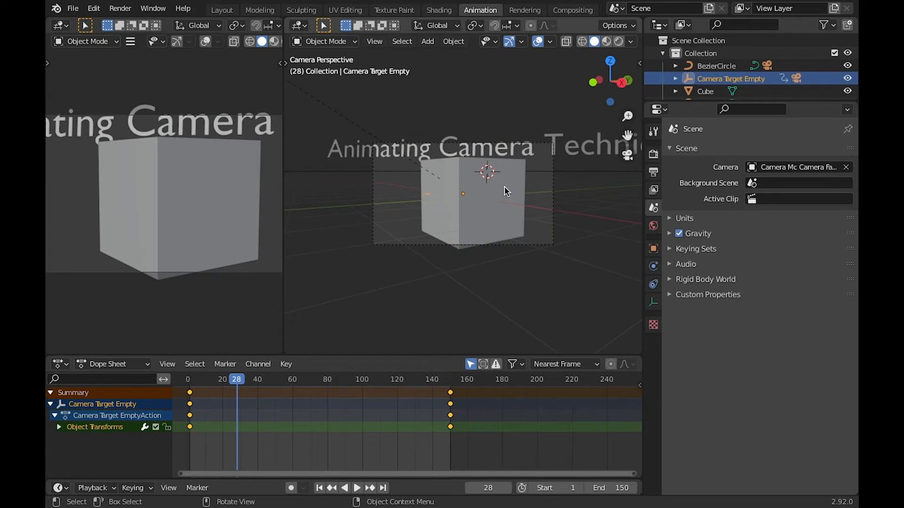
pyautogui.press('g')
pyautogui.press('z')
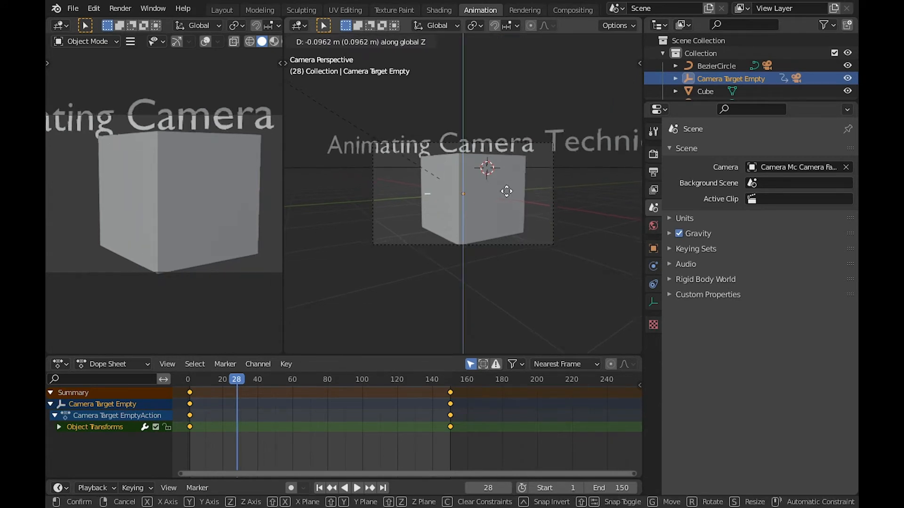
pyautogui.click(559, 151)
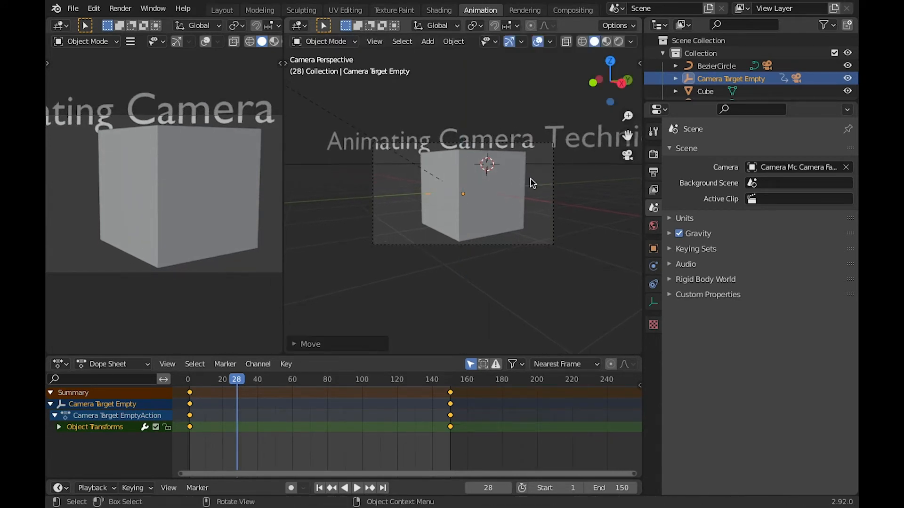
pyautogui.press('g')
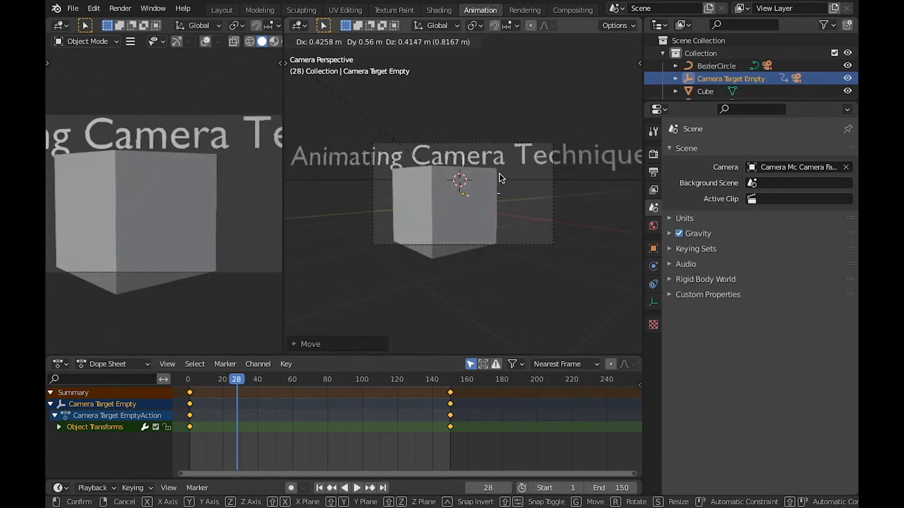
pyautogui.click(500, 178)
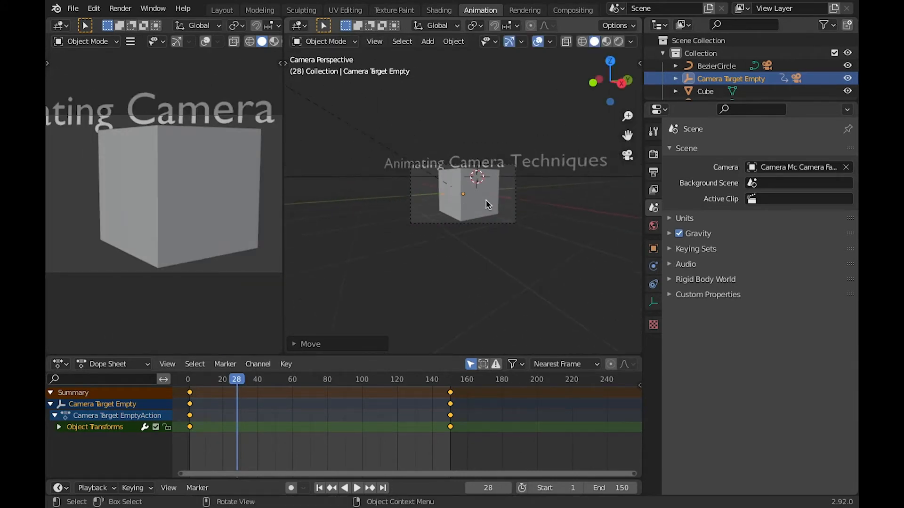
# - Play the path animation through the active camera and stop playback at frame 36
pyautogui.press('KP_0')
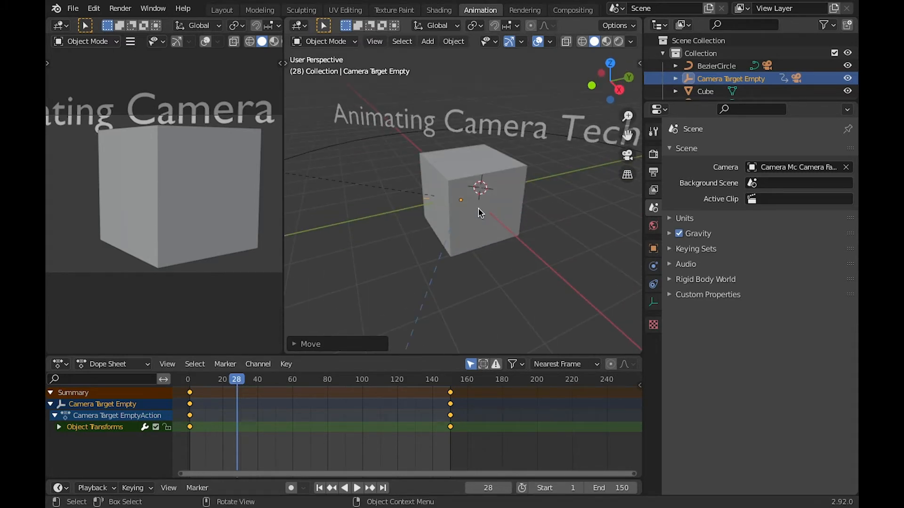
pyautogui.scroll(-4, 626, 155)
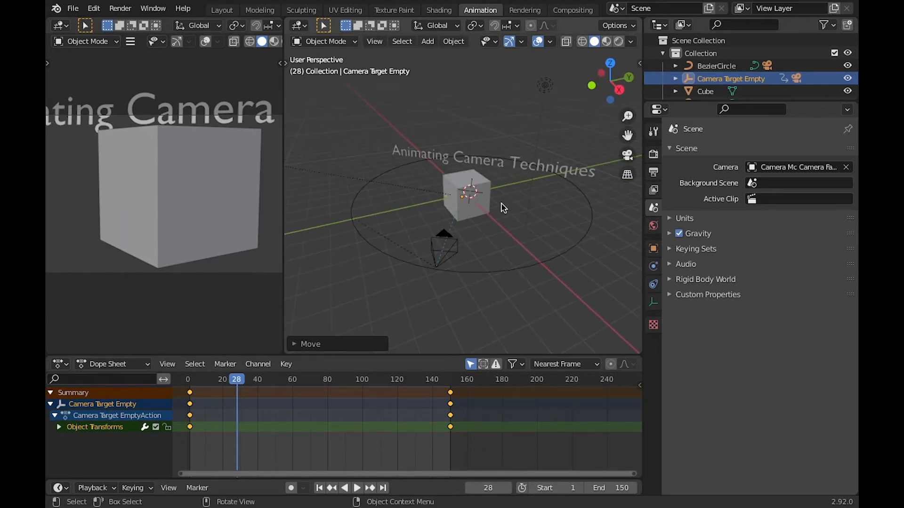
pyautogui.click(627, 155)
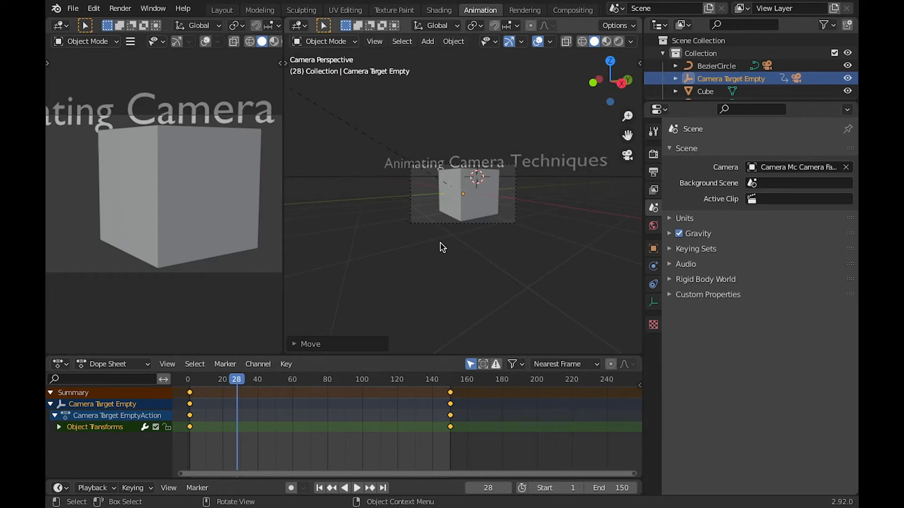
pyautogui.press('space')
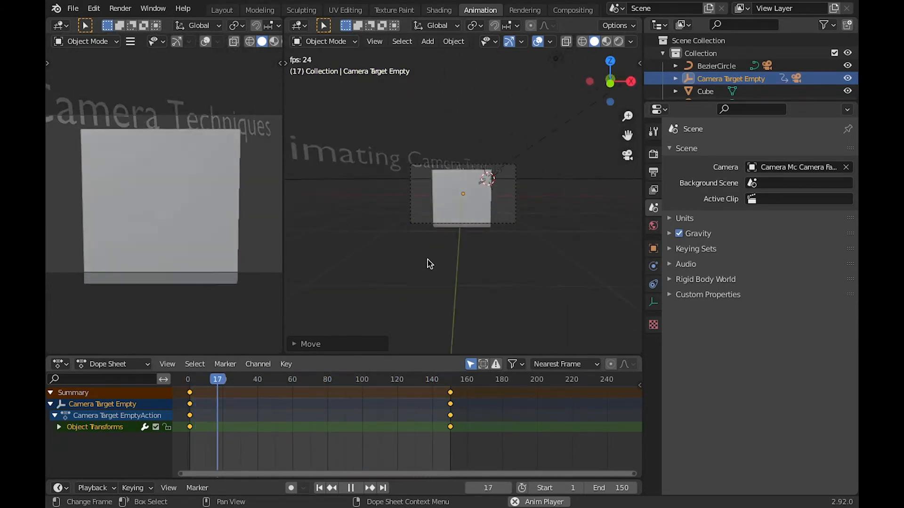
pyautogui.press('space')
# - Add another camera and place it just outside the Bezier circle, away from the cube
pyautogui.moveTo(460, 238); pyautogui.dragTo(491, 391, button='middle')
pyautogui.hotkey('shift', 'a')
pyautogui.click(490, 430)
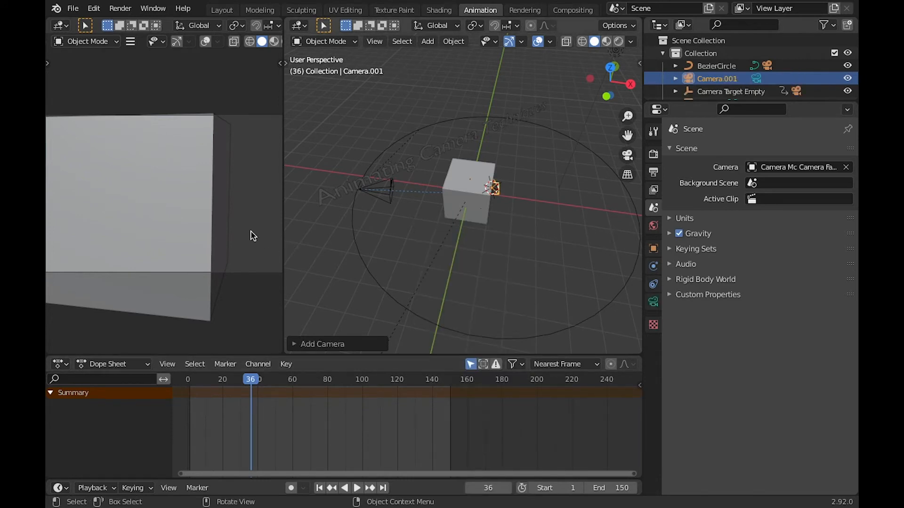
pyautogui.press('g')
pyautogui.click(420, 252)
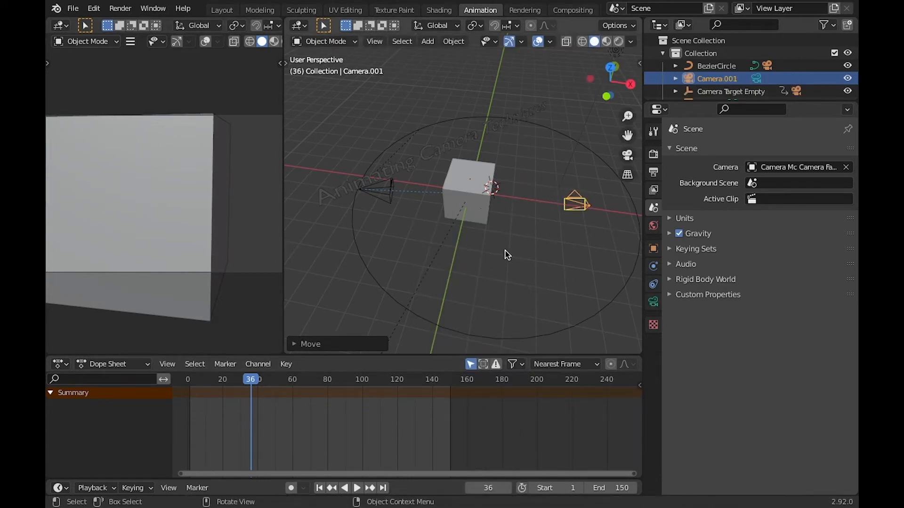
pyautogui.moveTo(504, 254); pyautogui.dragTo(450, 346, button='middle')
pyautogui.moveTo(448, 39); pyautogui.dragTo(464, 40, button='middle')
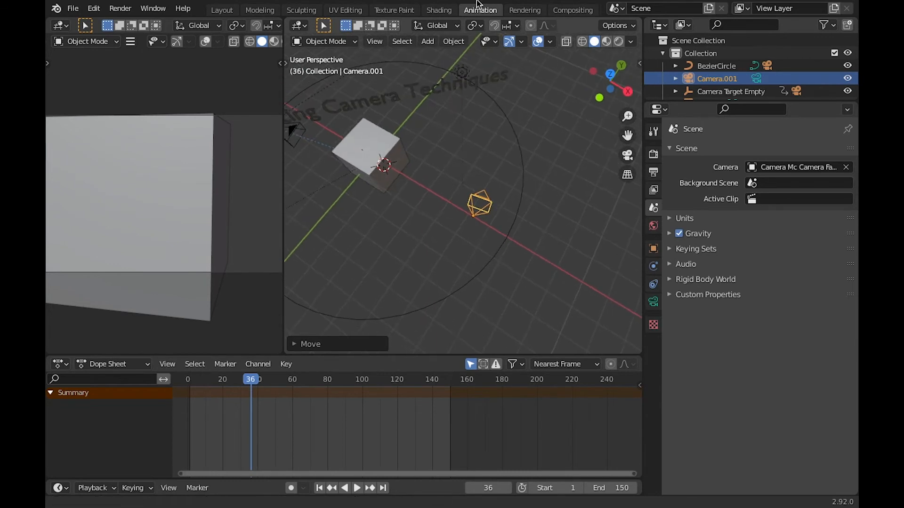
pyautogui.keyDown('shift'); pyautogui.moveTo(464, 223); pyautogui.dragTo(487, 225, button='middle'); pyautogui.keyUp('shift')
pyautogui.press('g')
pyautogui.click(469, 155)
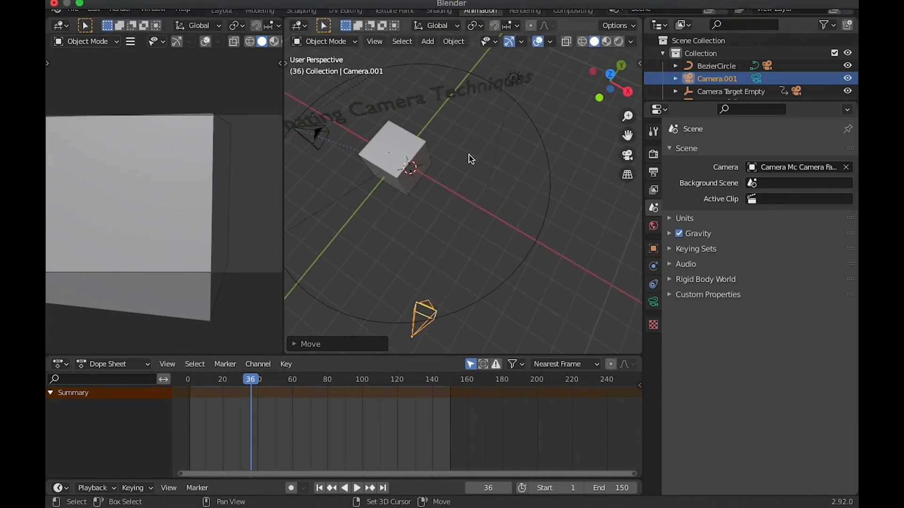
# - Add a Bezier curve and move it between the cube and the new camera
pyautogui.moveTo(469, 157); pyautogui.dragTo(454, 44, button='middle')
pyautogui.hotkey('shift', 'a')
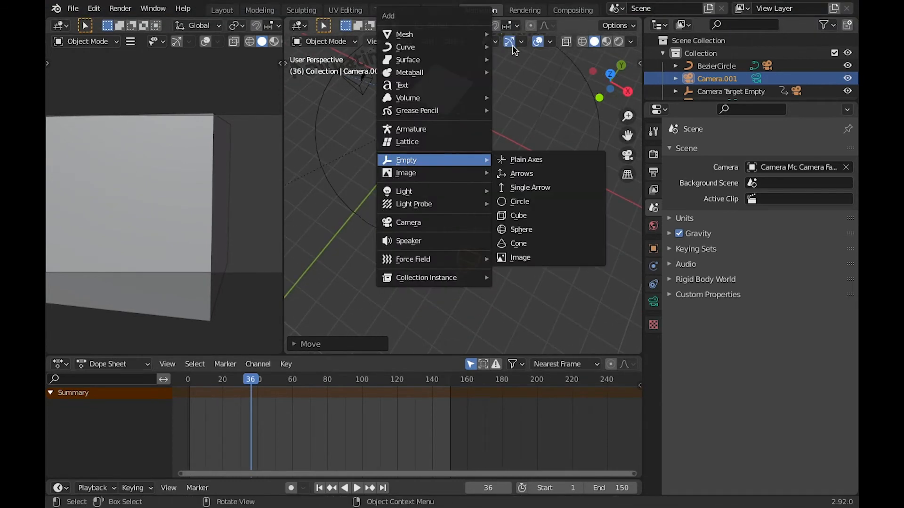
pyautogui.moveTo(454, 46)
pyautogui.click(520, 47)
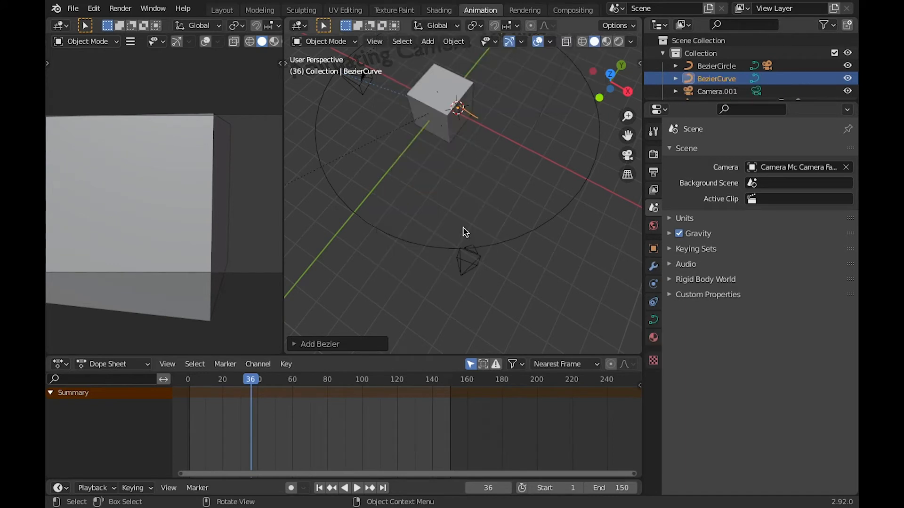
pyautogui.press('g')
pyautogui.click(466, 221)
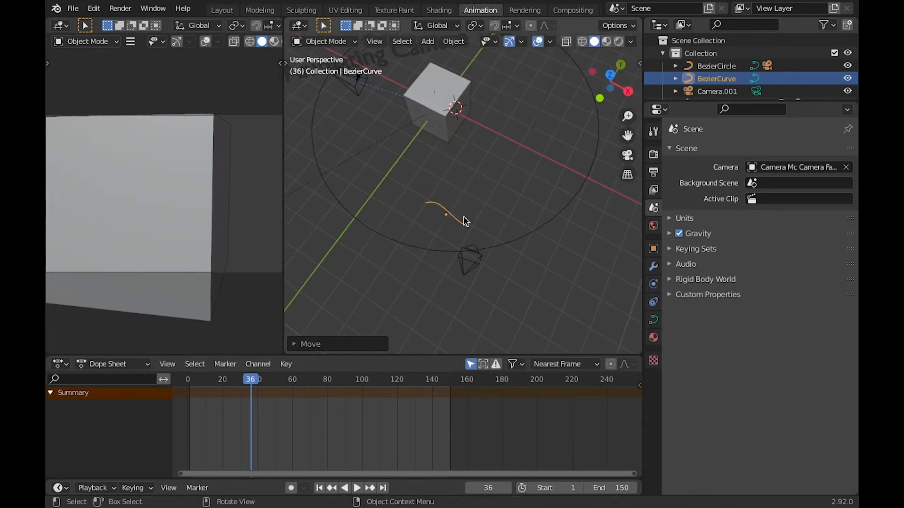
# - Rotate the Bezier curve to run across in front of the cube and scale it up about 6.45 times
pyautogui.press('r')
pyautogui.click(542, 202)
pyautogui.press('s')
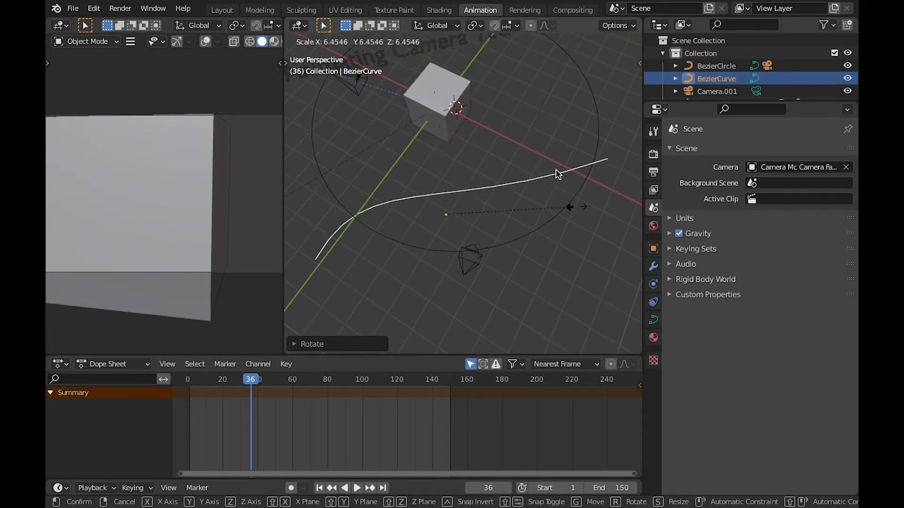
pyautogui.click(556, 172)
pyautogui.keyDown('shift'); pyautogui.moveTo(374, 233); pyautogui.dragTo(391, 204, button='middle'); pyautogui.keyUp('shift')
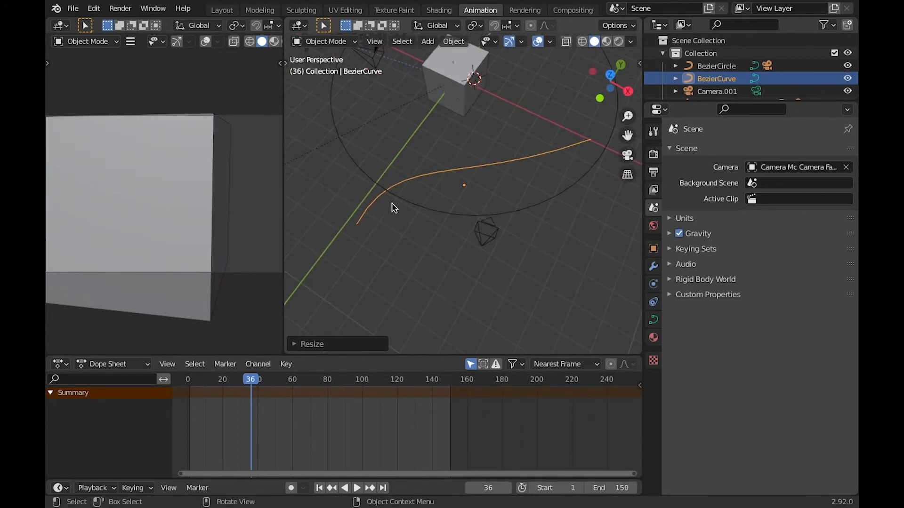
# - In Edit Mode, raise the Bezier curve's end control point nearest the green axis about 2.4 m along global Z, and return to Object Mode
pyautogui.press('Tab')
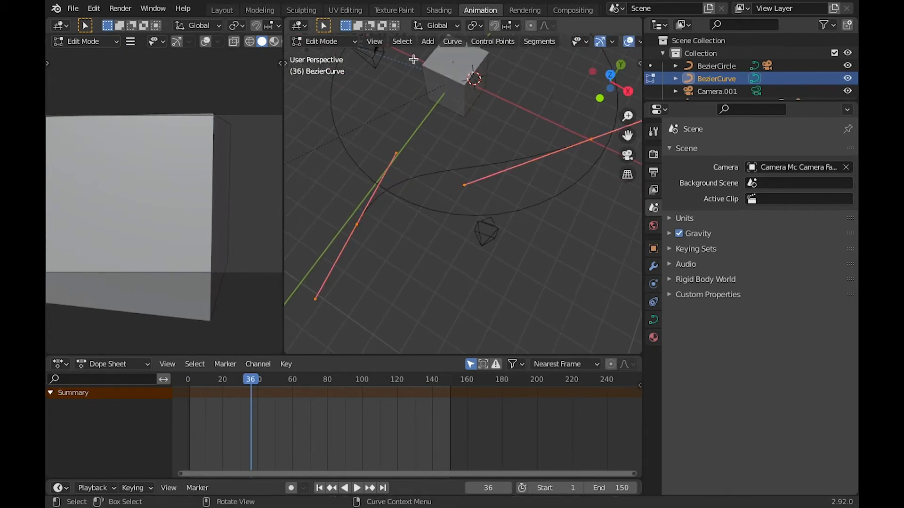
pyautogui.moveTo(413, 59); pyautogui.dragTo(419, 83, button='middle')
pyautogui.press('g')
pyautogui.press('z')
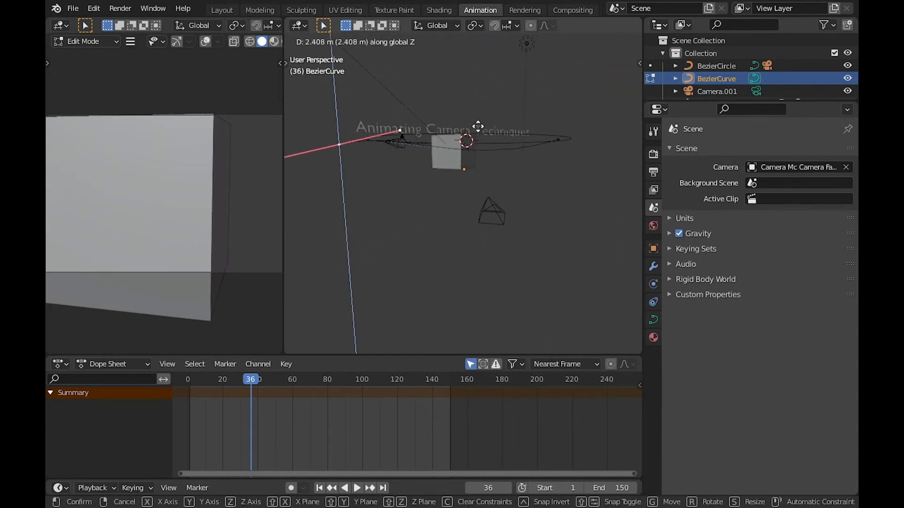
pyautogui.click(469, 136)
pyautogui.press('KP_1')
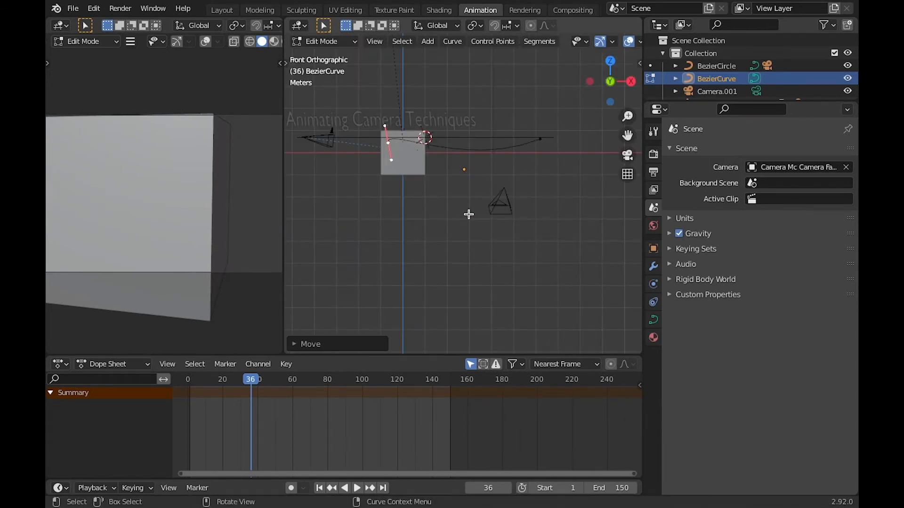
pyautogui.moveTo(483, 174); pyautogui.dragTo(487, 170, button='middle')
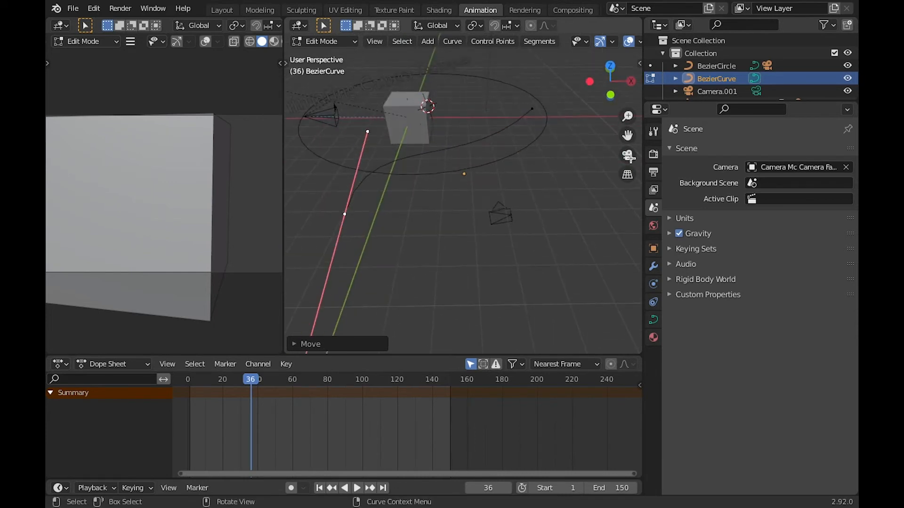
pyautogui.press('Tab')
# - Hide the BezierCircle and the Camera Target Empty from the viewport
pyautogui.click(828, 66)
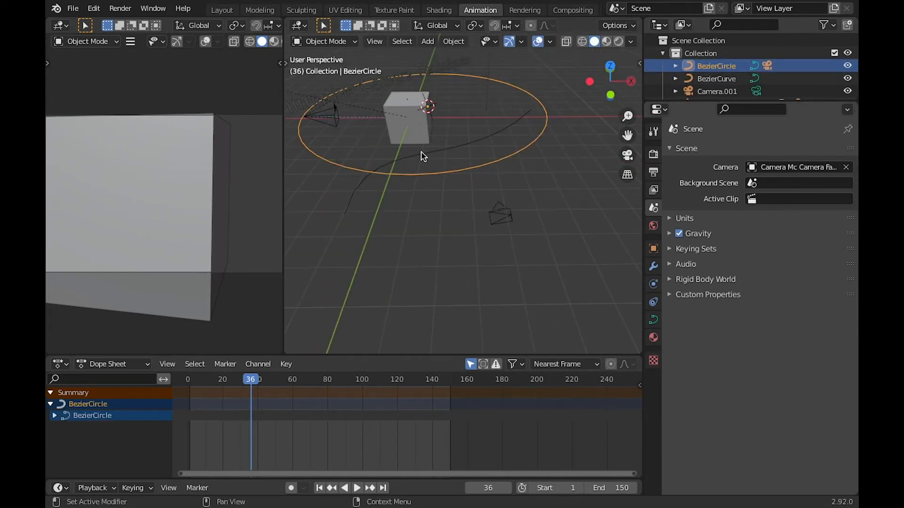
pyautogui.press('h')
pyautogui.keyDown('shift'); pyautogui.moveTo(325, 166); pyautogui.dragTo(360, 217, button='middle'); pyautogui.keyUp('shift')
pyautogui.scroll(2, 360, 216)
pyautogui.click(704, 98)
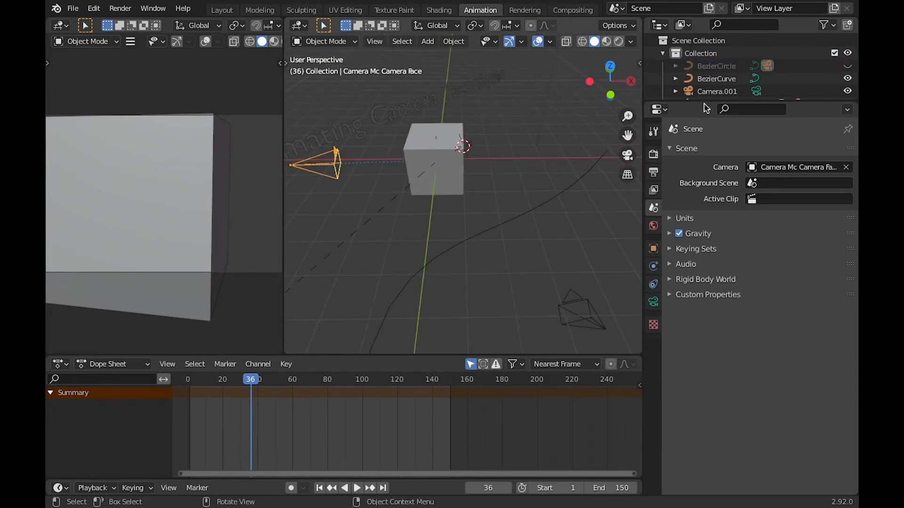
pyautogui.moveTo(752, 100); pyautogui.dragTo(752, 193)
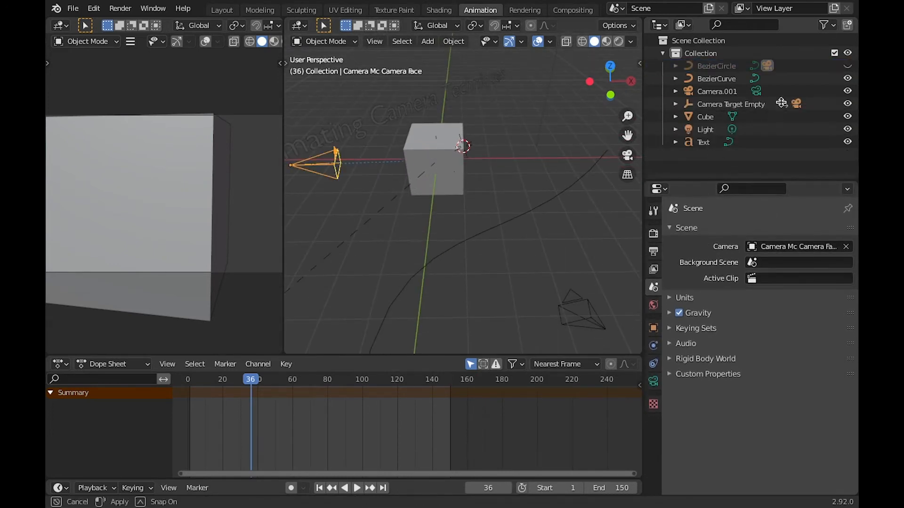
pyautogui.click(823, 104)
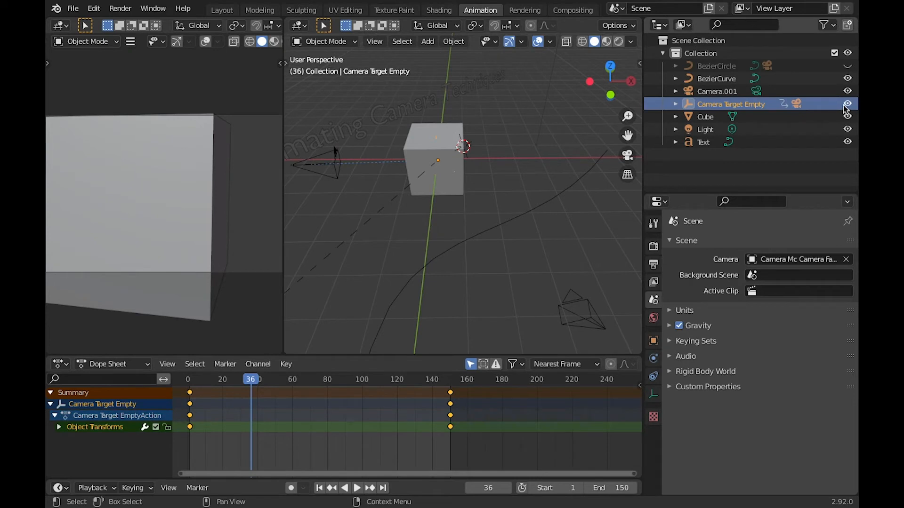
pyautogui.click(846, 104)
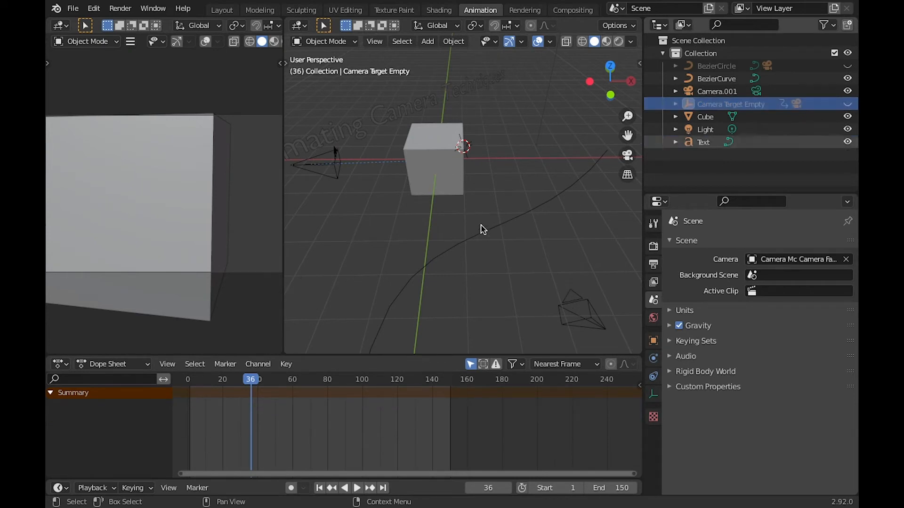
# - Set the scene's active camera to Camera.001
pyautogui.click(577, 312)
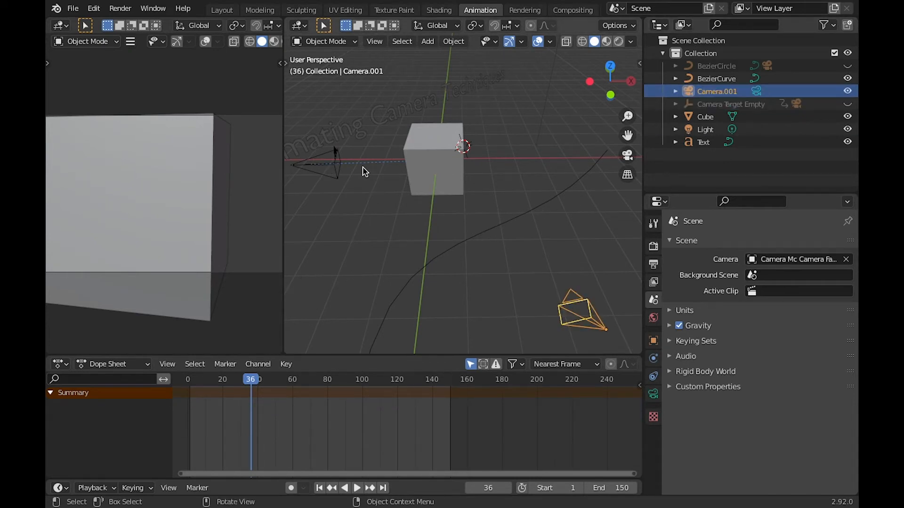
pyautogui.click(723, 79)
pyautogui.click(337, 166)
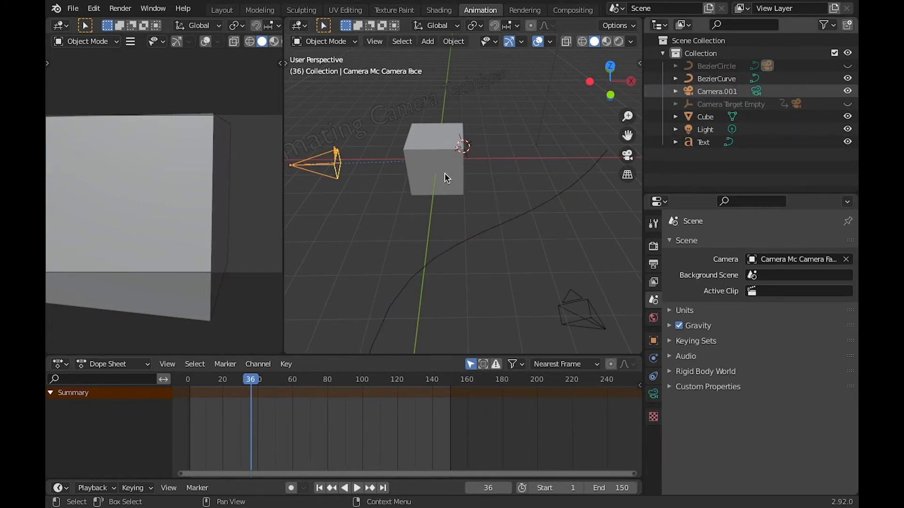
pyautogui.moveTo(545, 319); pyautogui.dragTo(662, 293, button='middle')
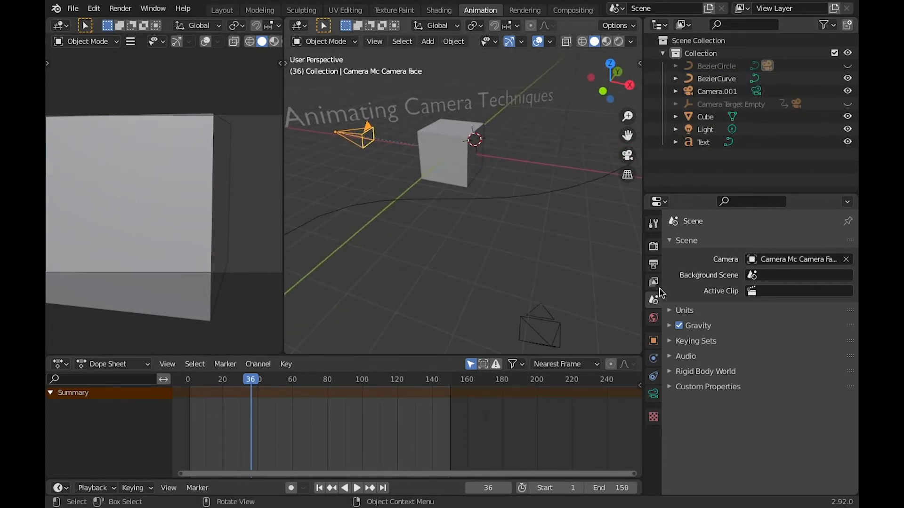
pyautogui.click(541, 332)
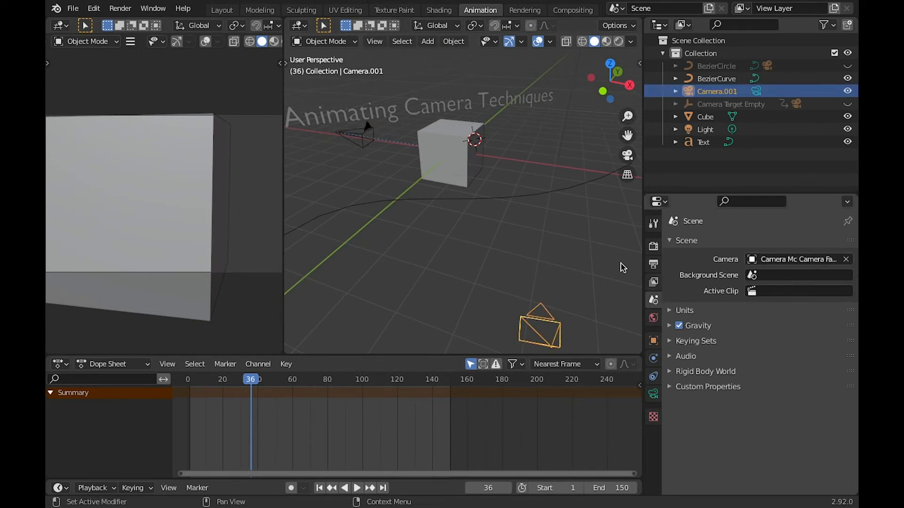
pyautogui.click(795, 259)
pyautogui.click(739, 304)
pyautogui.keyDown('shift'); pyautogui.moveTo(627, 102); pyautogui.dragTo(609, 64, button='middle'); pyautogui.keyUp('shift')
pyautogui.press('KP_7')
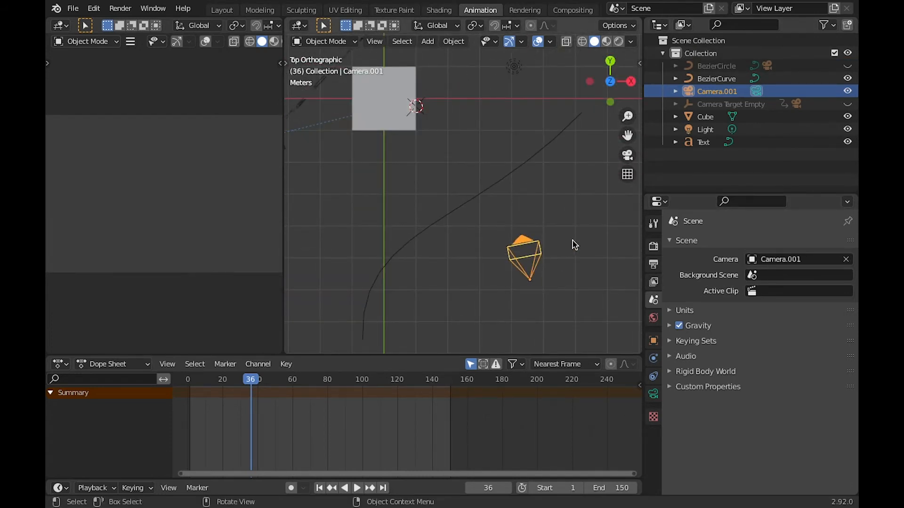
# - Move Camera.001 onto the Bezier curve's start point, aligning it from above and raising it along Z to the curve's height
pyautogui.press('g')
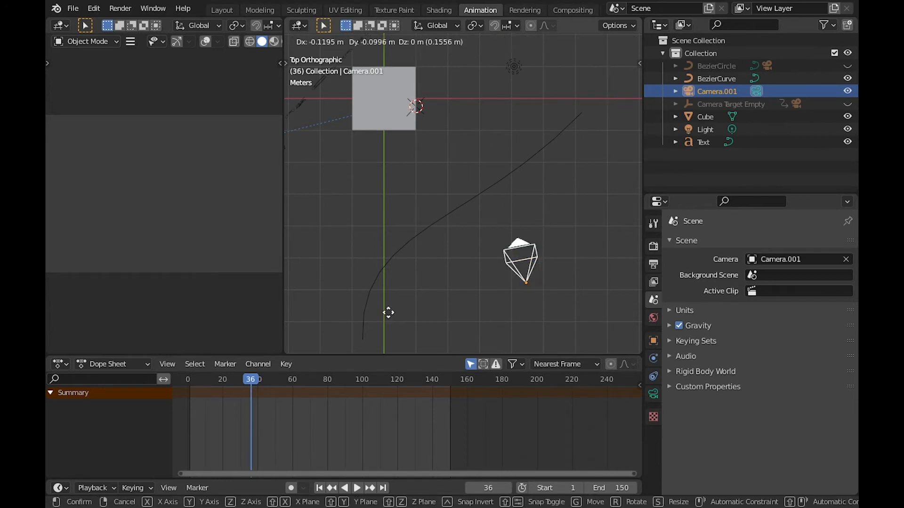
pyautogui.click(631, 83)
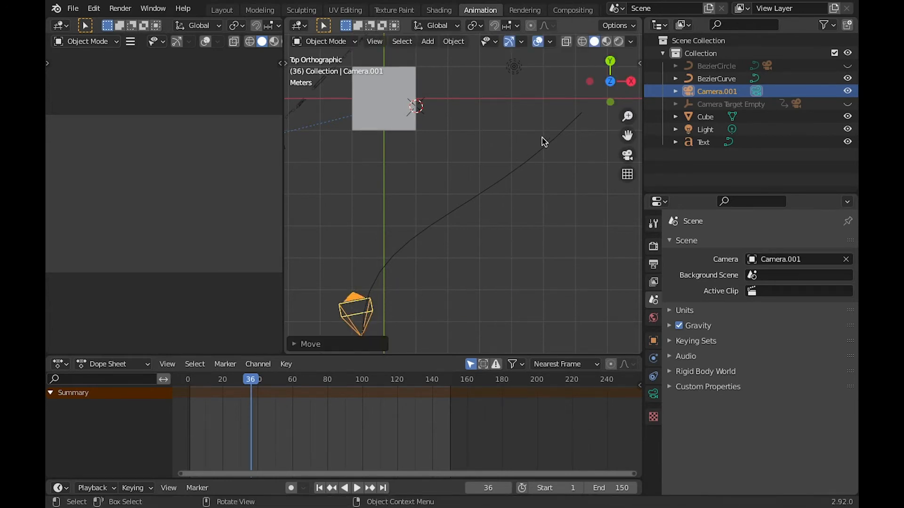
pyautogui.press('KP_3')
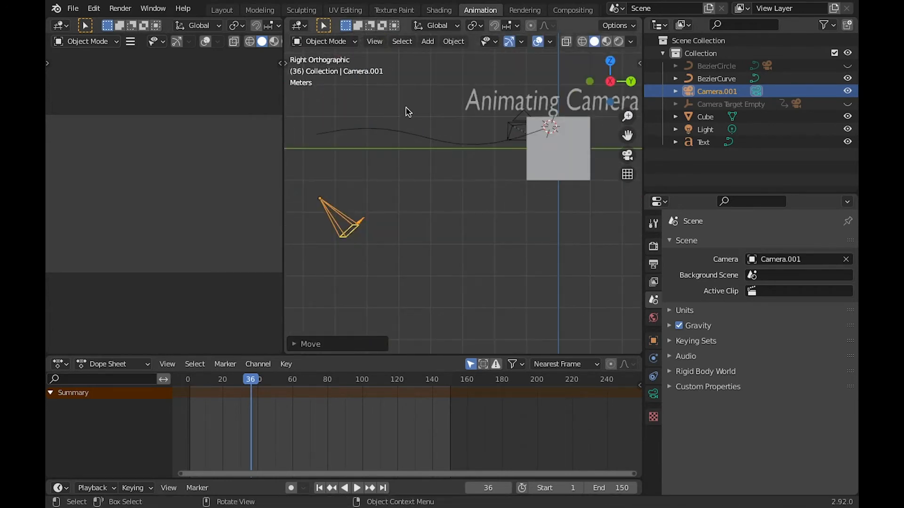
pyautogui.press('g')
pyautogui.press('z')
pyautogui.click(598, 156)
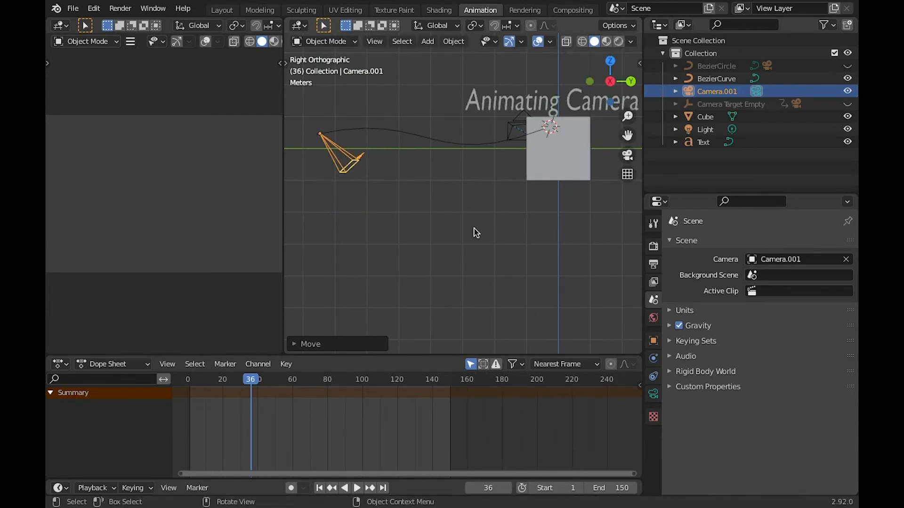
# - Parent Camera.001 to the Bezier curve so it follows the path, and play back the motion to frame 48
pyautogui.moveTo(474, 242); pyautogui.dragTo(510, 227, button='middle')
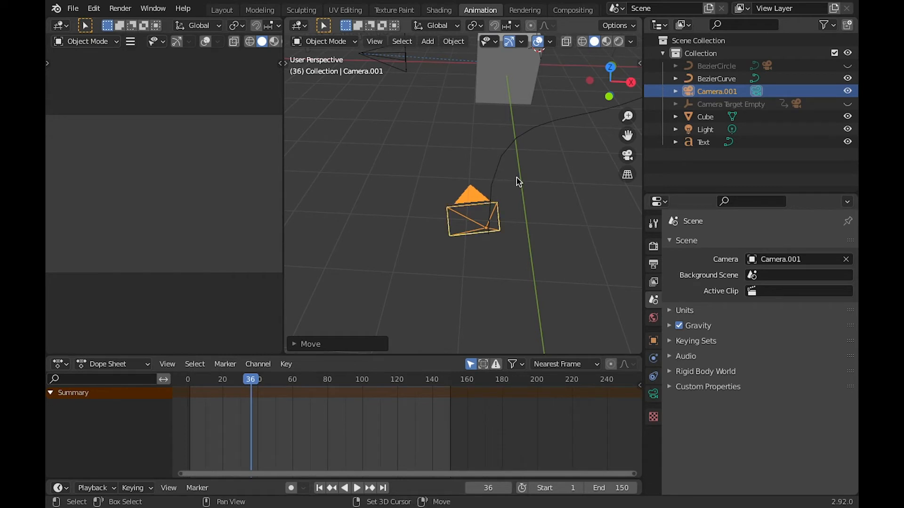
pyautogui.keyDown('shift'); pyautogui.click(526, 189); pyautogui.keyUp('shift')
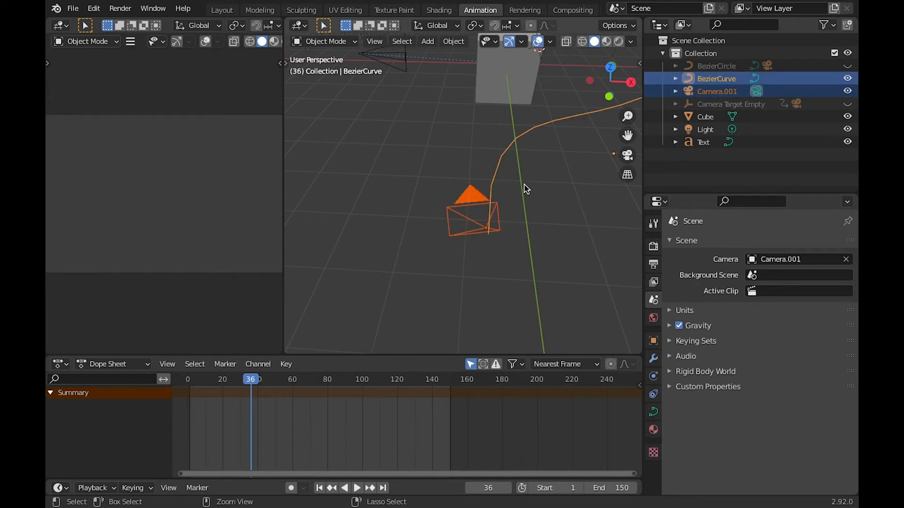
pyautogui.hotkey('ctrl', 'p')
pyautogui.press('Return')
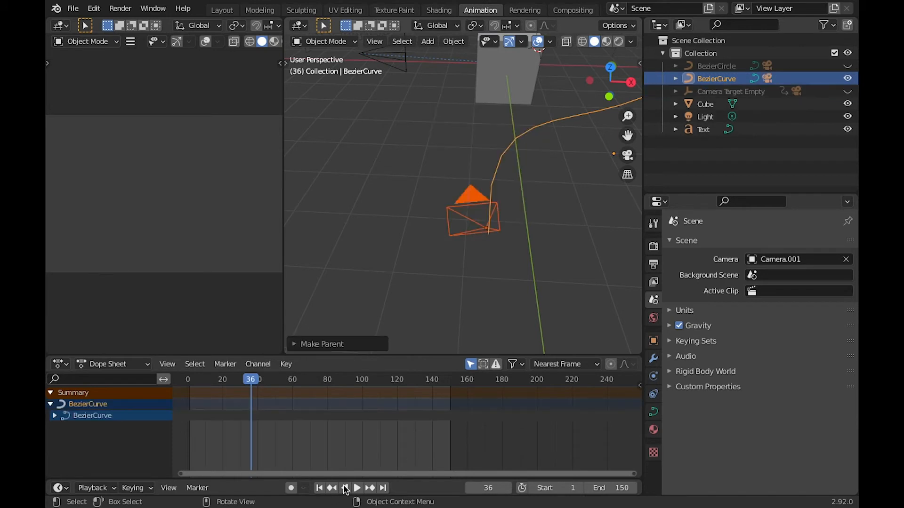
pyautogui.click(356, 488)
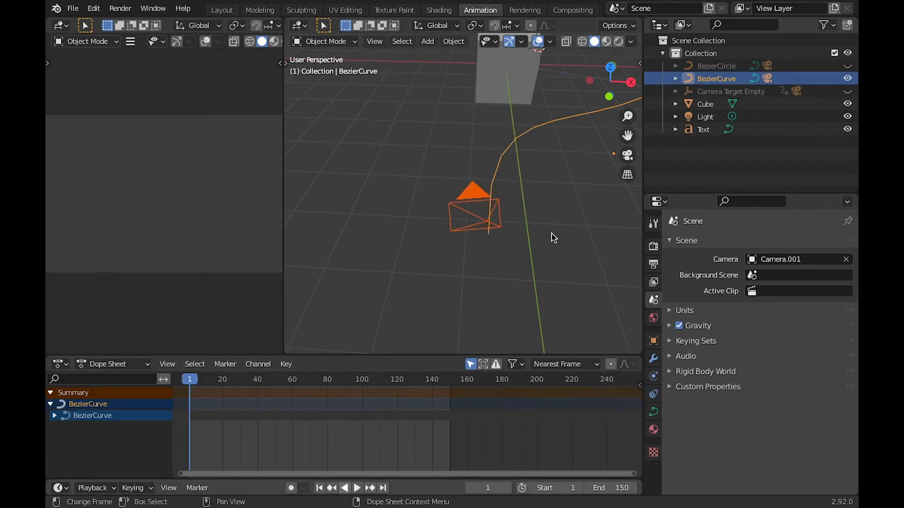
pyautogui.scroll(-3, 478, 218)
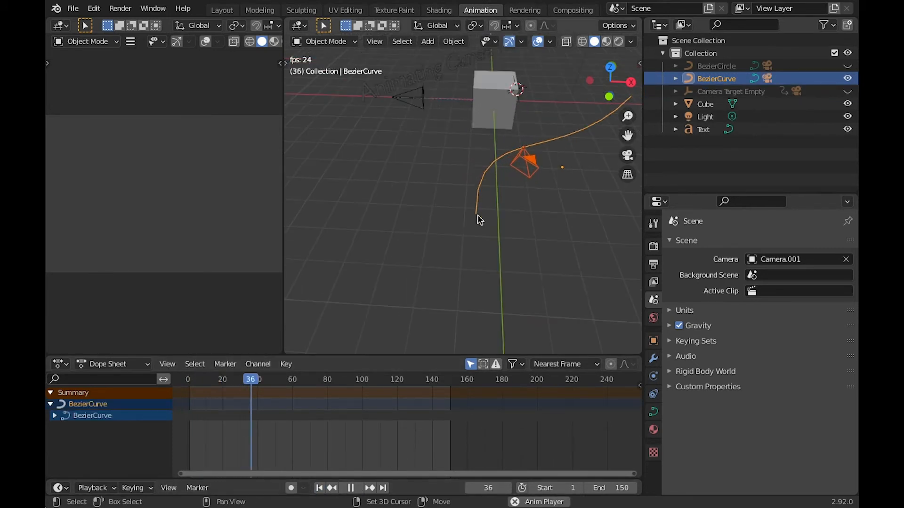
pyautogui.keyDown('shift'); pyautogui.moveTo(580, 186); pyautogui.dragTo(481, 287, button='middle'); pyautogui.keyUp('shift')
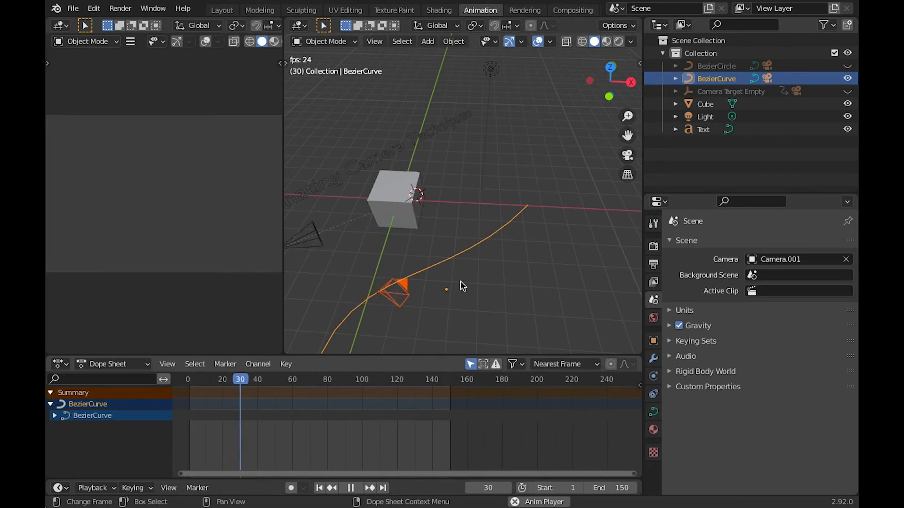
pyautogui.press('space')
# - Add a Plain Axes empty and move it about 2.7 m to the side of the cube nearest the curve's start
pyautogui.moveTo(481, 202); pyautogui.dragTo(492, 231, button='middle')
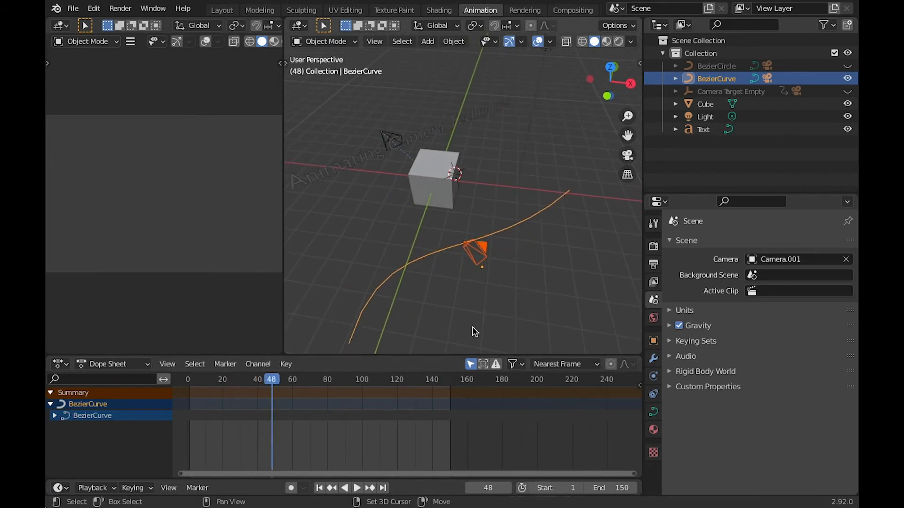
pyautogui.hotkey('shift', 'a')
pyautogui.moveTo(531, 329)
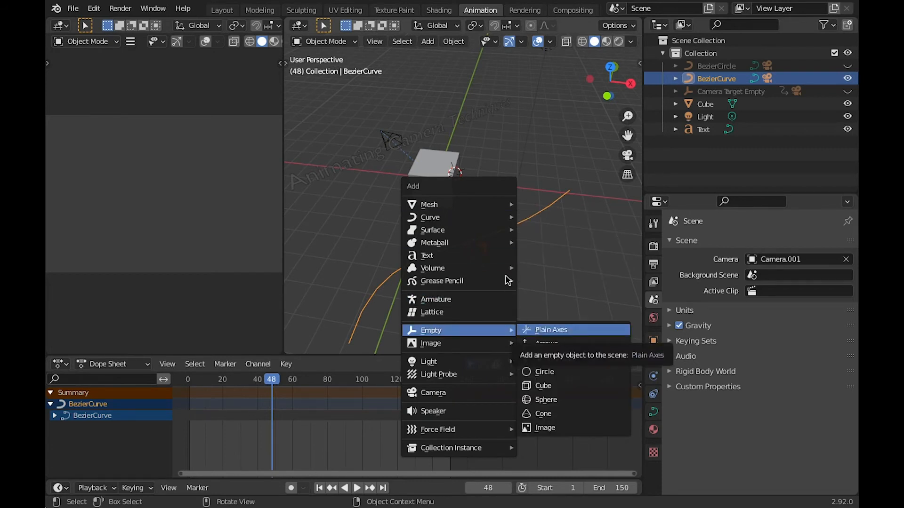
pyautogui.click(531, 329)
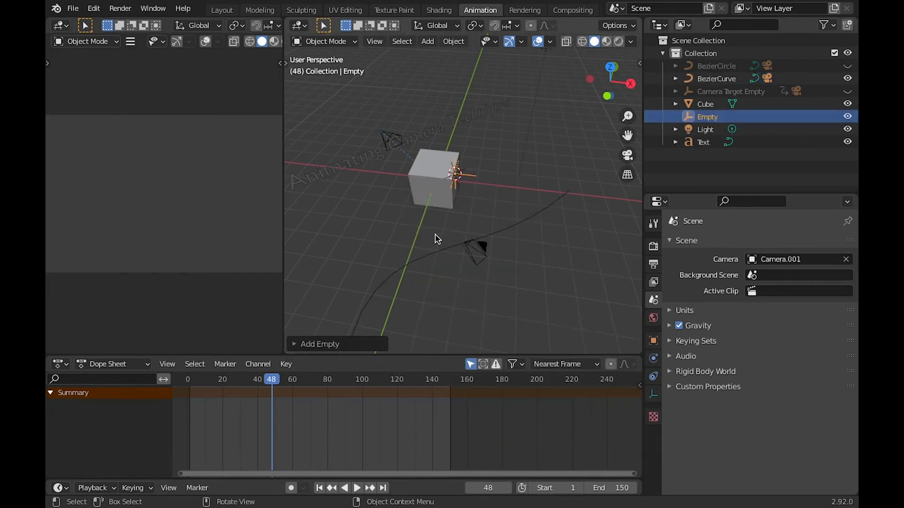
pyautogui.press('g')
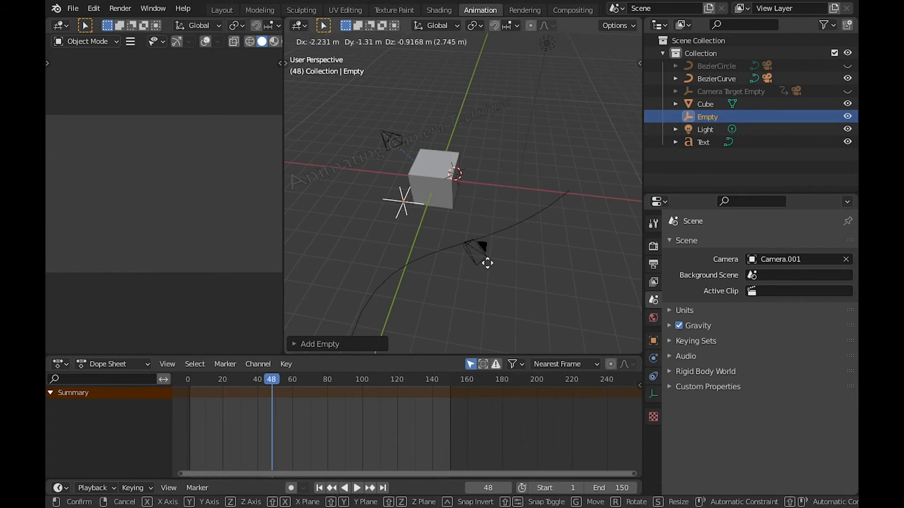
pyautogui.click(486, 260)
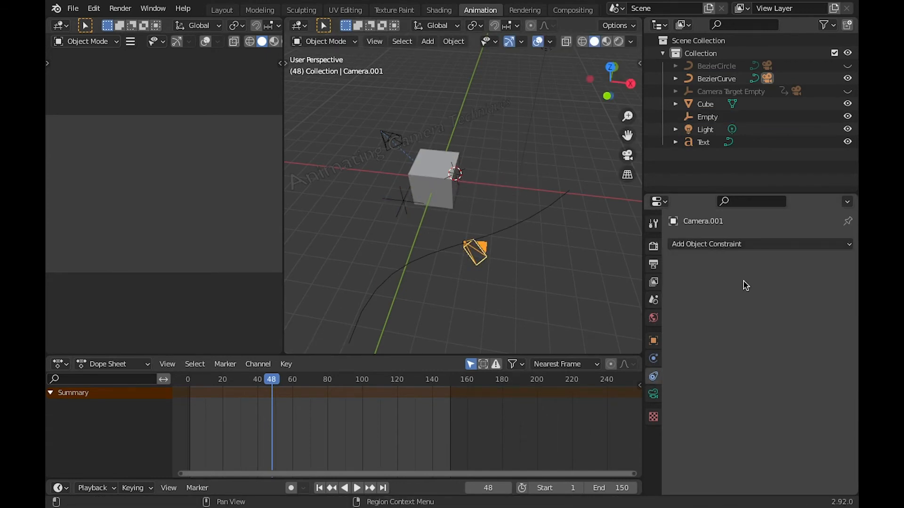
# - Add a Track To constraint to Camera.001 with the new Empty as its target
pyautogui.click(744, 244)
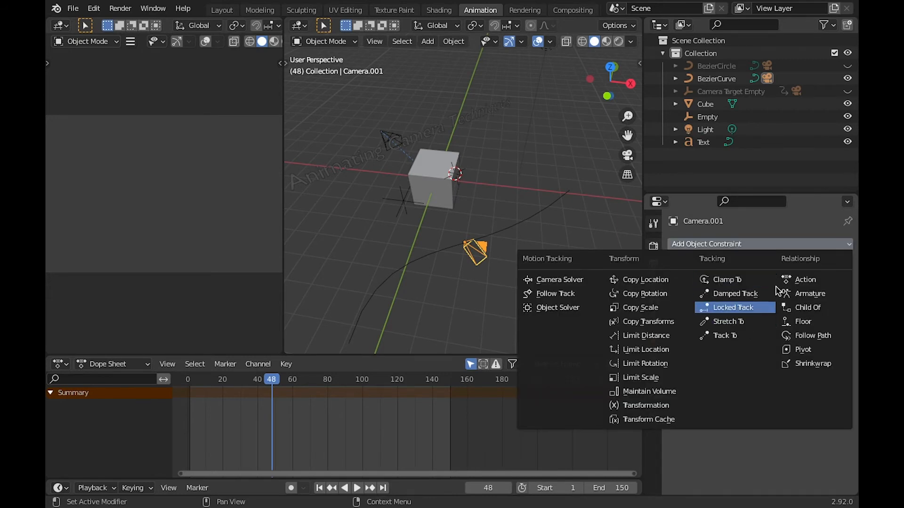
pyautogui.click(726, 335)
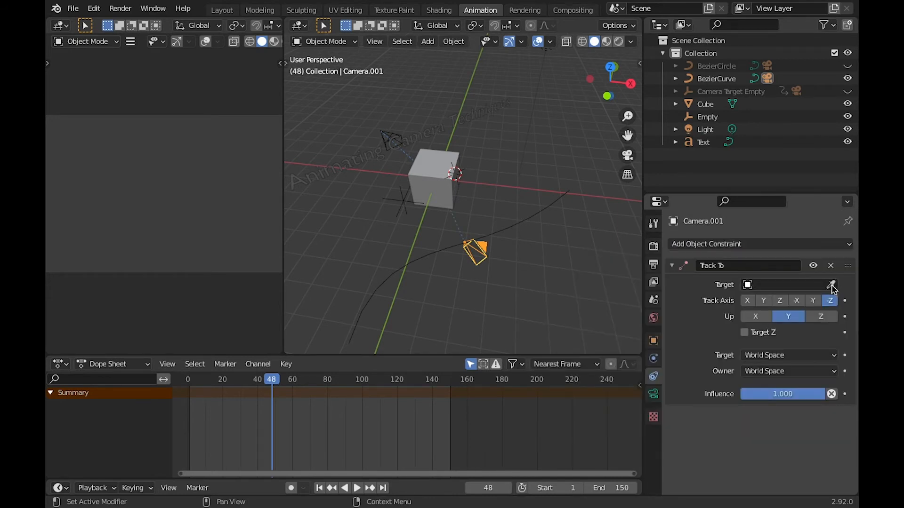
pyautogui.click(411, 197)
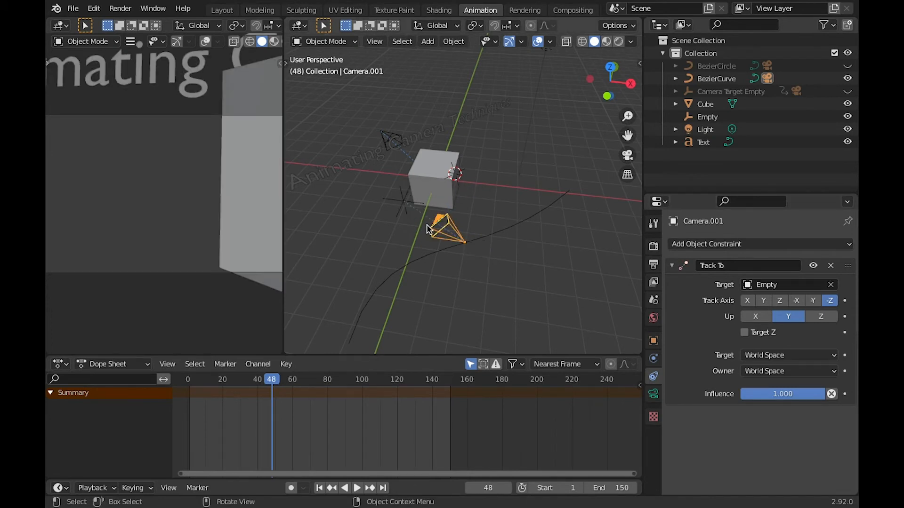
# - At frame 1, move the Empty about 4.2 m so the camera frames the word "Animating", and keyframe it
pyautogui.scroll(-3, 426, 306)
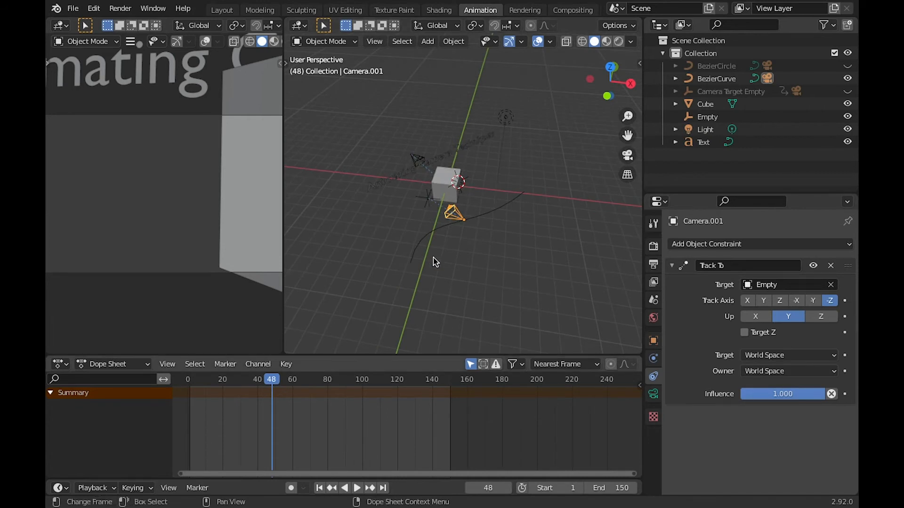
pyautogui.hotkey('shift', 'Left')
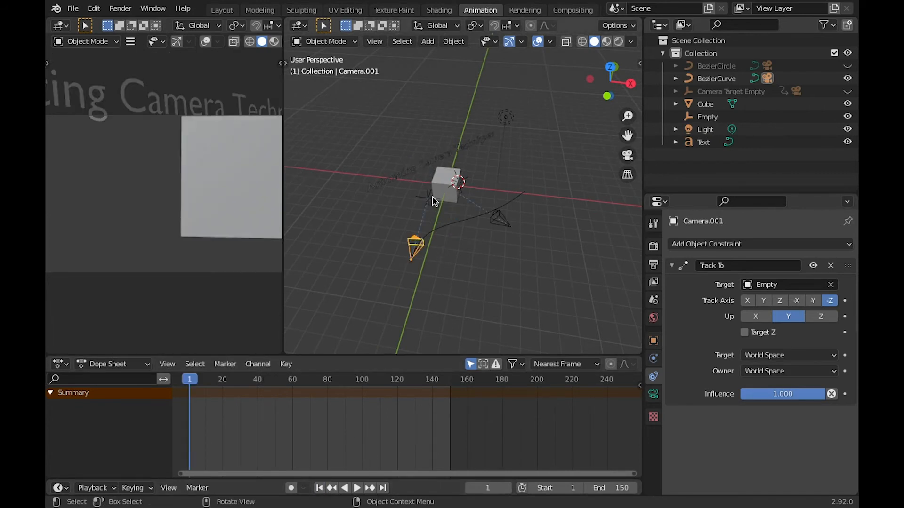
pyautogui.click(441, 199)
pyautogui.press('g')
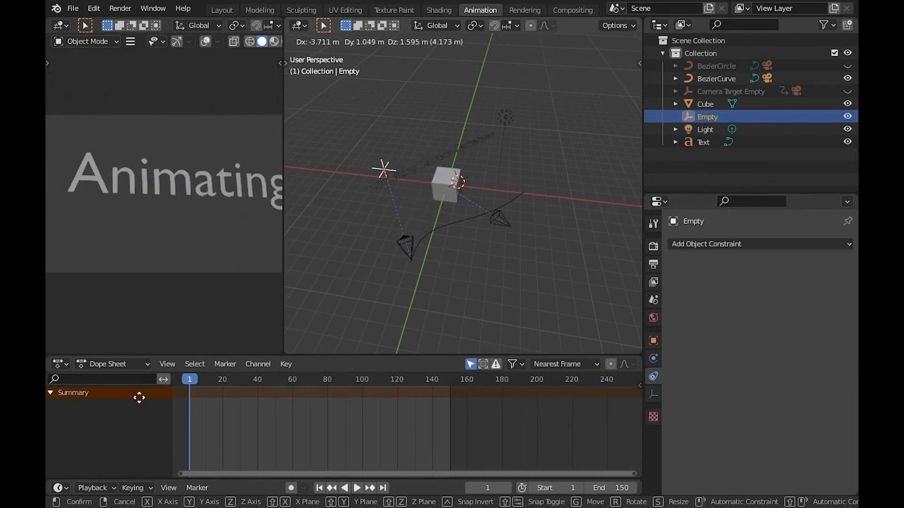
pyautogui.click(182, 393)
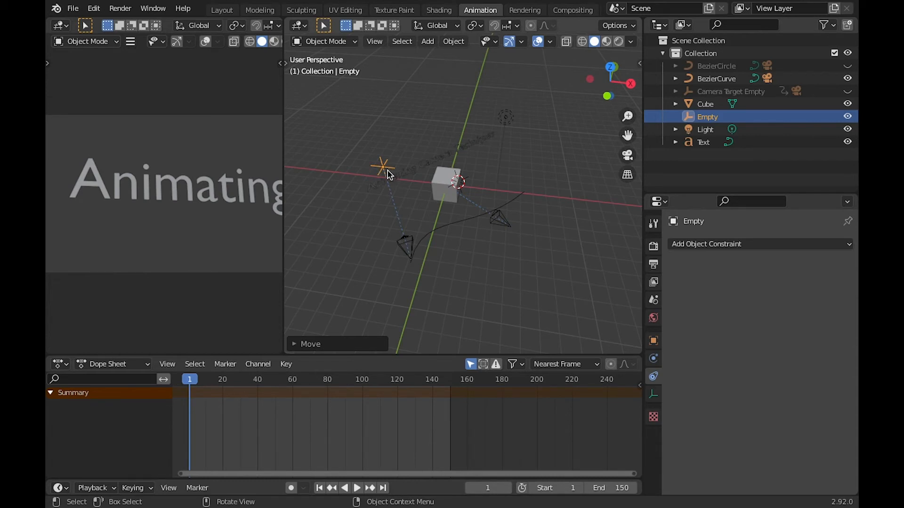
pyautogui.press('i')
pyautogui.click(399, 278)
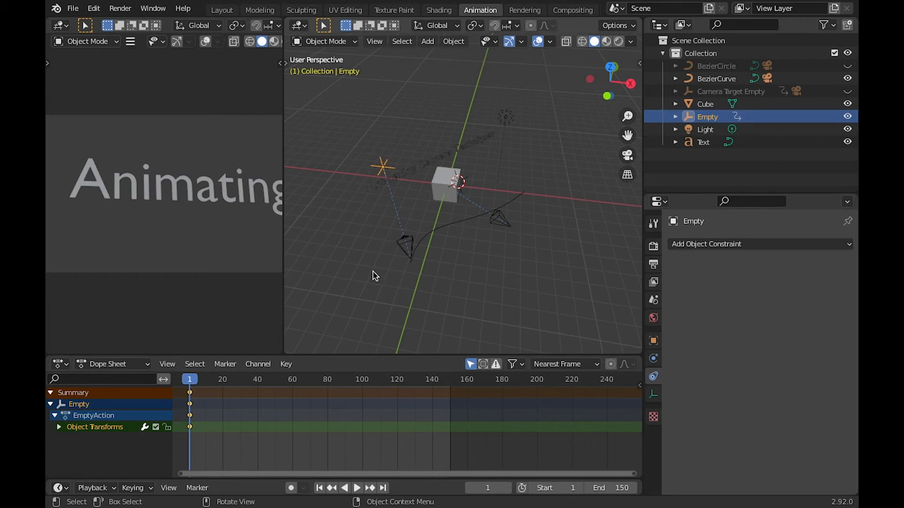
# - Play the animation to frame 44, move the Empty along the text towards the word "Camera", and keyframe it
pyautogui.press('space')
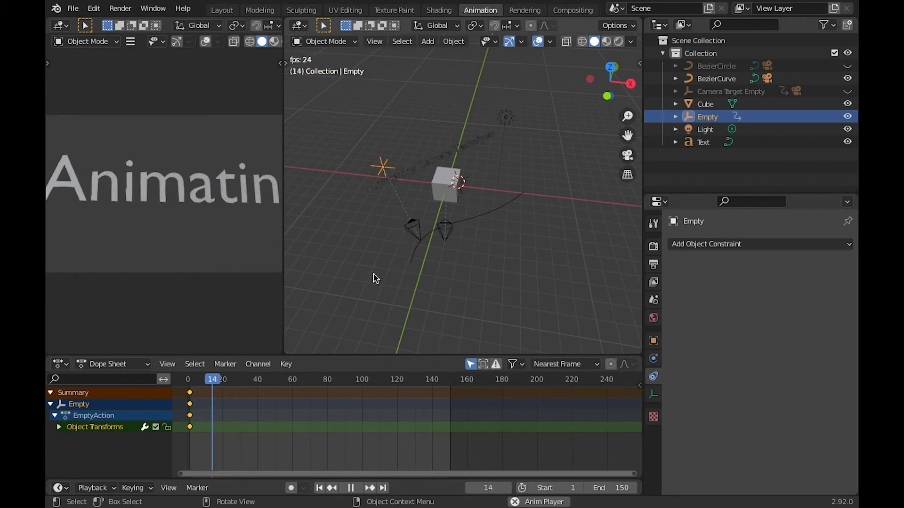
pyautogui.press('space')
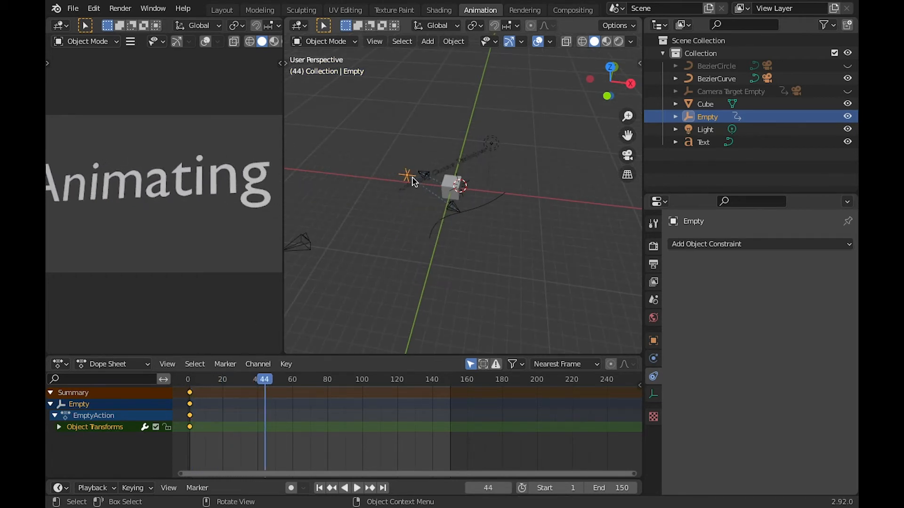
pyautogui.moveTo(391, 175)
pyautogui.mouseDown(button='middle')
pyautogui.moveTo(372, 174)
pyautogui.moveTo(403, 175)
pyautogui.mouseUp(button='middle')
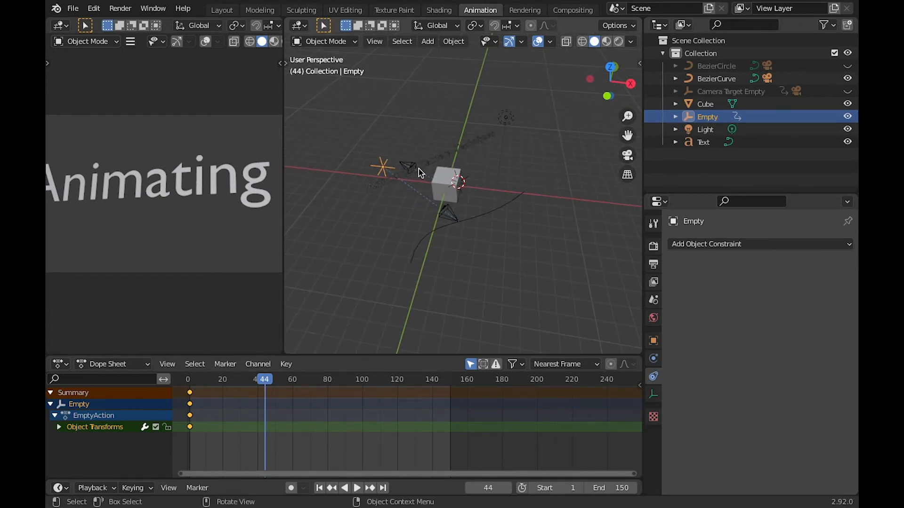
pyautogui.press('g')
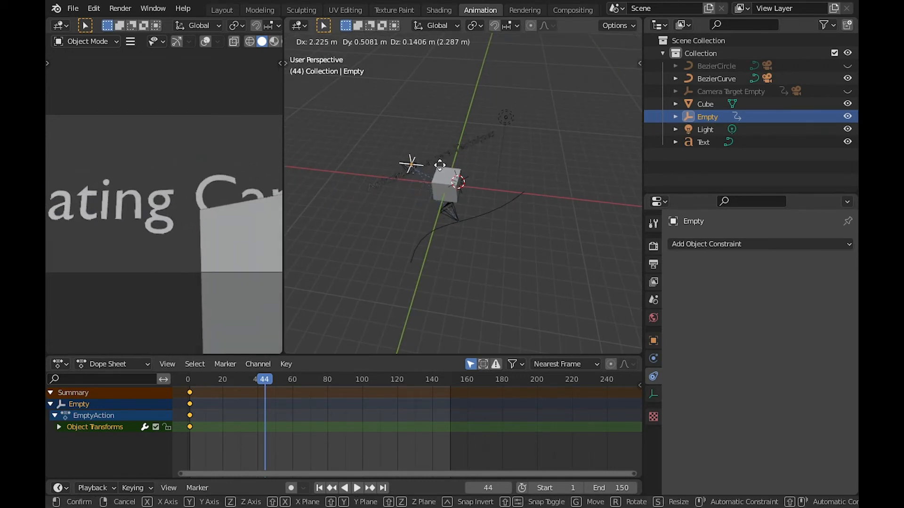
pyautogui.click(408, 300)
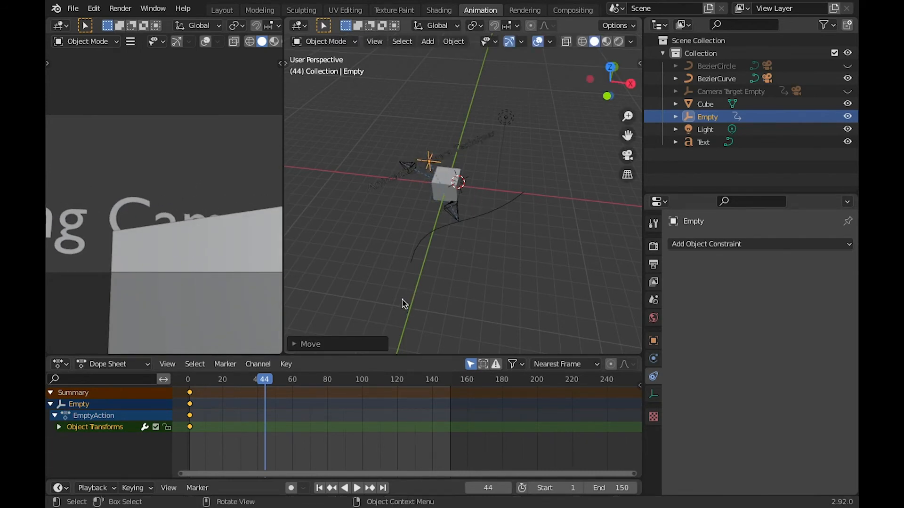
pyautogui.press('i')
pyautogui.press('Return')
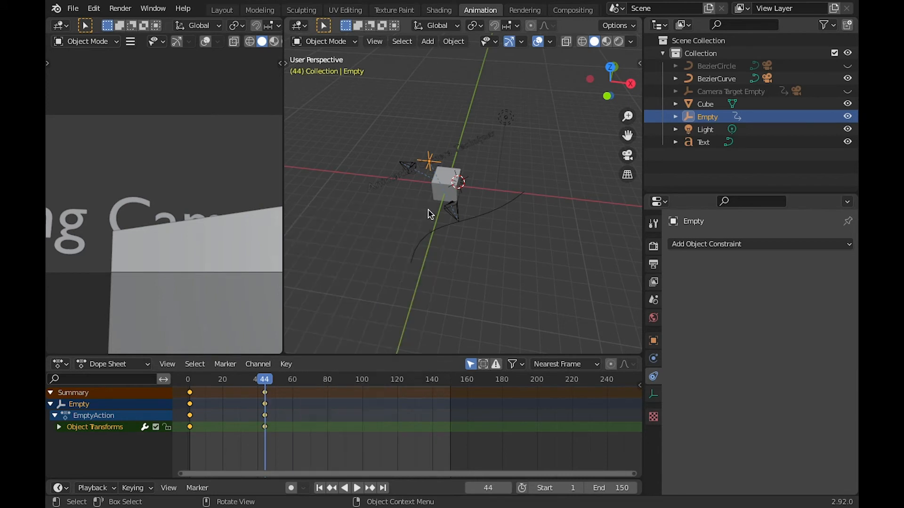
# - Hide the Cube that blocks the camera's view of the text
pyautogui.moveTo(434, 215); pyautogui.dragTo(441, 236, button='middle')
pyautogui.click(438, 233)
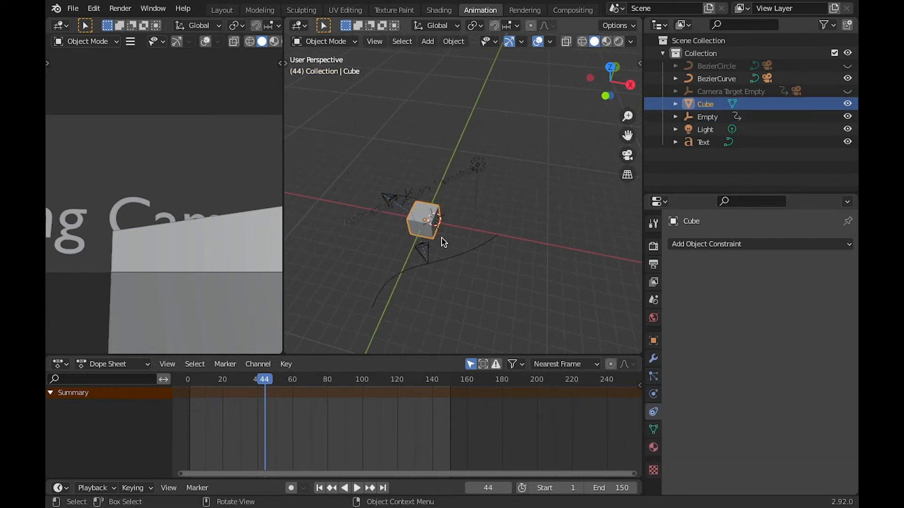
pyautogui.press('h')
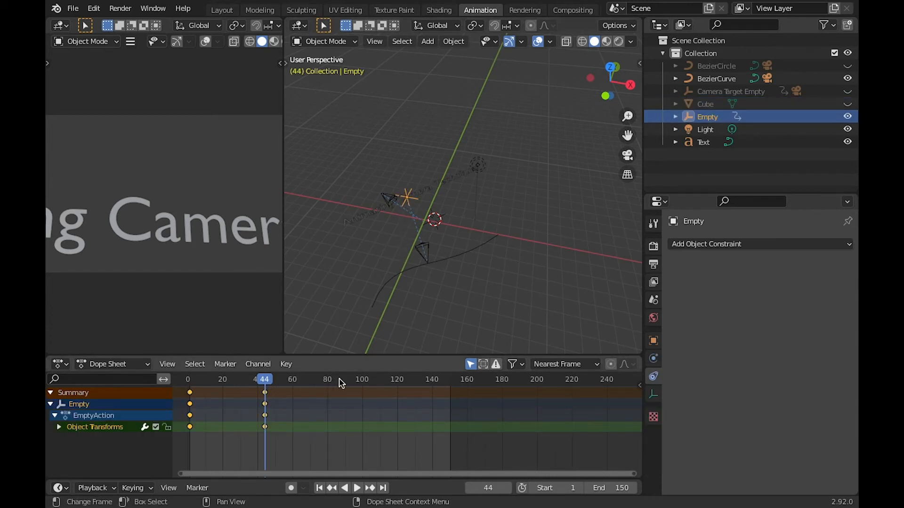
# - At frame 91, move the Empty along the text to the word "Techniques" and lower it along global Z to centre the word vertically
pyautogui.press('space')
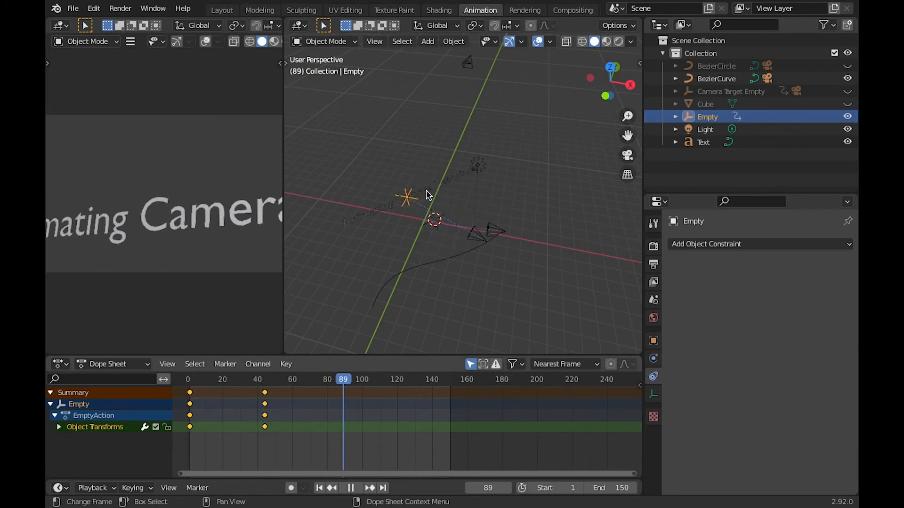
pyautogui.press('space')
pyautogui.press('g')
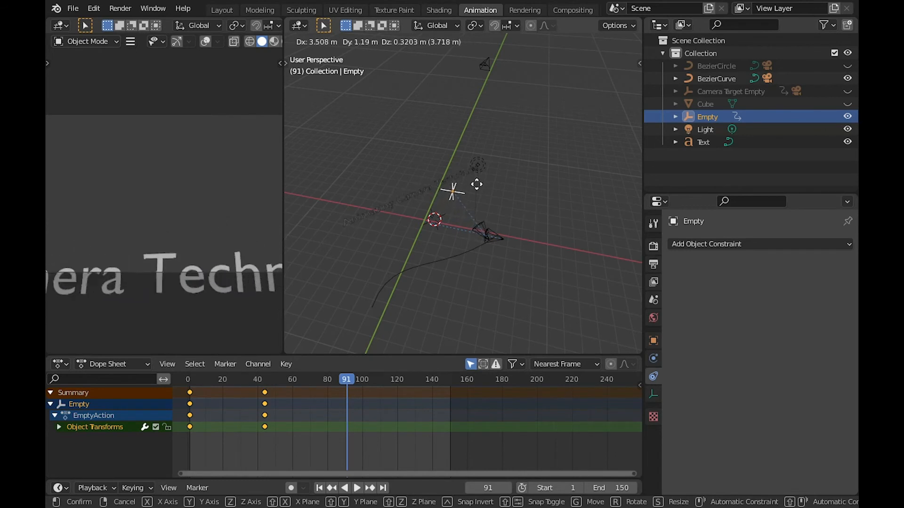
pyautogui.click(476, 190)
pyautogui.press('g')
pyautogui.press('z')
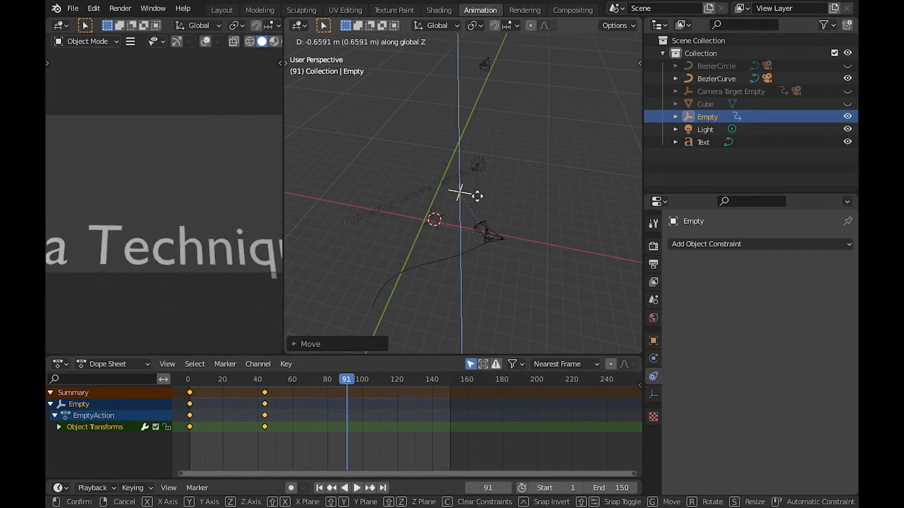
pyautogui.click(479, 200)
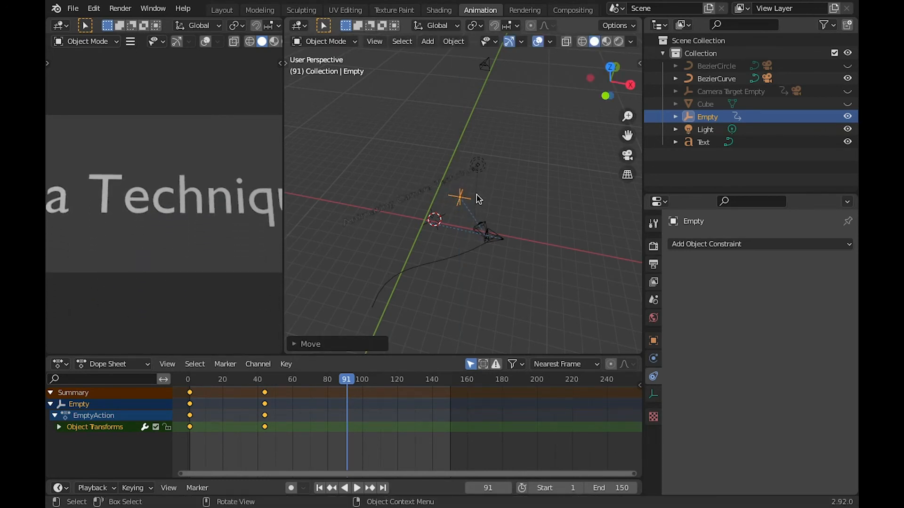
# - Keyframe the Empty at frame 91 and advance the animation to frame 100
pyautogui.press('i')
pyautogui.press('Return')
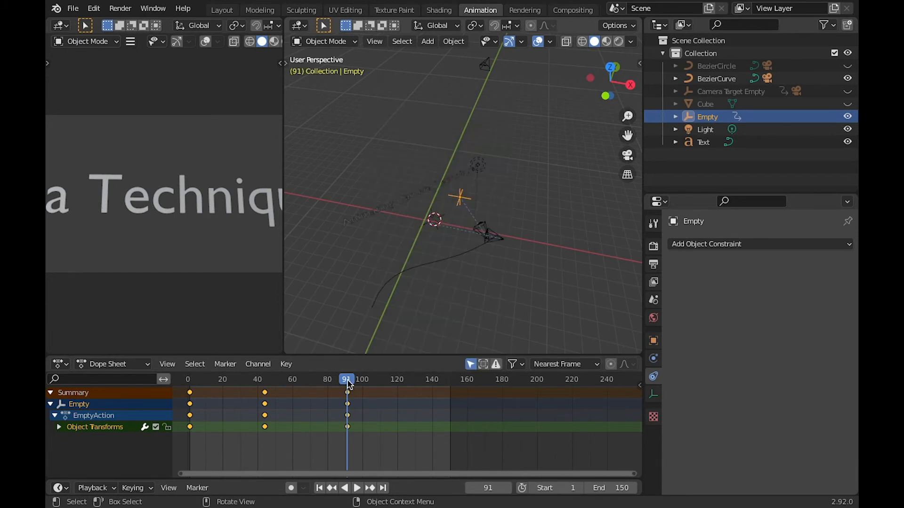
pyautogui.press('space')
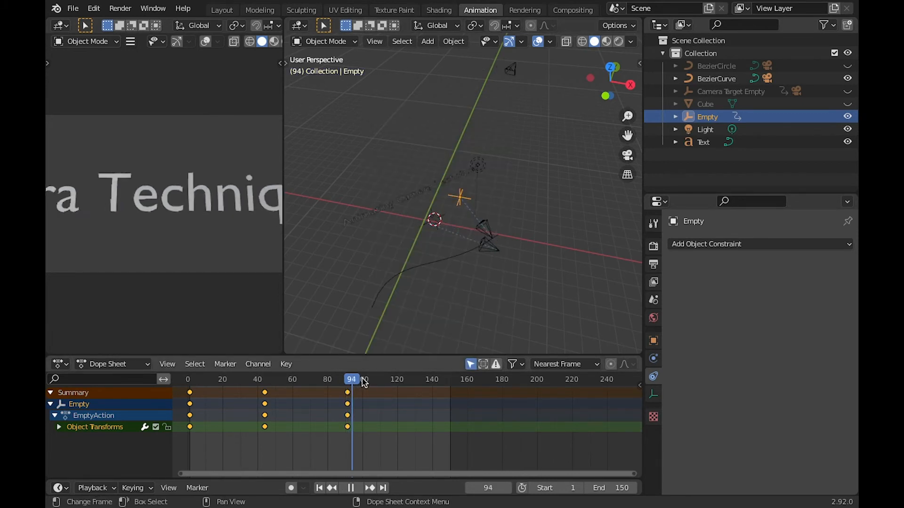
pyautogui.press('space')
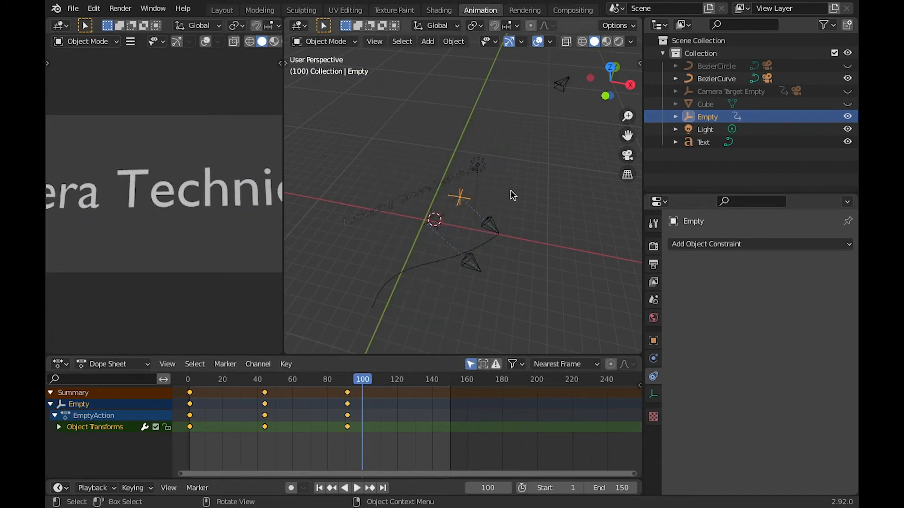
# - Move the Empty about 2 m further towards the end of the word "Techniques" and keyframe it at frame 100
pyautogui.moveTo(425, 240); pyautogui.dragTo(440, 244, button='middle')
pyautogui.press('g')
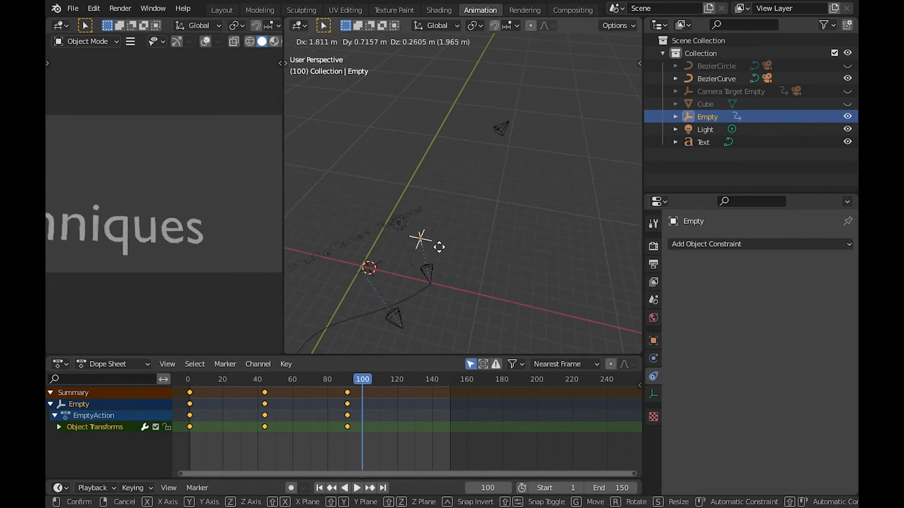
pyautogui.click(441, 250)
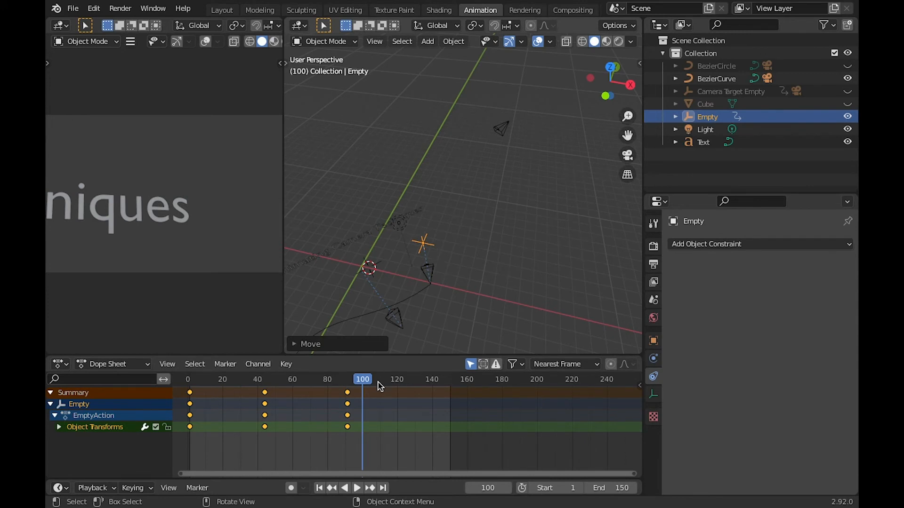
pyautogui.press('i')
pyautogui.click(409, 250)
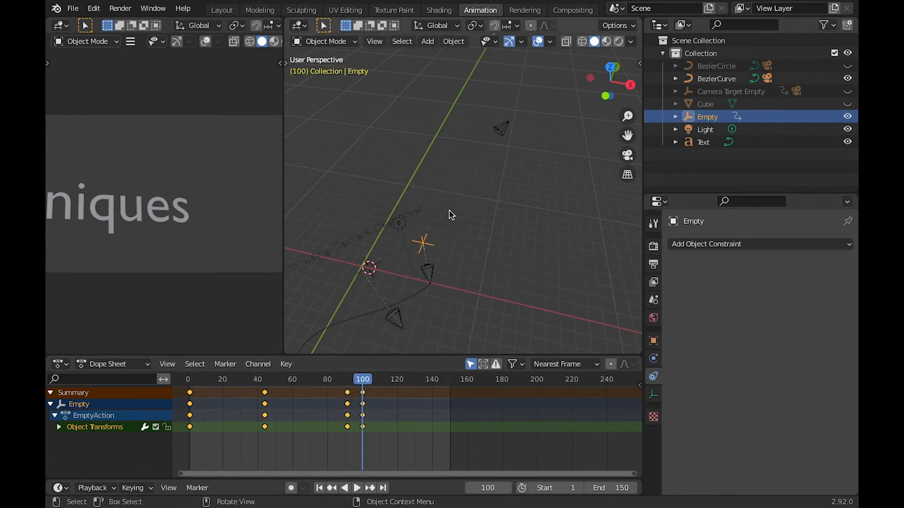
# - Play the animation from the first frame to check how the camera follows the text
pyautogui.moveTo(451, 215); pyautogui.dragTo(495, 140, button='middle')
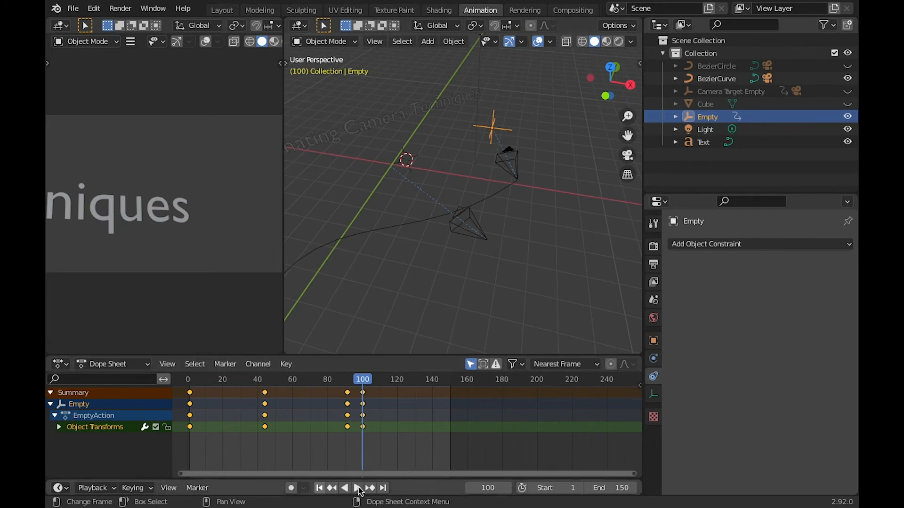
pyautogui.click(320, 488)
pyautogui.click(360, 491)
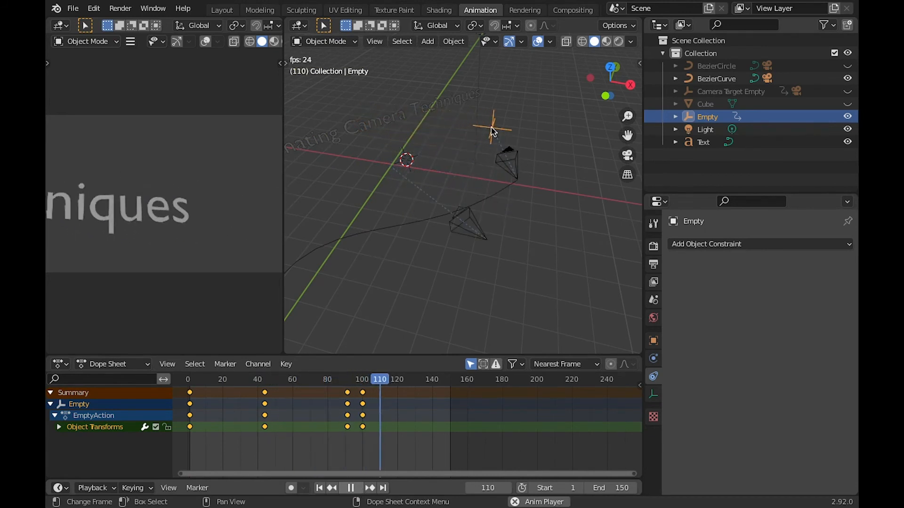
pyautogui.press('space')
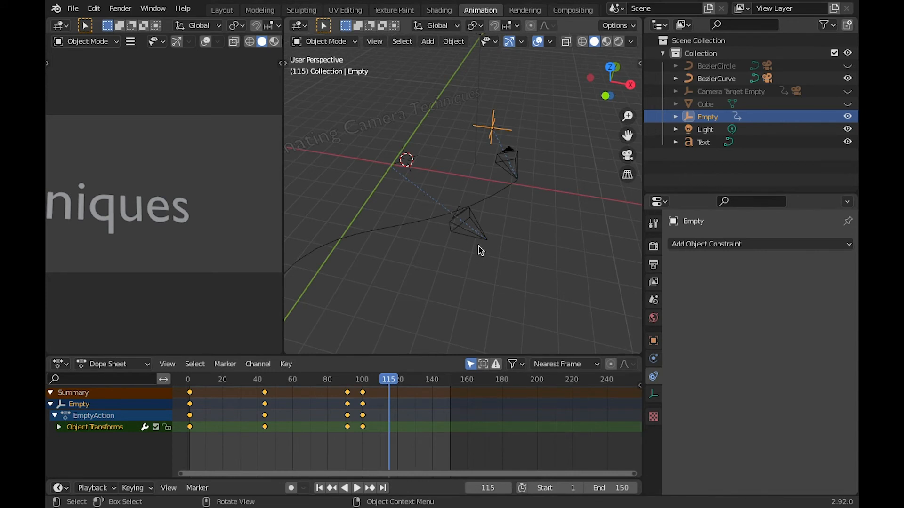
# - Unhide the Cube and add a new camera to the scene
pyautogui.moveTo(481, 250); pyautogui.dragTo(557, 183, button='middle')
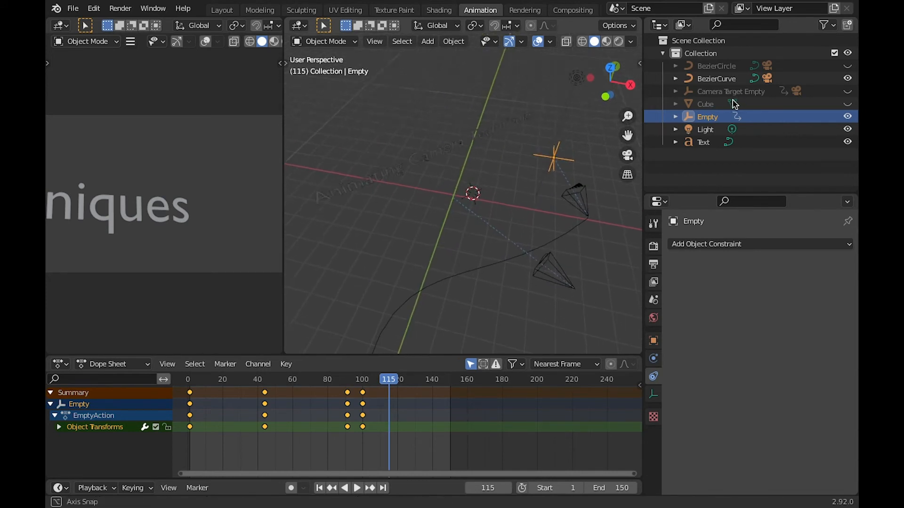
pyautogui.click(850, 106)
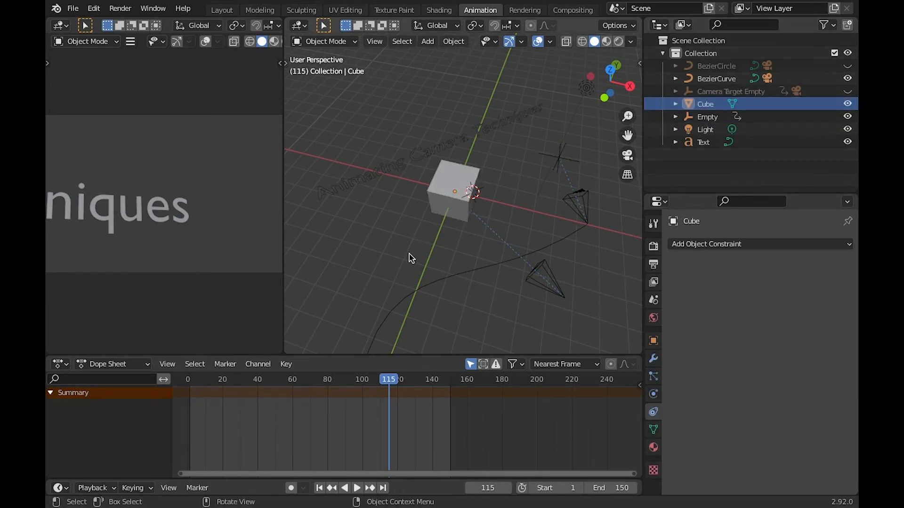
pyautogui.moveTo(411, 258); pyautogui.dragTo(397, 238, button='middle')
pyautogui.hotkey('shift', 'a')
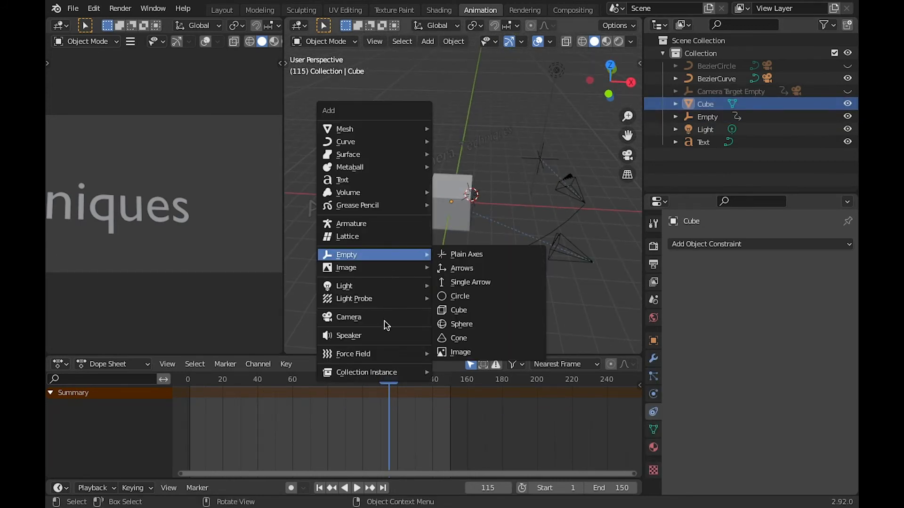
pyautogui.click(372, 317)
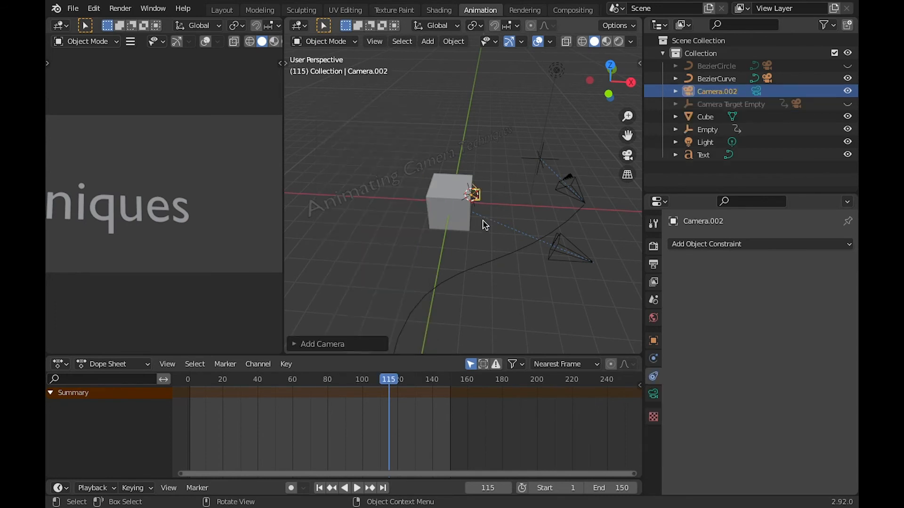
# - Move the new camera away from the cube to an open spot in front of it, and return to frame 1
pyautogui.moveTo(343, 323); pyautogui.dragTo(387, 228, button='middle')
pyautogui.press('g')
pyautogui.click(365, 264)
pyautogui.moveTo(366, 264); pyautogui.dragTo(282, 381, button='middle')
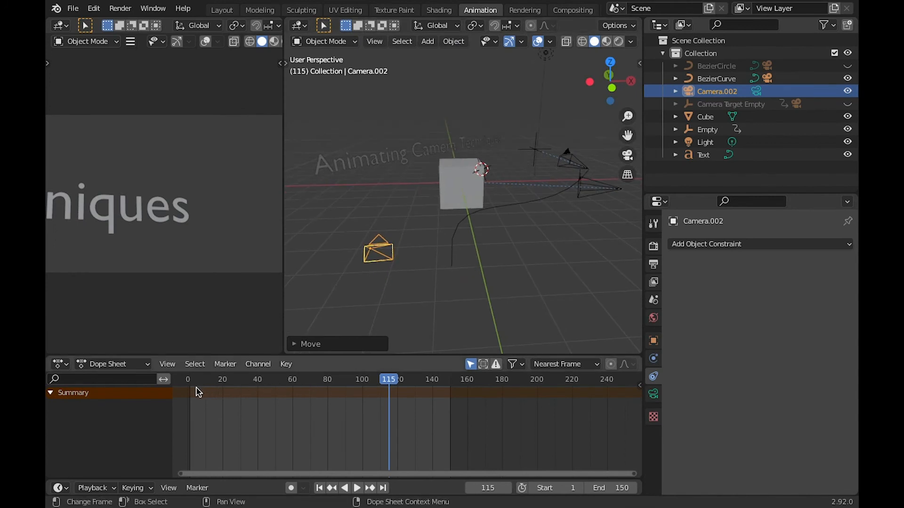
pyautogui.hotkey('ctrl', 'shift', 'space')
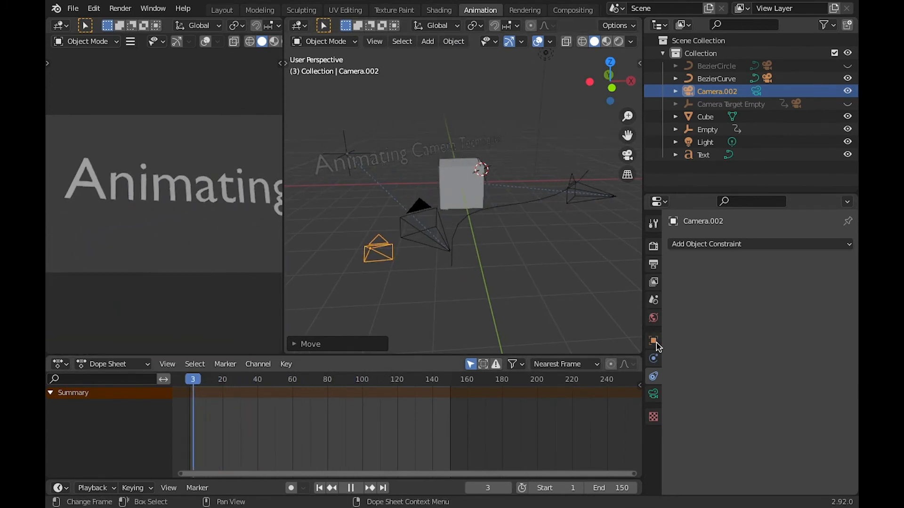
pyautogui.press('Escape')
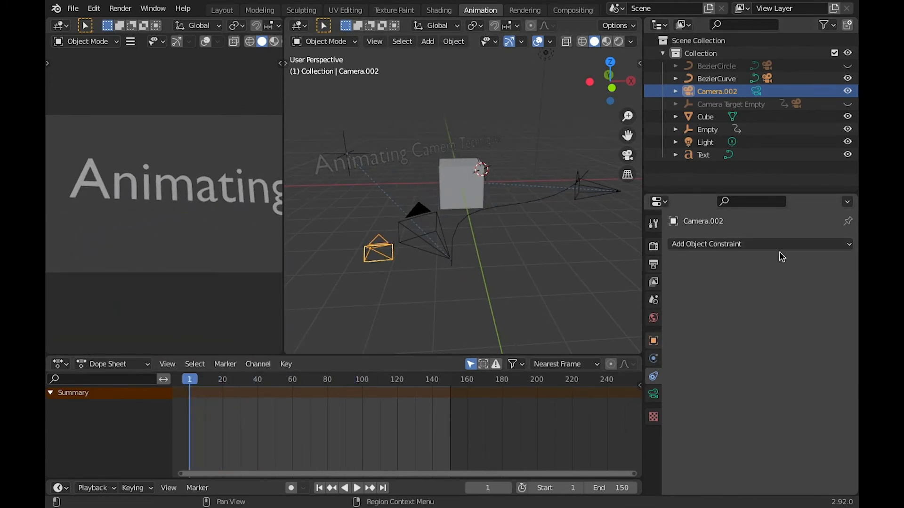
# - Set Camera.002 as the scene's active camera and look through it
pyautogui.click(653, 299)
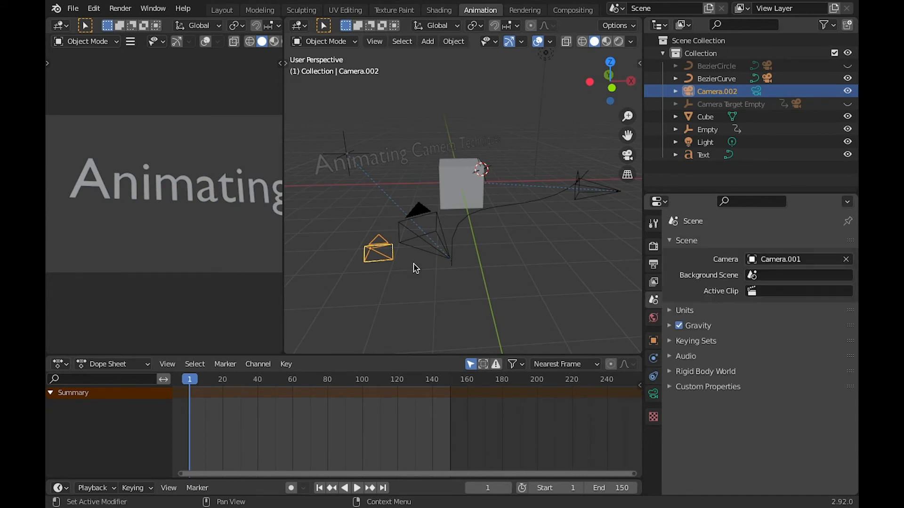
pyautogui.click(796, 260)
pyautogui.click(758, 317)
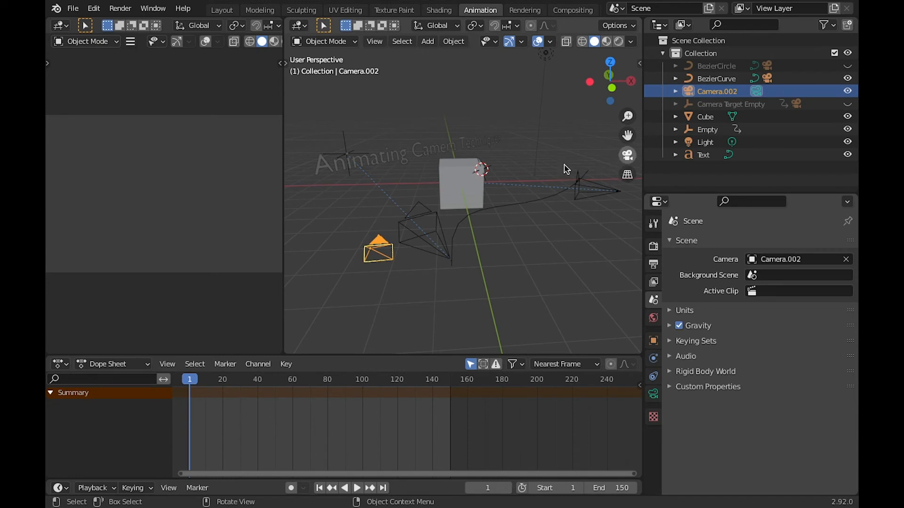
pyautogui.click(628, 155)
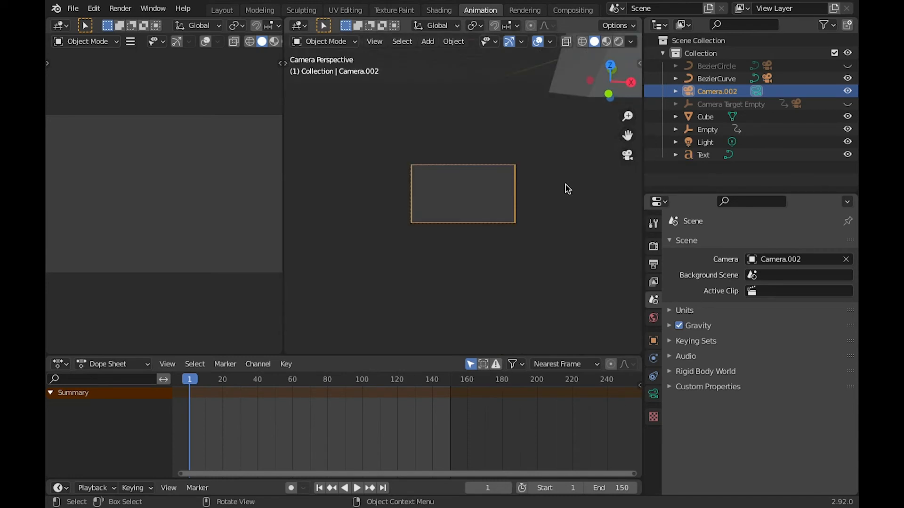
# - With Camera to View enabled, aim the new camera at the cube and the text, and disable the lock
pyautogui.press('n')
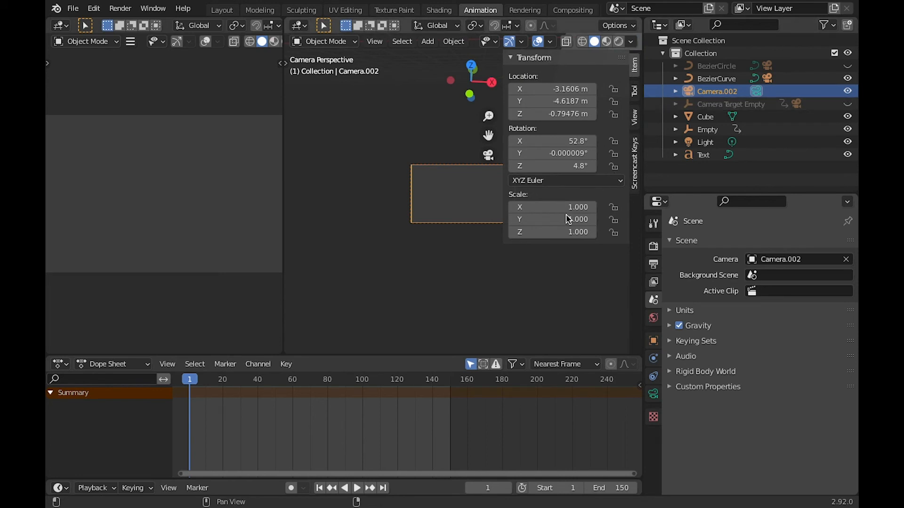
pyautogui.click(634, 117)
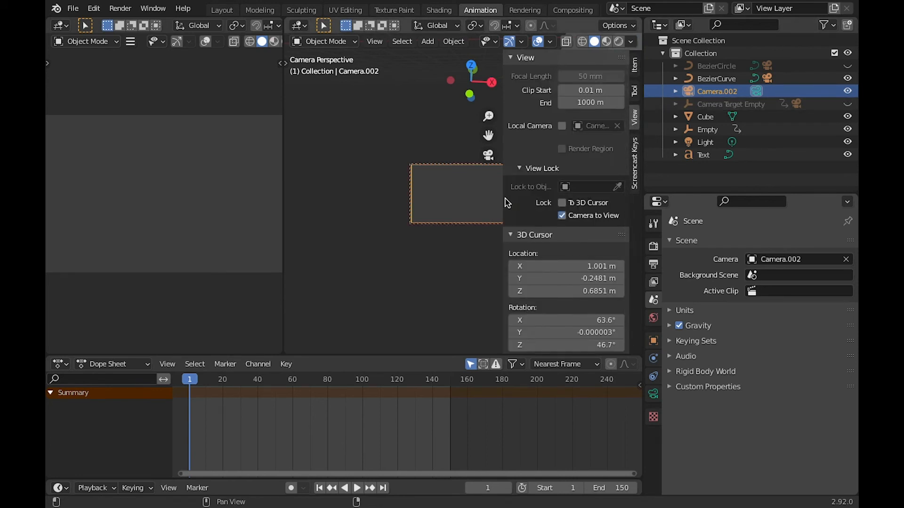
pyautogui.press('n')
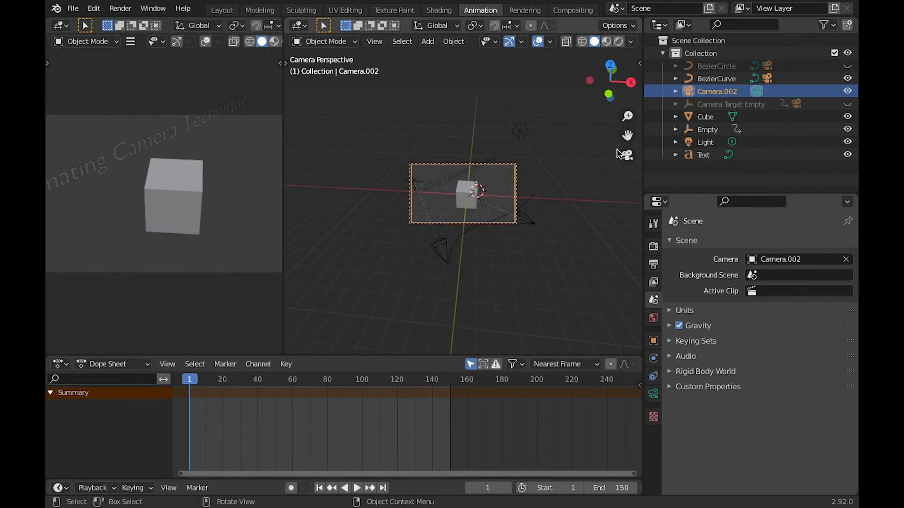
pyautogui.press('n')
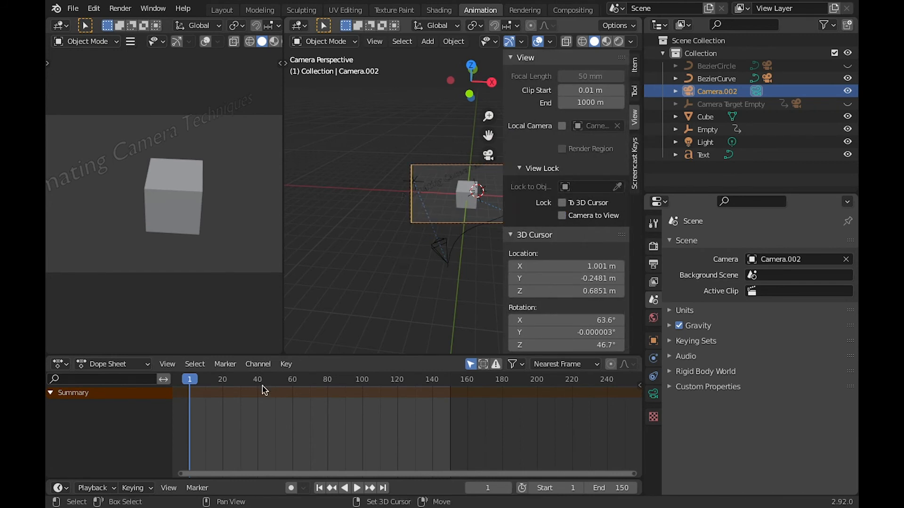
# - Keyframe the new camera's location, rotation and scale at frame 1
pyautogui.keyDown('shift'); pyautogui.moveTo(318, 348); pyautogui.dragTo(278, 347, button='middle'); pyautogui.keyUp('shift')
pyautogui.scroll(3, 378, 221)
pyautogui.press('Escape')
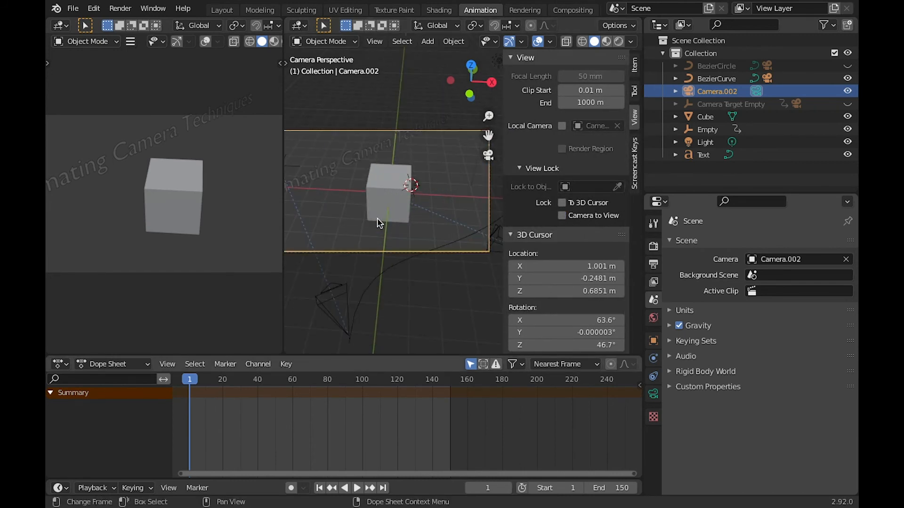
pyautogui.press('i')
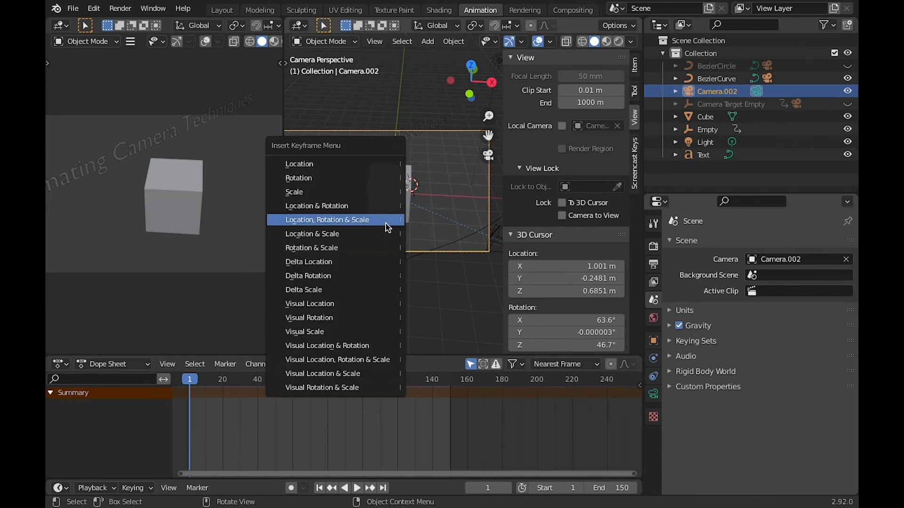
pyautogui.press('Return')
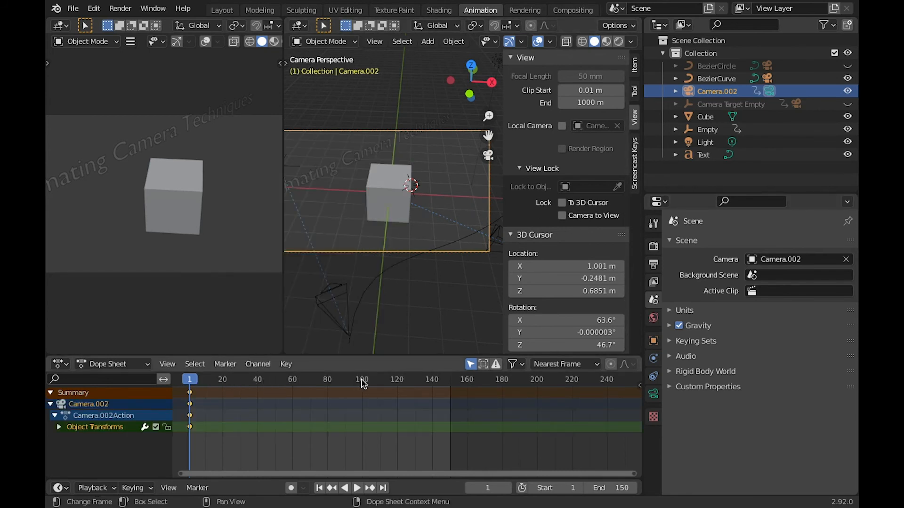
# - At frame 100, lock the camera to the view and bring it in close so the cube fills the frame
pyautogui.moveTo(193, 381); pyautogui.dragTo(362, 381)
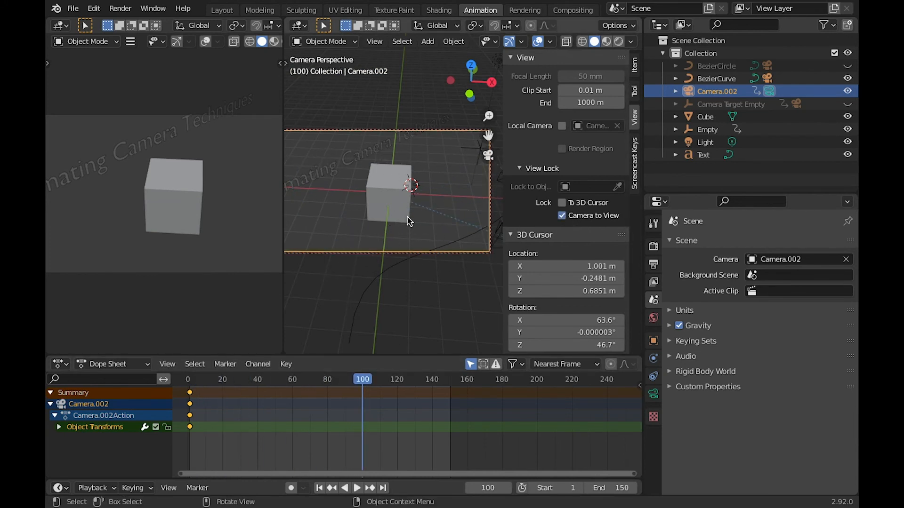
pyautogui.scroll(5, 410, 220)
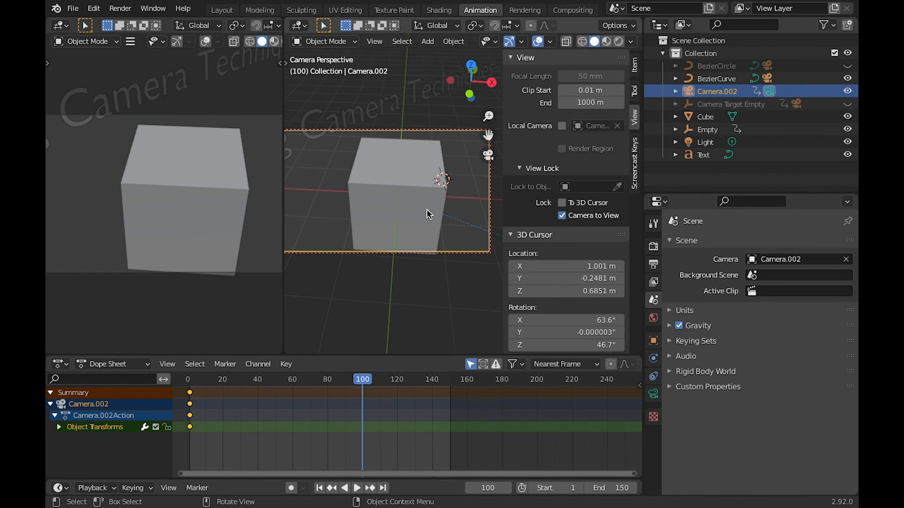
pyautogui.scroll(8, 437, 189)
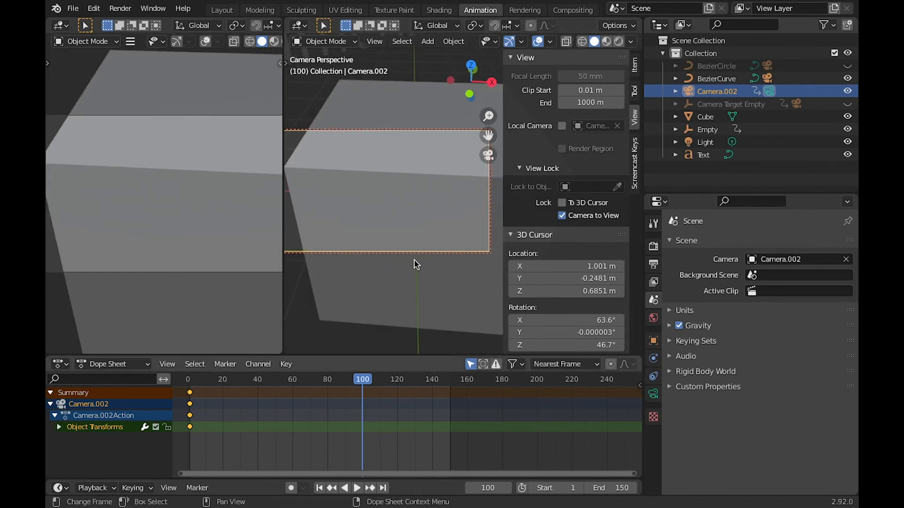
# - Keyframe the new camera's location, rotation and scale at frame 100
pyautogui.press('i')
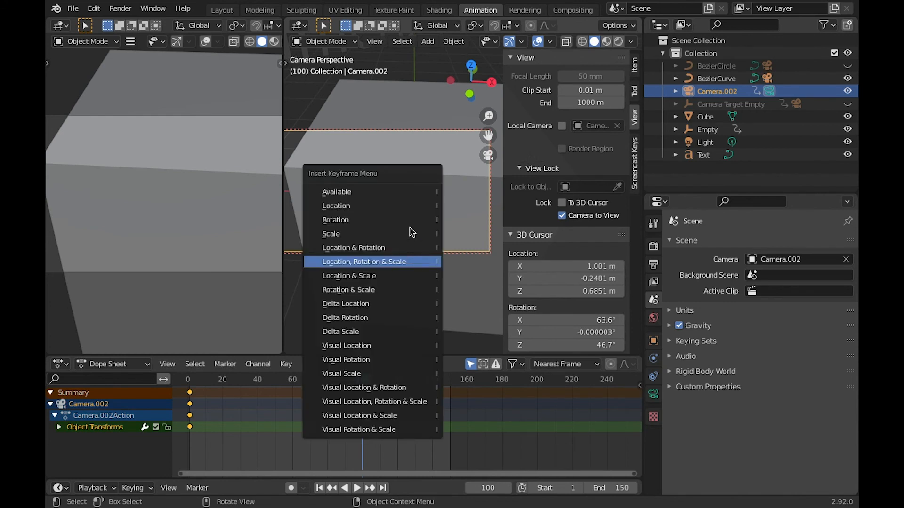
pyautogui.press('Up')
pyautogui.press('Up')
pyautogui.press('Up')
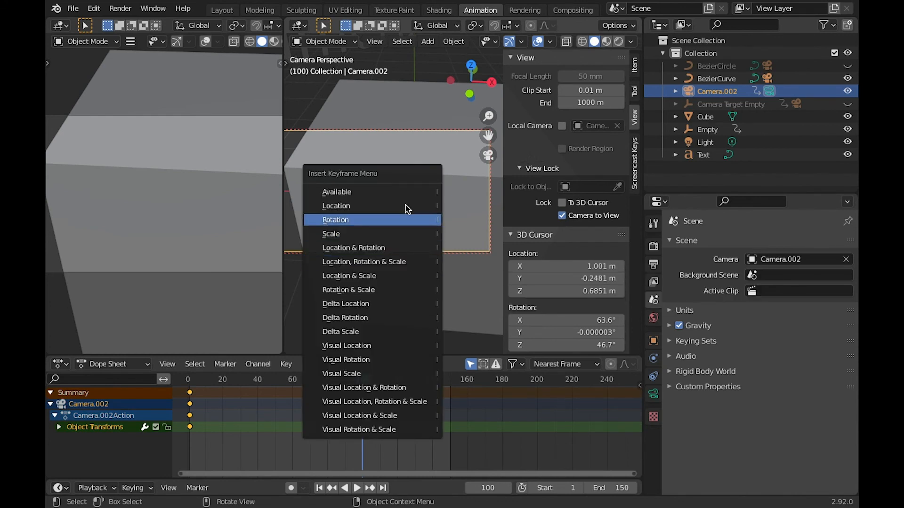
pyautogui.press('Up')
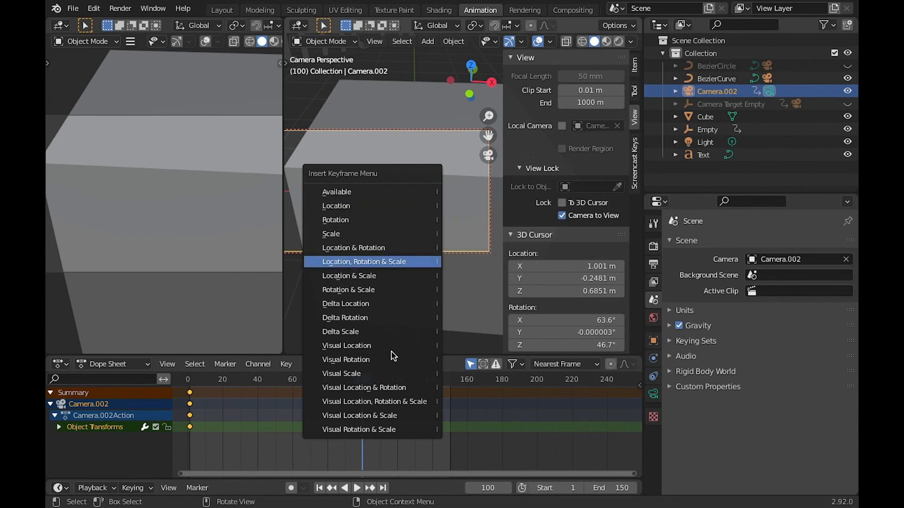
pyautogui.press('Return')
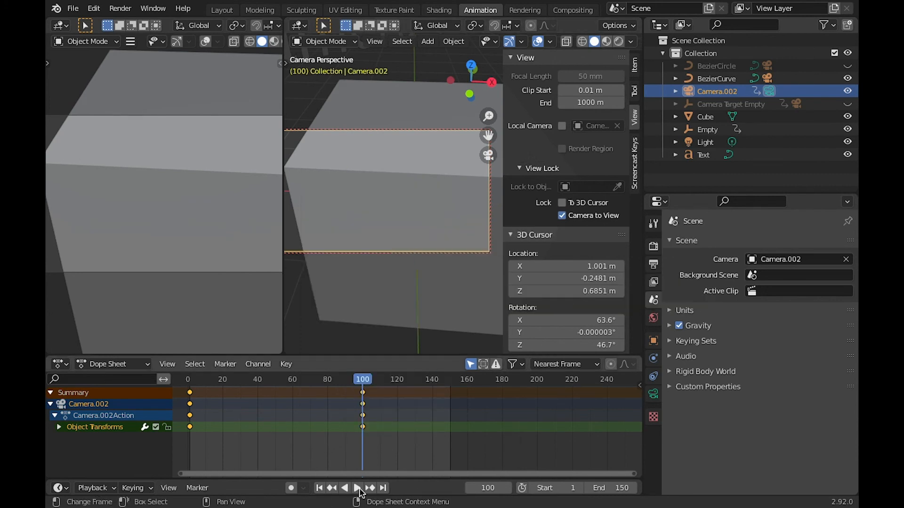
# - Play the animation from frame 1 to check the camera's move towards the cube
pyautogui.click(320, 490)
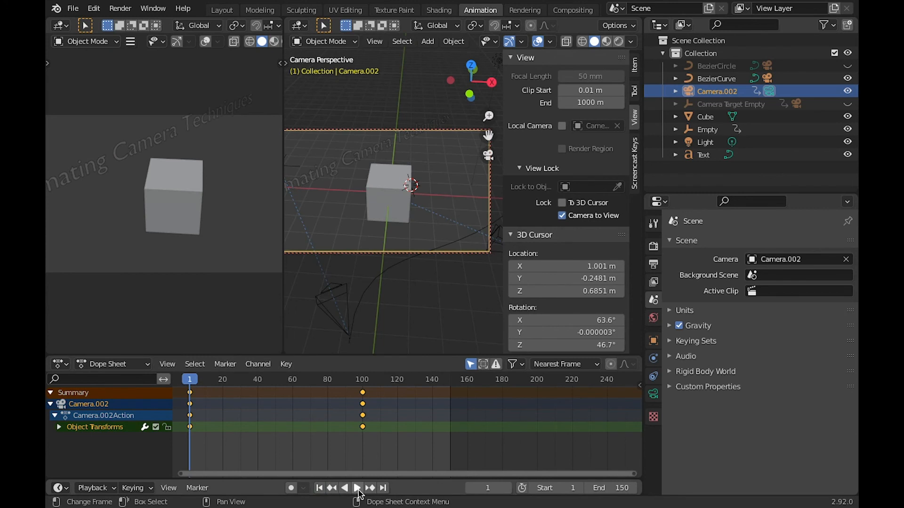
pyautogui.click(357, 490)
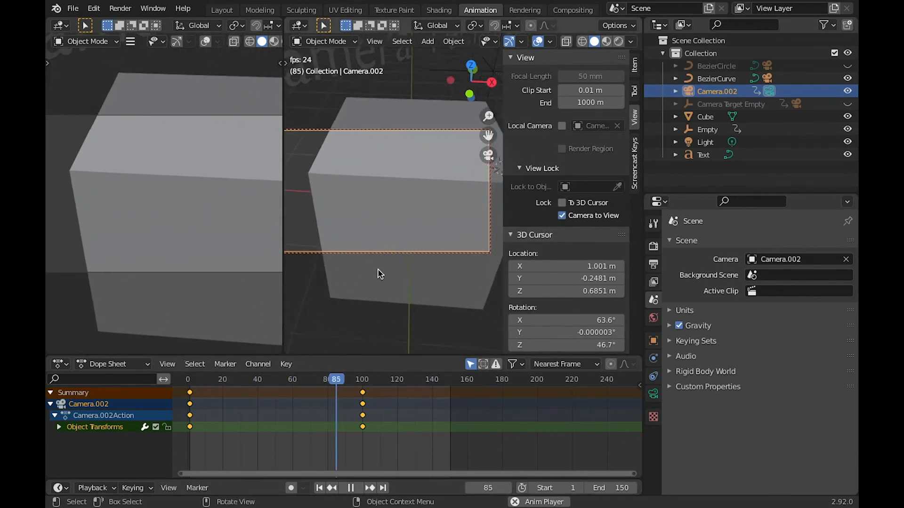
# - Stop the playback, turn off Camera to View and leave the camera view for a perspective view of the scene
pyautogui.press('space')
pyautogui.scroll(-10, 474, 202)
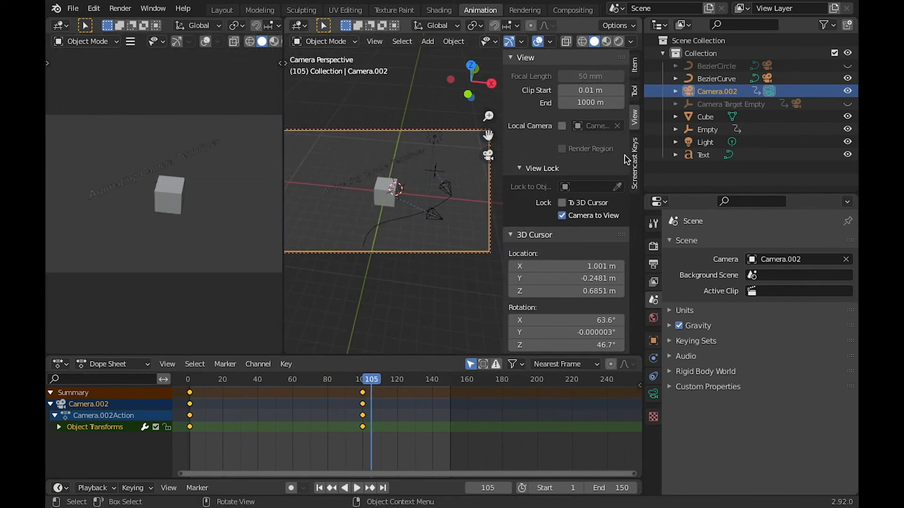
pyautogui.press('n')
pyautogui.press('n')
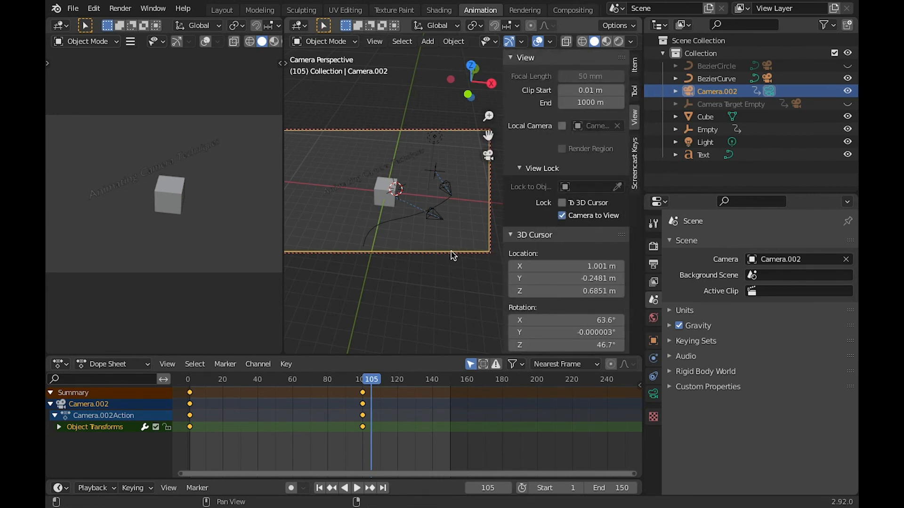
pyautogui.moveTo(405, 269); pyautogui.dragTo(387, 264, button='middle')
pyautogui.scroll(6, 387, 264)
pyautogui.moveTo(333, 190); pyautogui.dragTo(333, 217, button='middle')
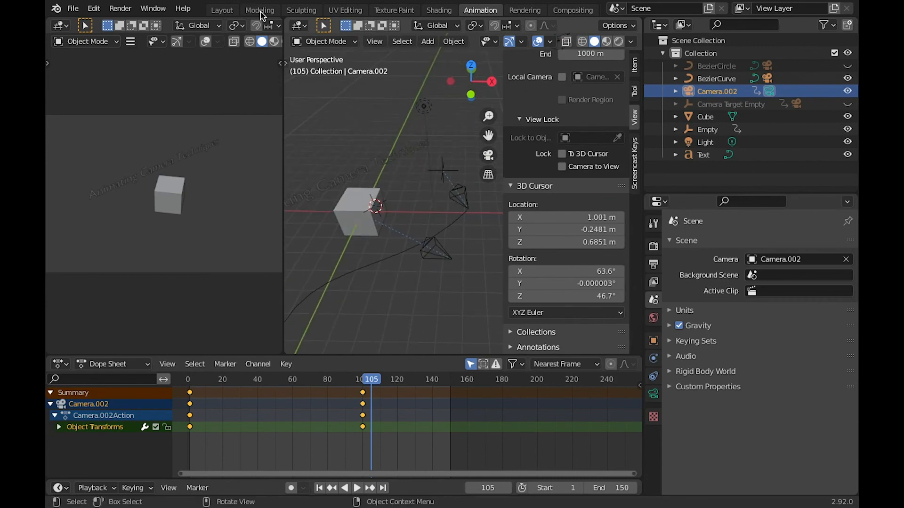
# - In the Modeling workspace, extrude the BezierCurve's selected end point outward to extend the path with another bend
pyautogui.click(347, 273)
pyautogui.click(260, 9)
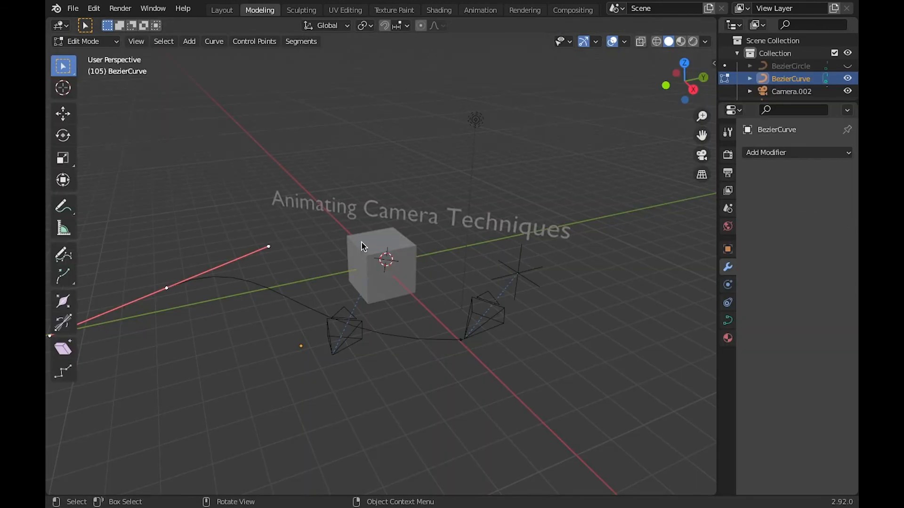
pyautogui.keyDown('shift'); pyautogui.moveTo(227, 364); pyautogui.dragTo(278, 310, button='middle'); pyautogui.keyUp('shift')
pyautogui.moveTo(333, 317); pyautogui.dragTo(410, 294, button='middle')
pyautogui.moveTo(230, 274); pyautogui.dragTo(263, 243, button='middle')
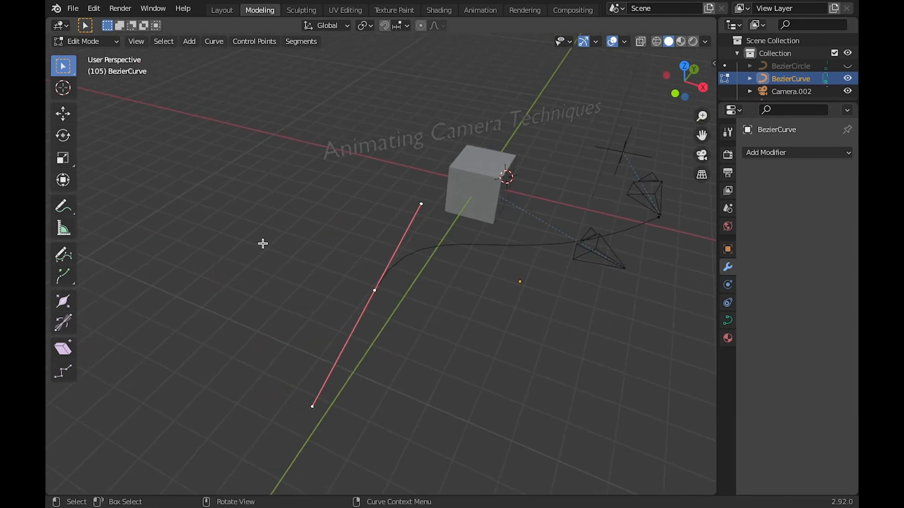
pyautogui.press('e')
pyautogui.click(284, 334)
pyautogui.moveTo(284, 335); pyautogui.dragTo(299, 303, button='middle')
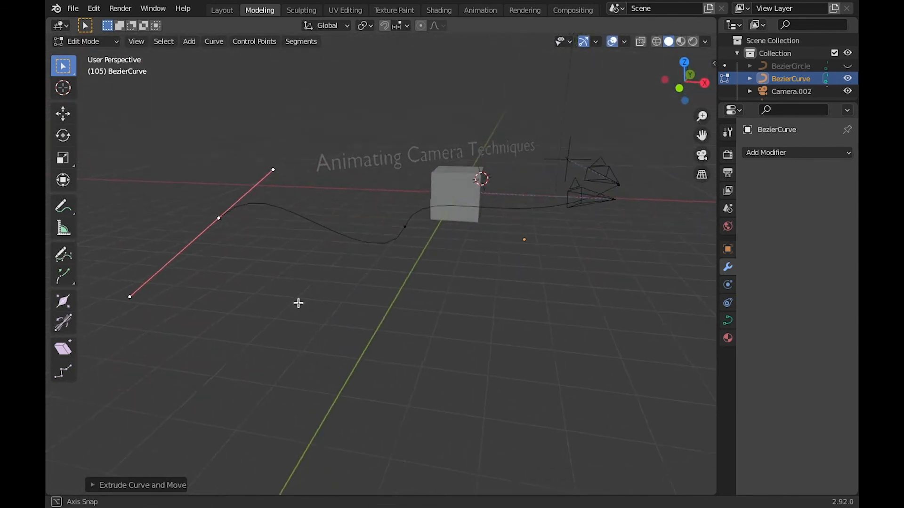
# - Make the hidden BezierCircle visible in the scene again
pyautogui.press('r')
pyautogui.click(852, 115)
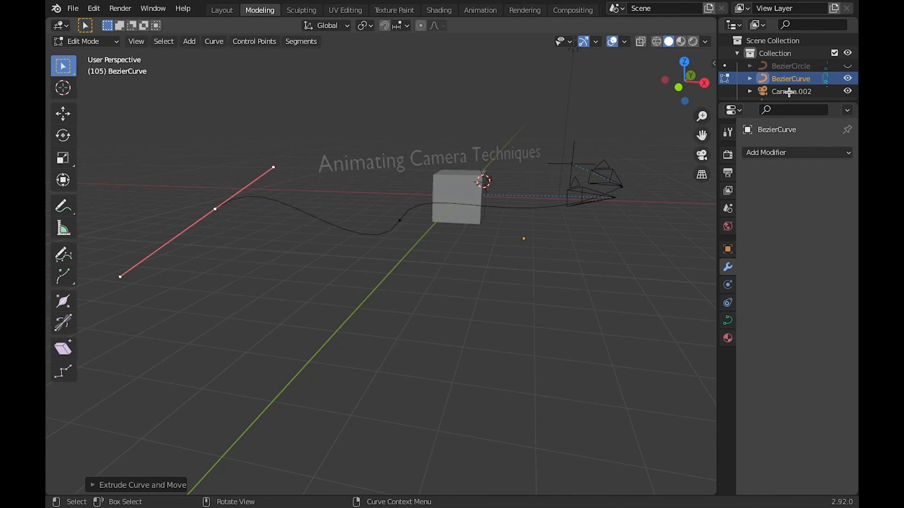
pyautogui.moveTo(781, 74); pyautogui.dragTo(844, 74, button='middle')
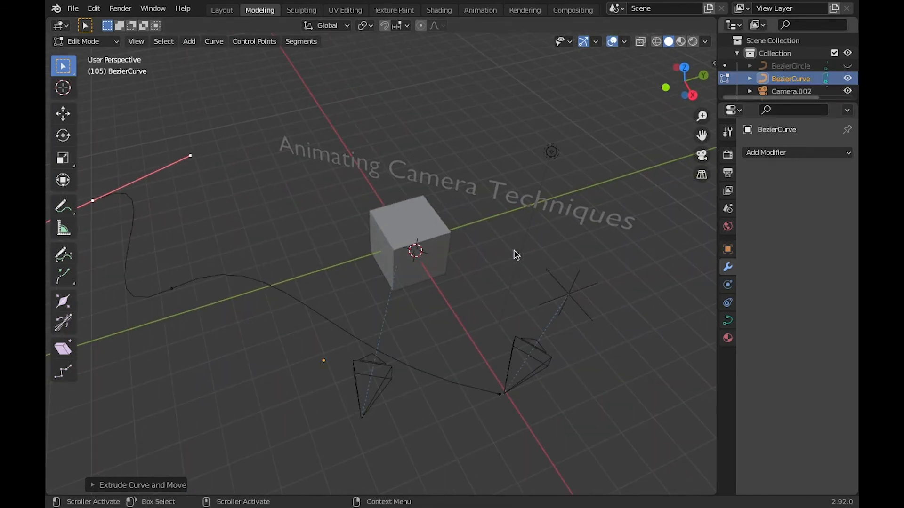
pyautogui.moveTo(464, 162); pyautogui.dragTo(464, 167, button='middle')
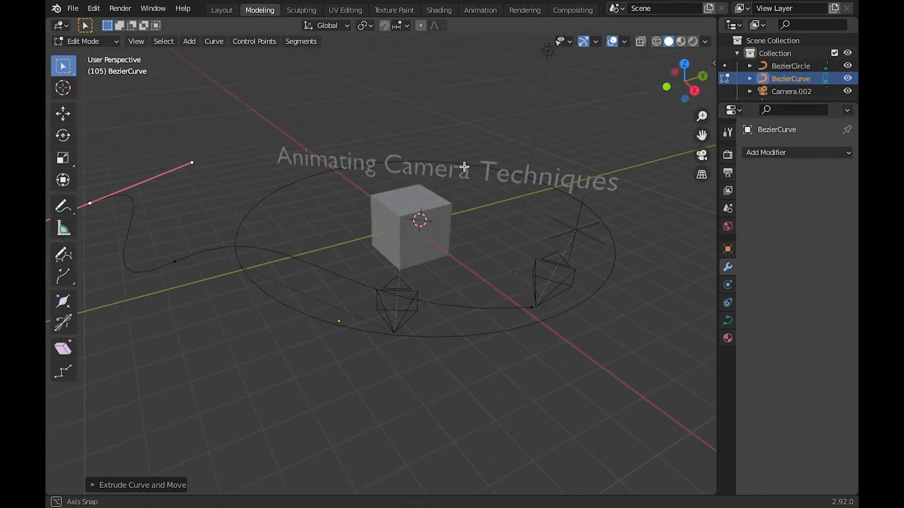
pyautogui.click(464, 167)
pyautogui.hotkey('ctrl', 'z')
pyautogui.hotkey('ctrl', 'z')
pyautogui.hotkey('ctrl', 'z')
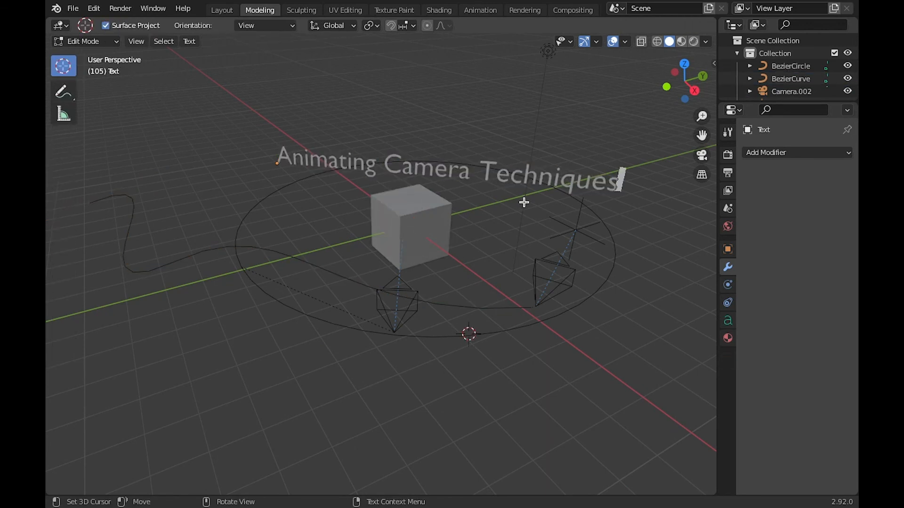
pyautogui.press('Tab')
# - Edit the BezierCircle and move its control point near the Y axis vertically along Z
pyautogui.click(247, 268)
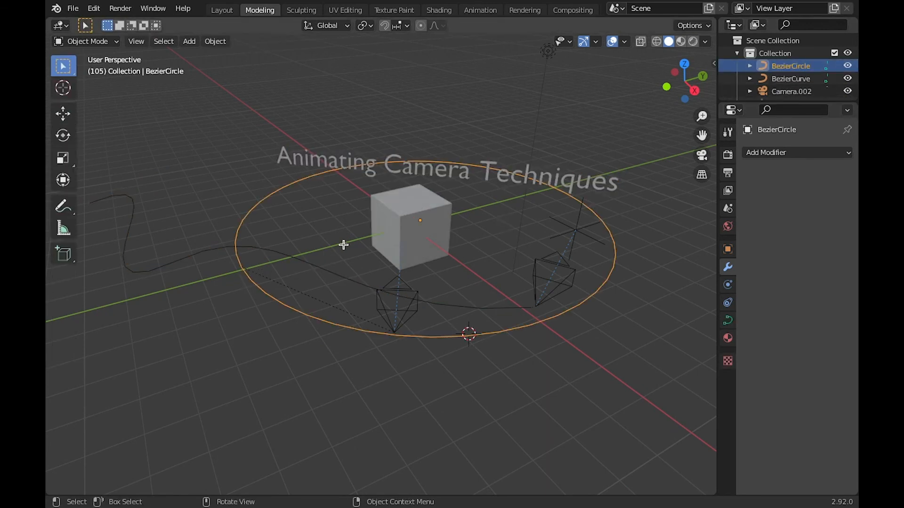
pyautogui.press('Tab')
pyautogui.click(242, 268)
pyautogui.moveTo(377, 226); pyautogui.dragTo(454, 209, button='middle')
pyautogui.press('g')
pyautogui.press('z')
pyautogui.click(340, 255)
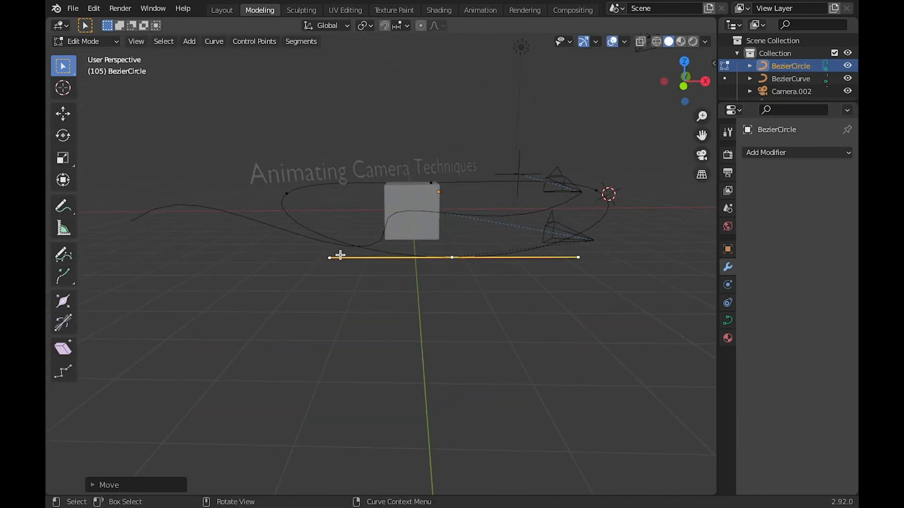
# - Rotate the BezierCircle's neighbouring control point, the one in front of the cube, by about 43°
pyautogui.moveTo(353, 247); pyautogui.dragTo(538, 235, button='middle')
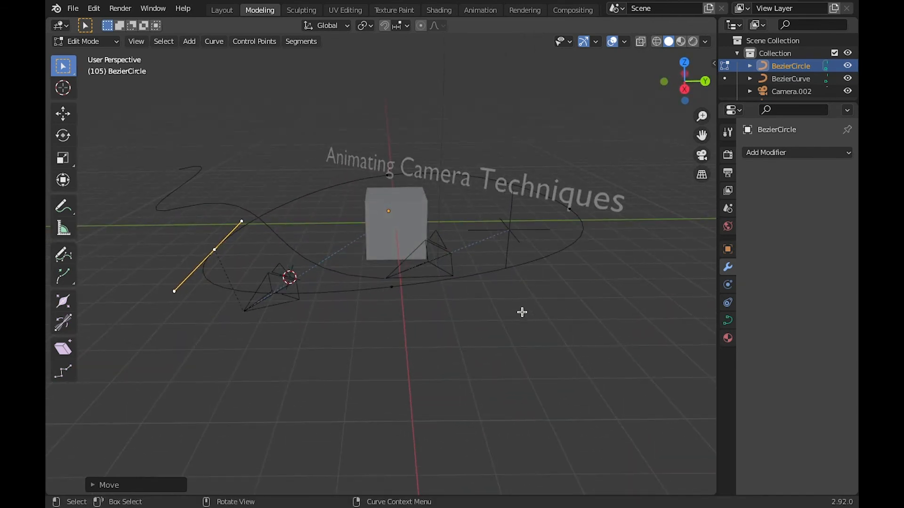
pyautogui.click(391, 286)
pyautogui.moveTo(349, 274); pyautogui.dragTo(406, 259, button='middle')
pyautogui.press('r')
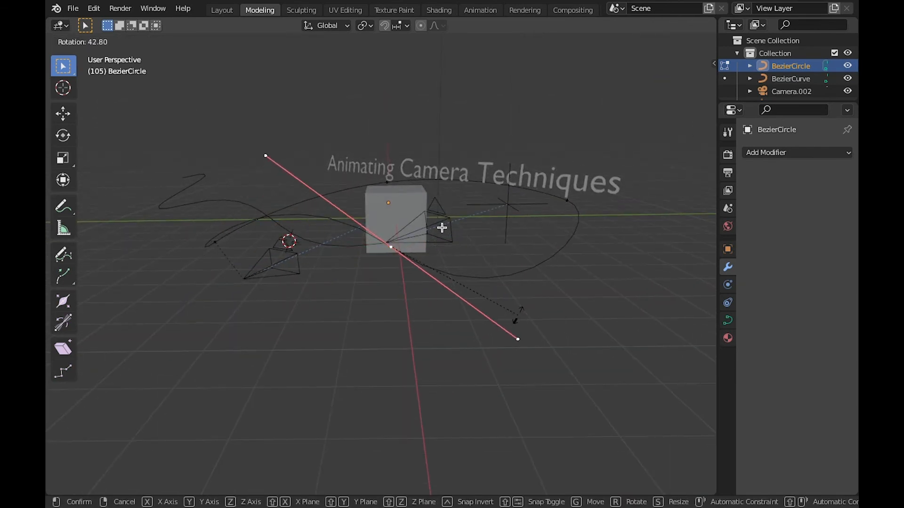
pyautogui.click(441, 228)
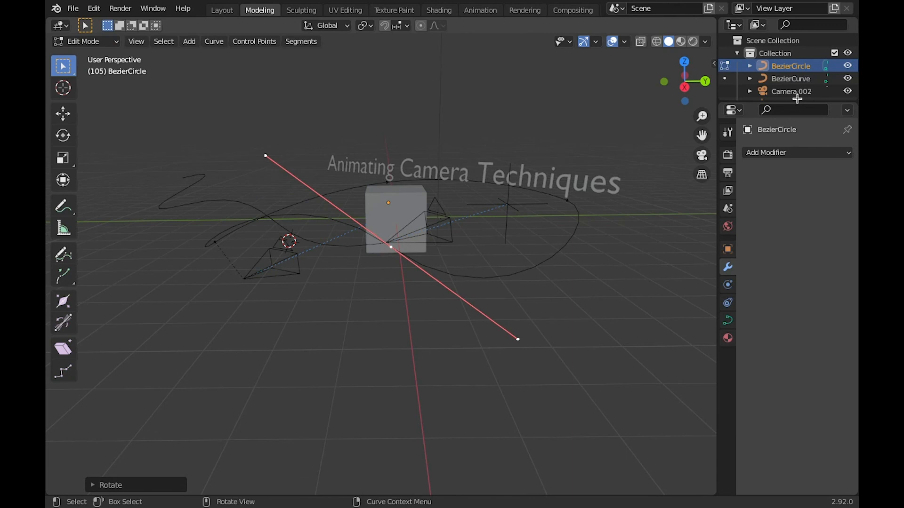
# - Select the camera parented to the BezierCircle and set Camera Mc Camera Face as the scene camera
pyautogui.click(750, 69)
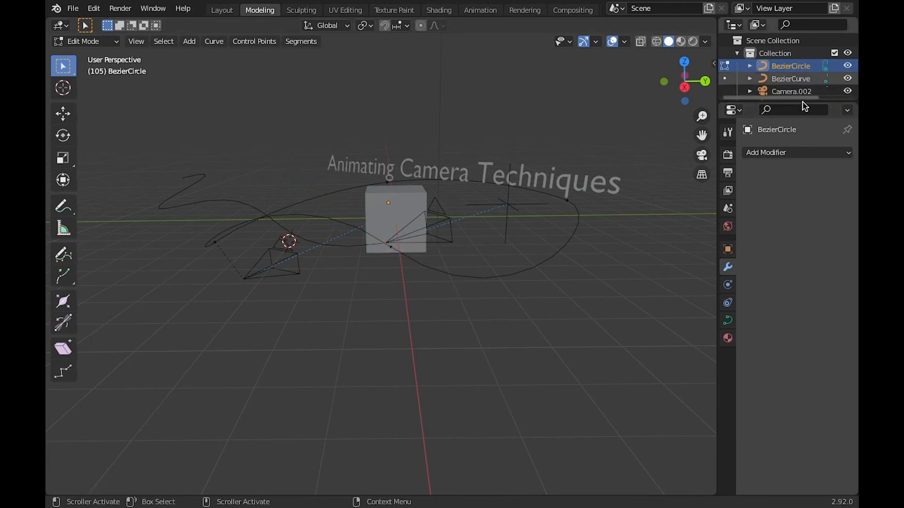
pyautogui.click(750, 67)
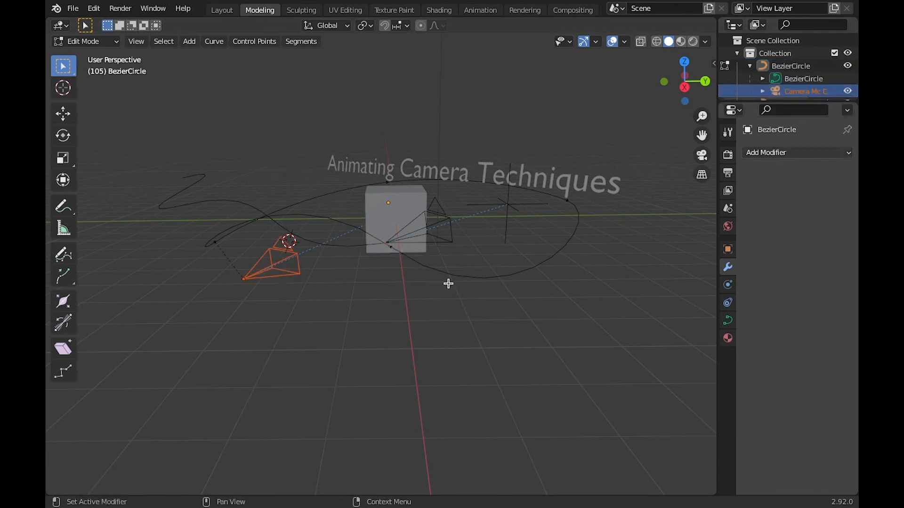
pyautogui.moveTo(448, 283); pyautogui.dragTo(350, 215, button='middle')
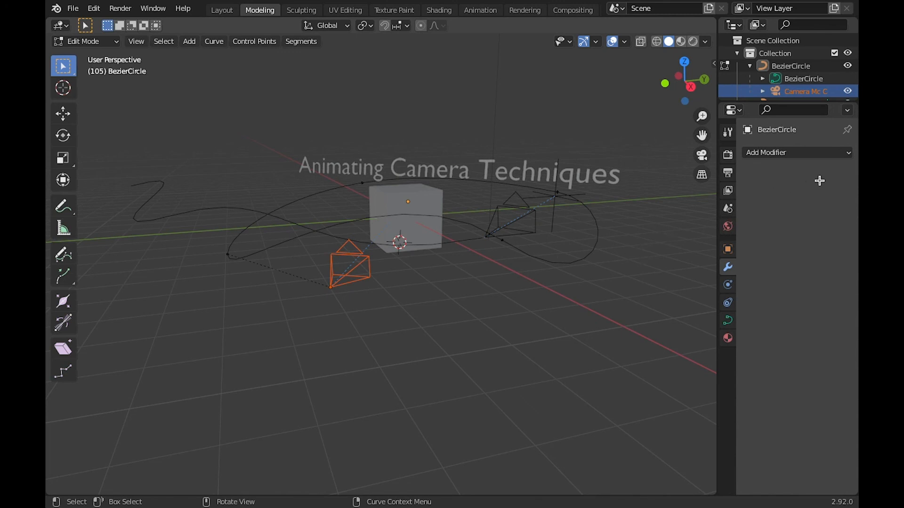
pyautogui.click(728, 208)
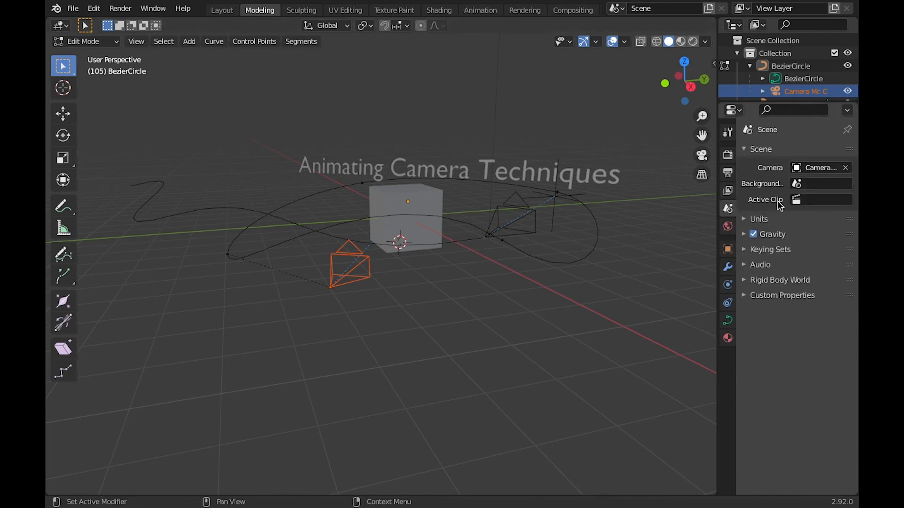
pyautogui.click(817, 168)
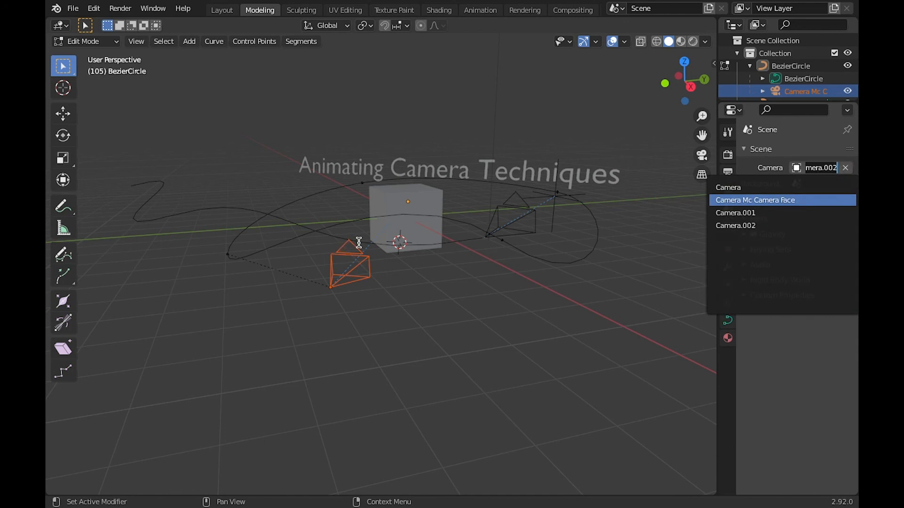
pyautogui.press('Return')
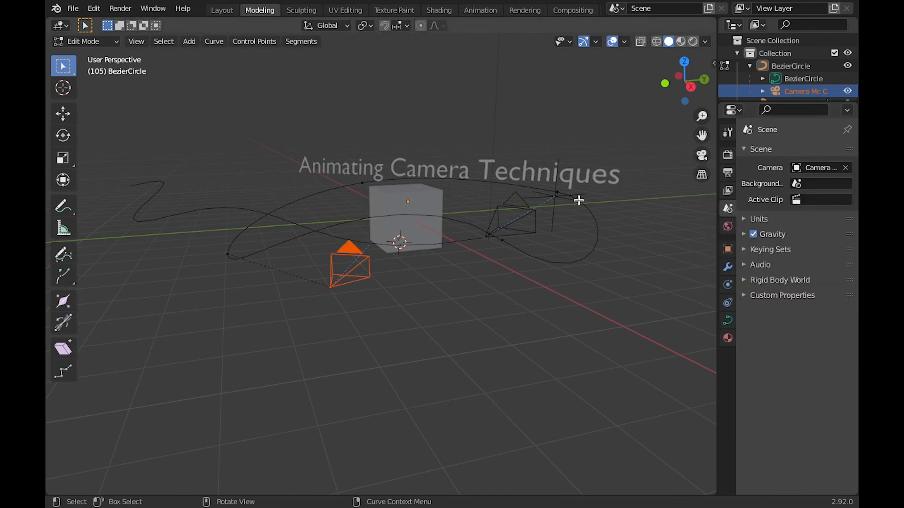
# - Look through the scene camera and play the animation to check its motion along the reshaped circle
pyautogui.press('KP_0')
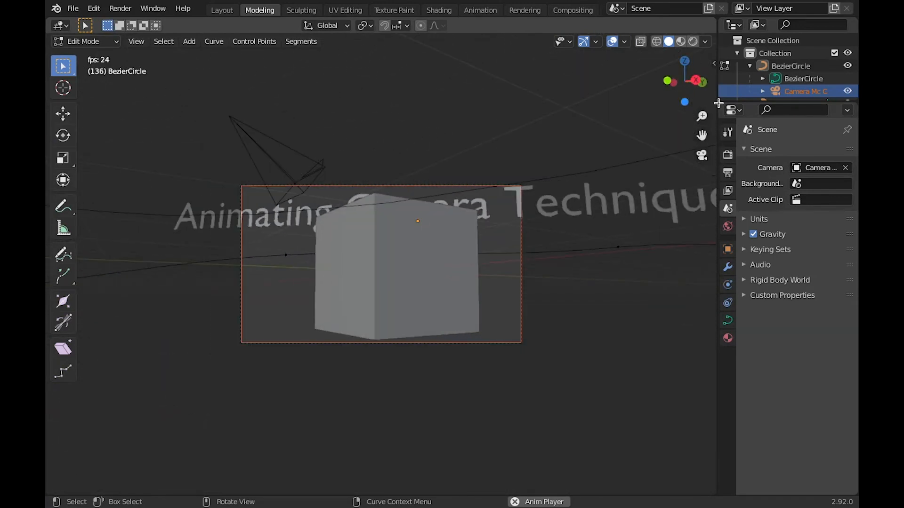
pyautogui.press('n')
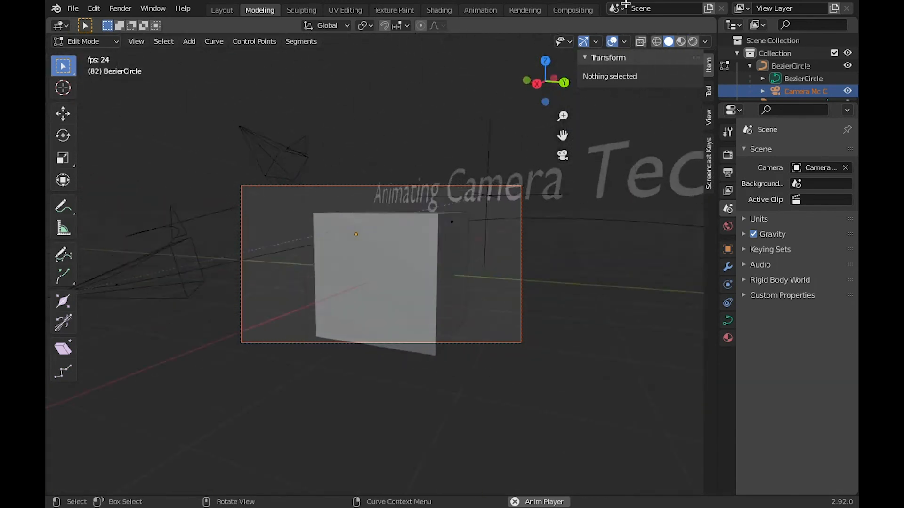
pyautogui.moveTo(505, 22)
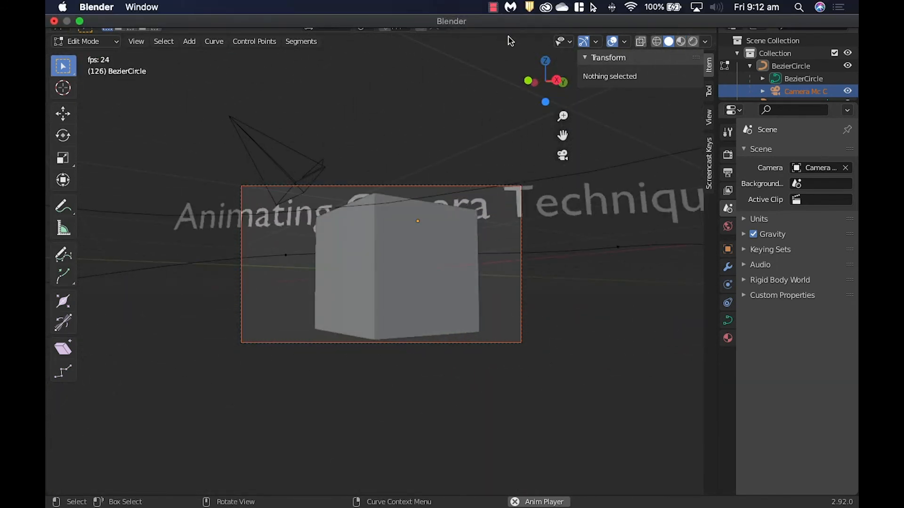